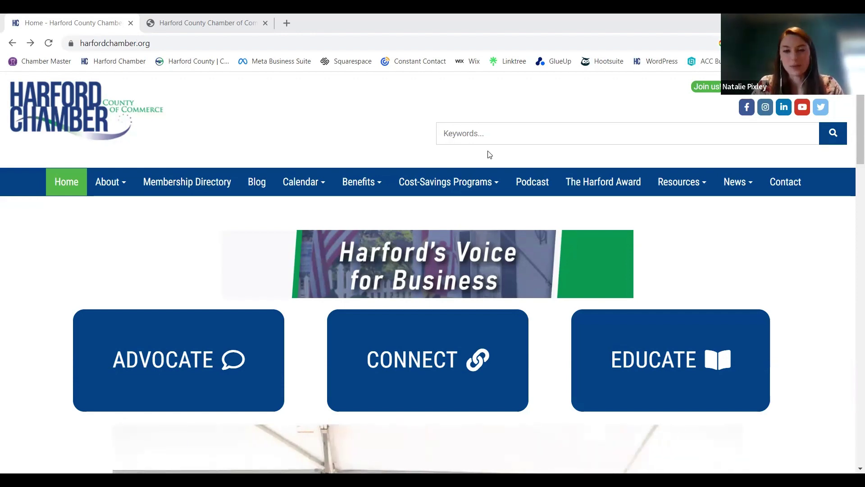
Log in on the member login page with the account's username and password
mouse_move(514, 237)
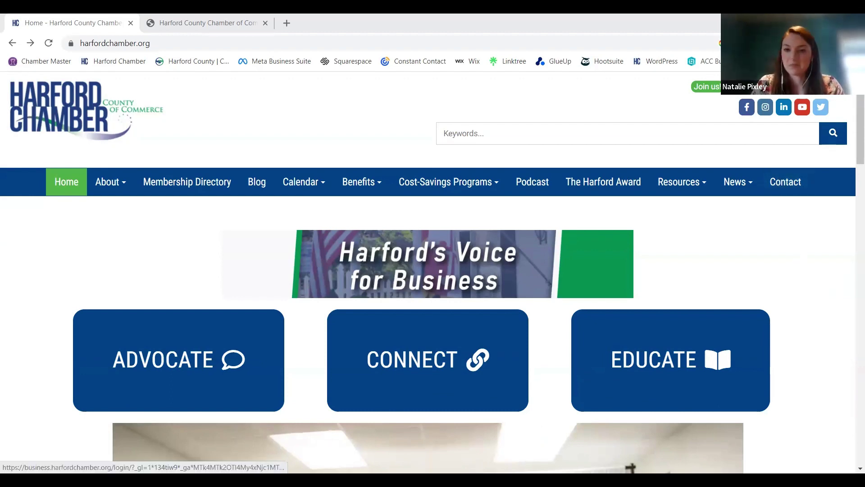
click(748, 86)
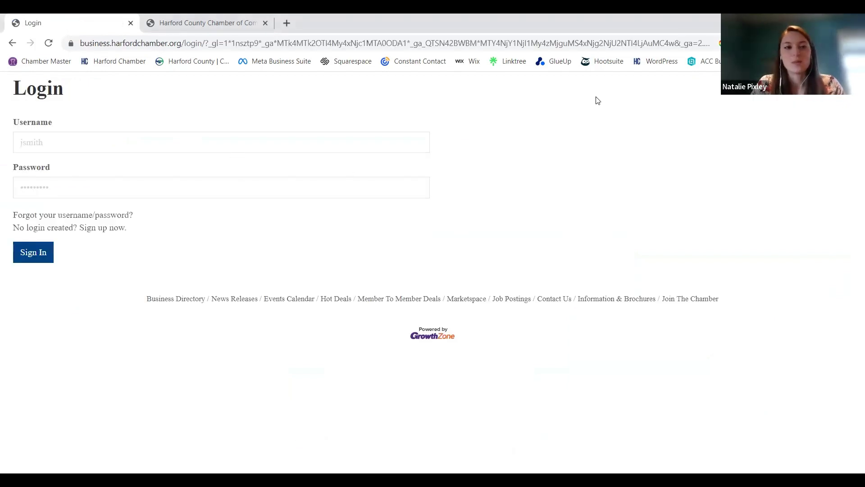
key(Tab)
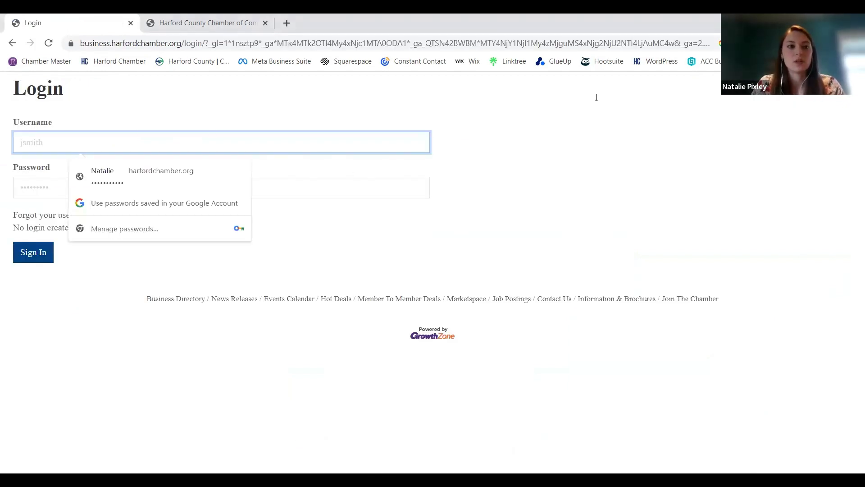
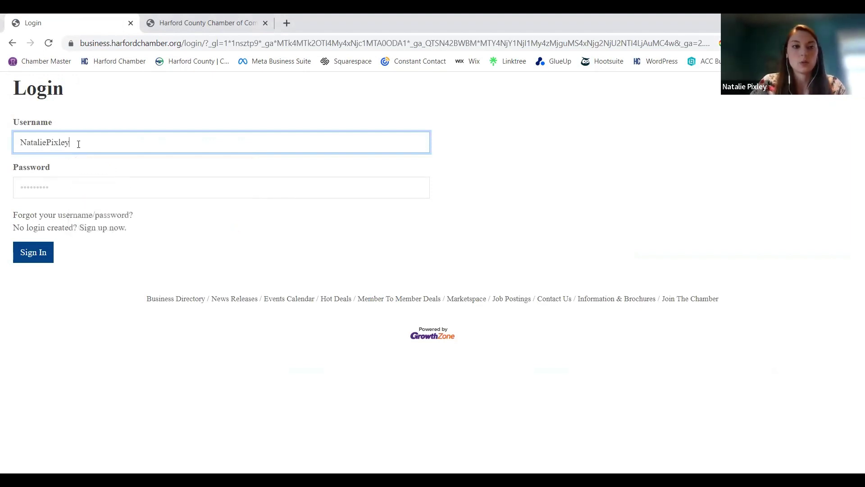
click(74, 185)
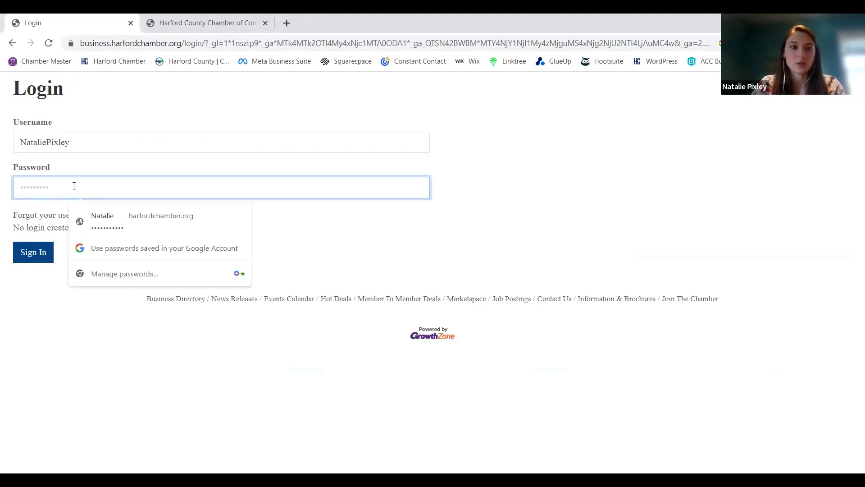
text(•••••••••••)
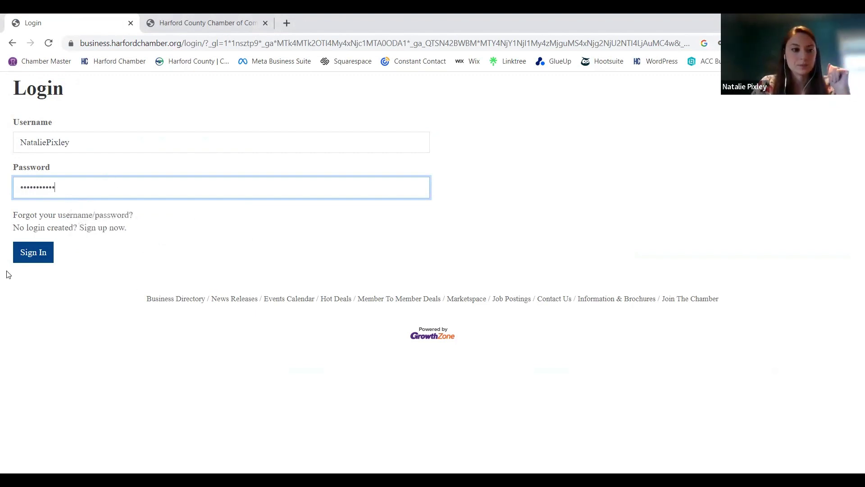
key(Return)
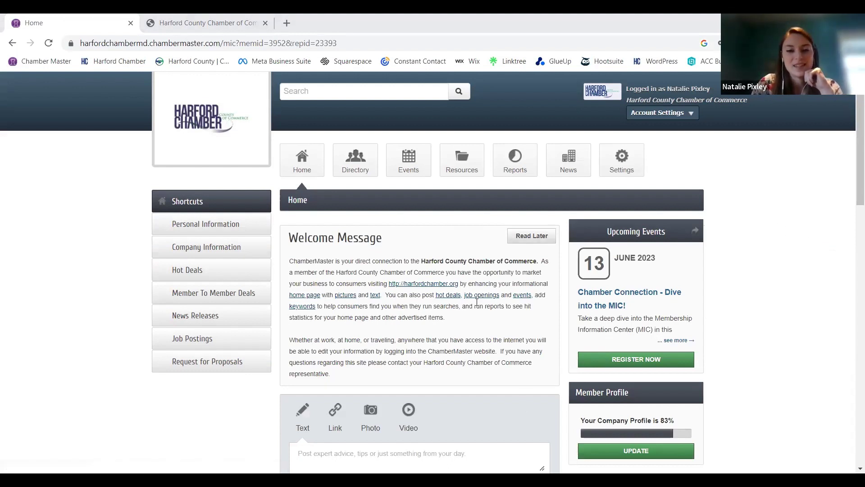
scroll(477, 302, down, 1)
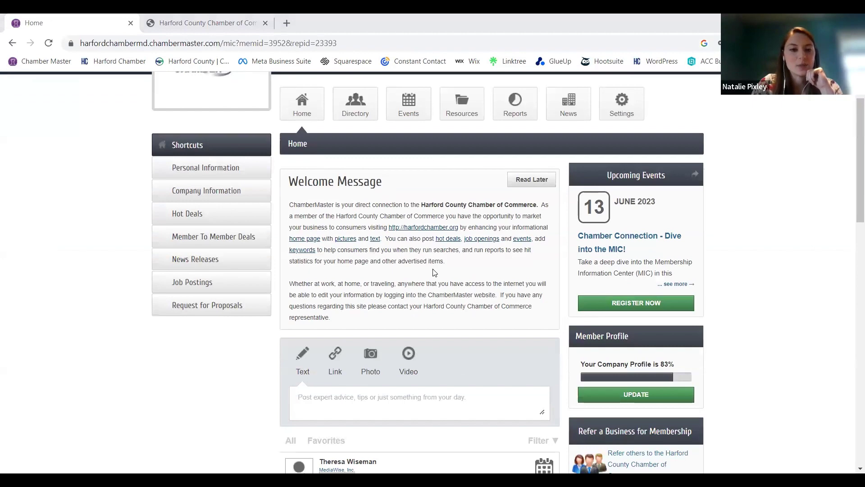
scroll(433, 272, down, 2)
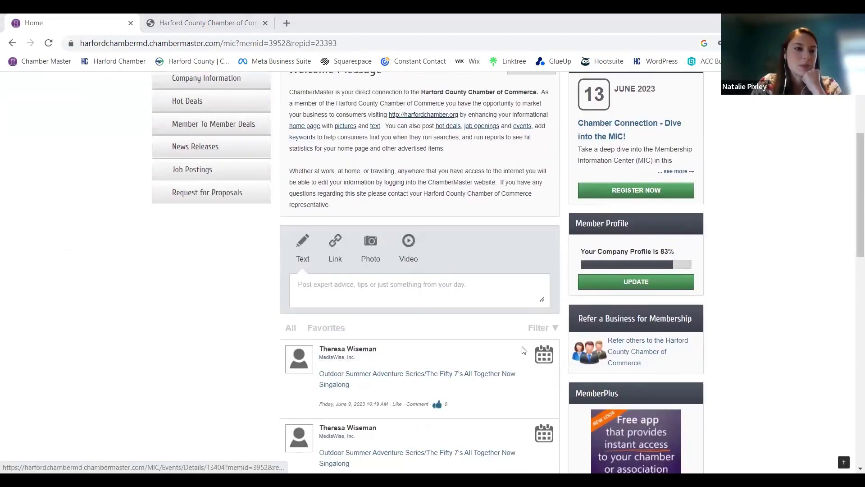
scroll(515, 342, up, 2)
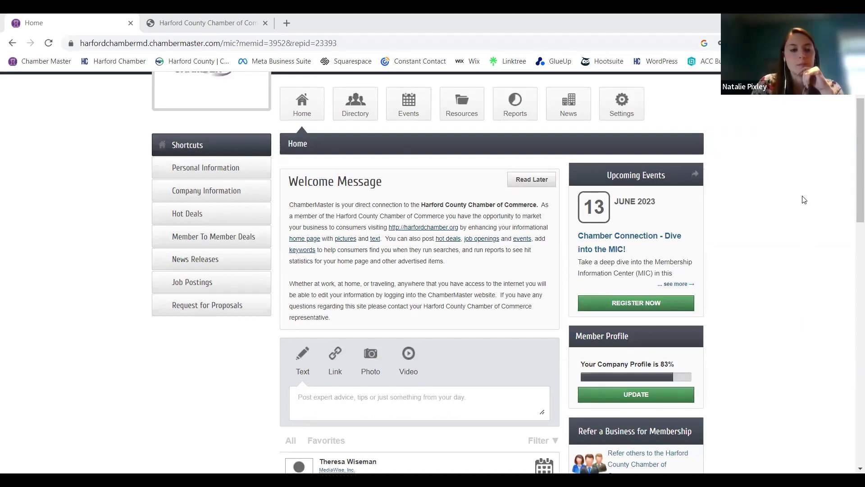
scroll(801, 198, up, 1)
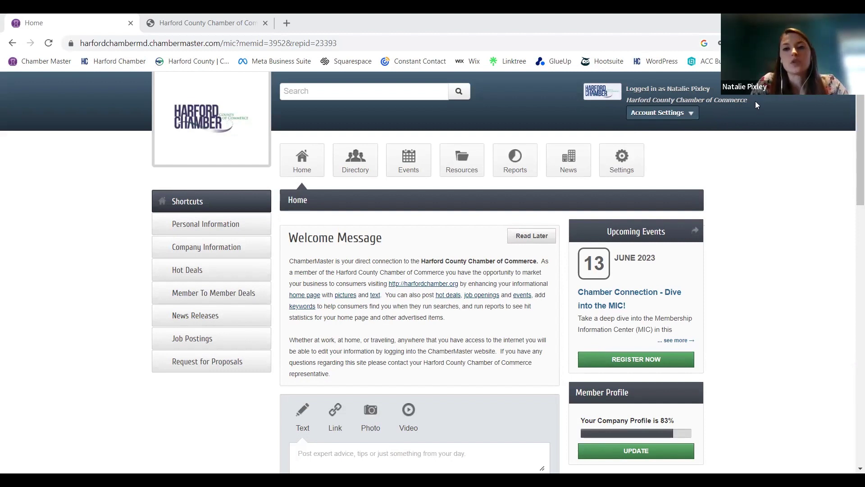
Choose Billing from the Account Settings menu to reach the Make a Payment page
click(688, 118)
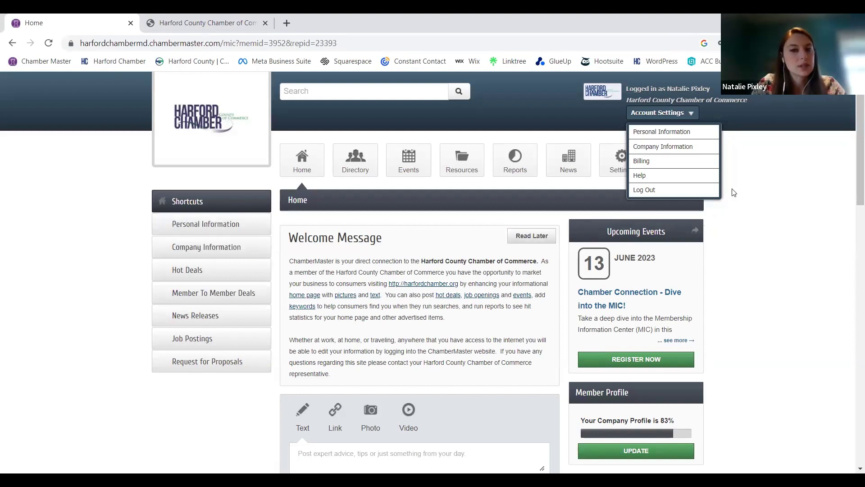
click(681, 165)
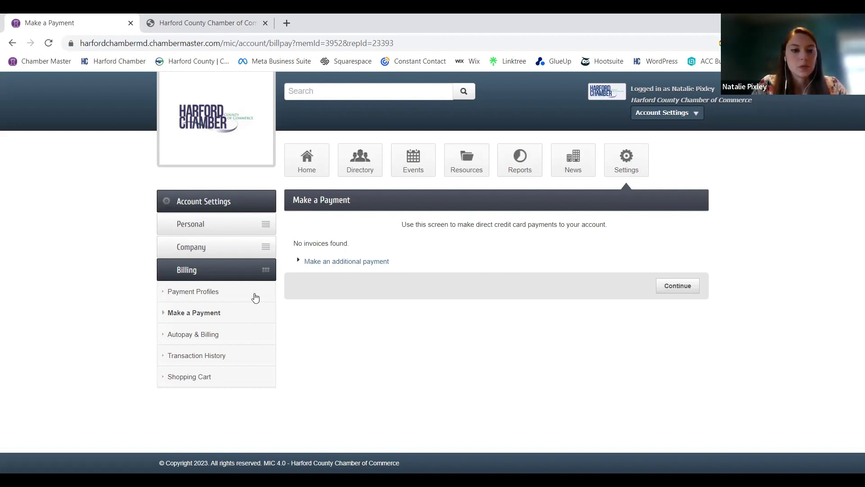
Open Payment Profiles in the Billing sidebar, which shows None Available
click(207, 293)
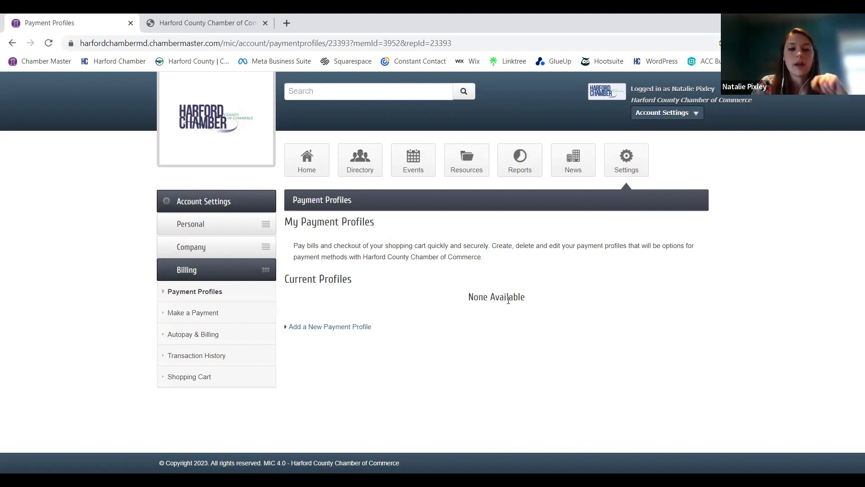
Scroll through the Add a New Payment Profile form, then go back to Make a Payment
click(331, 326)
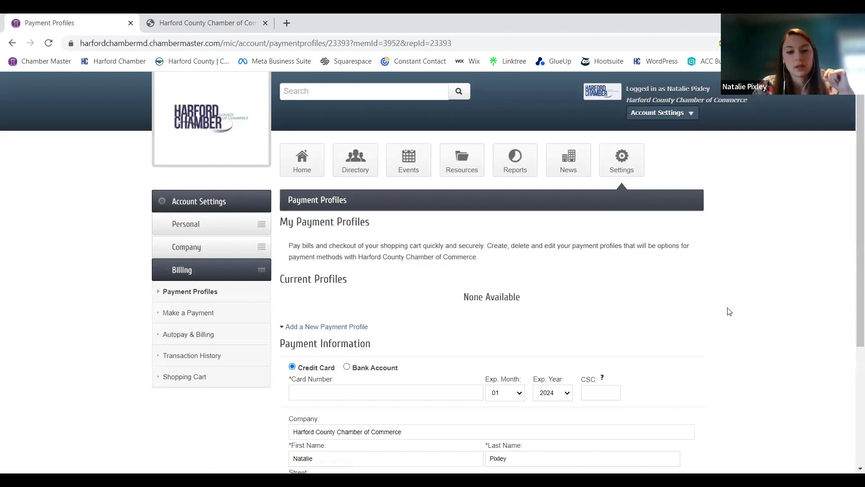
scroll(726, 310, down, 3)
scroll(729, 311, down, 2)
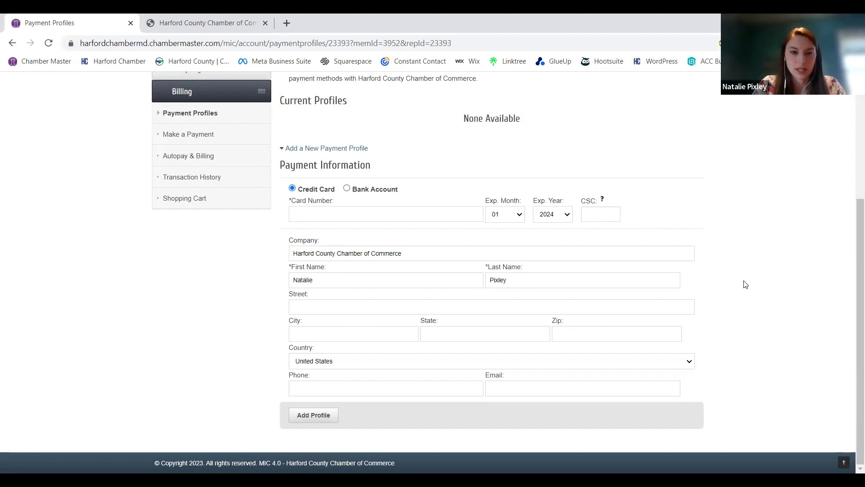
scroll(599, 282, up, 1)
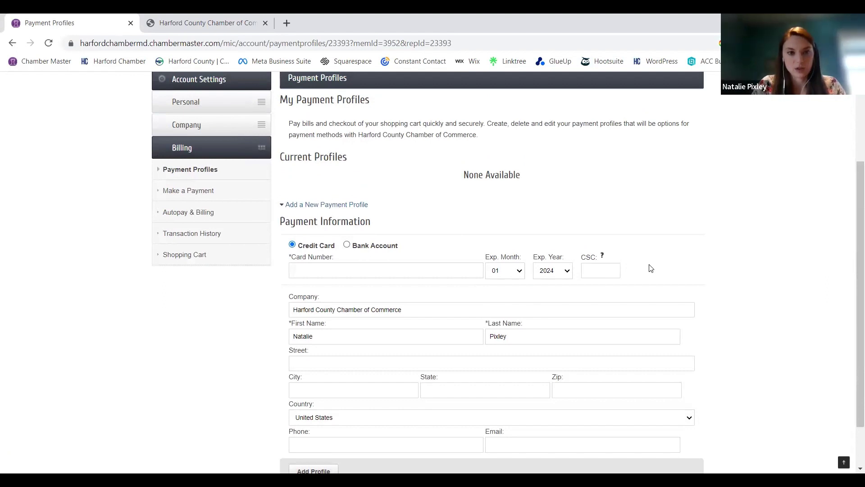
scroll(640, 285, down, 1)
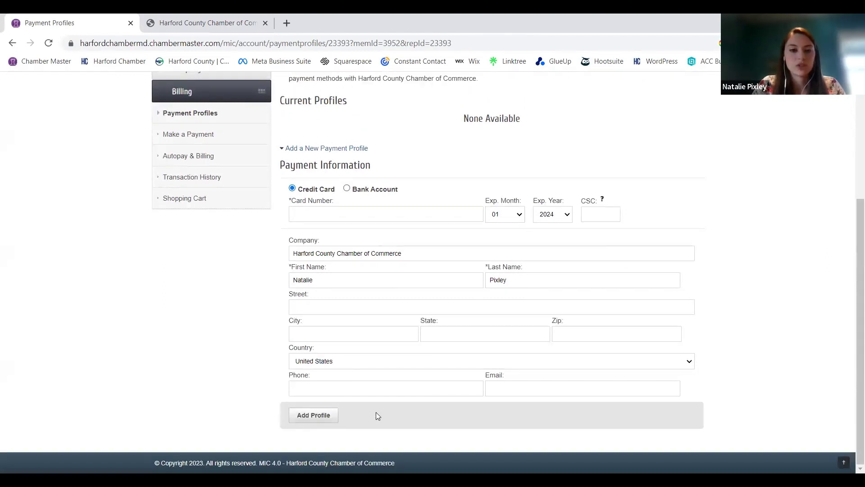
scroll(401, 144, up, 2)
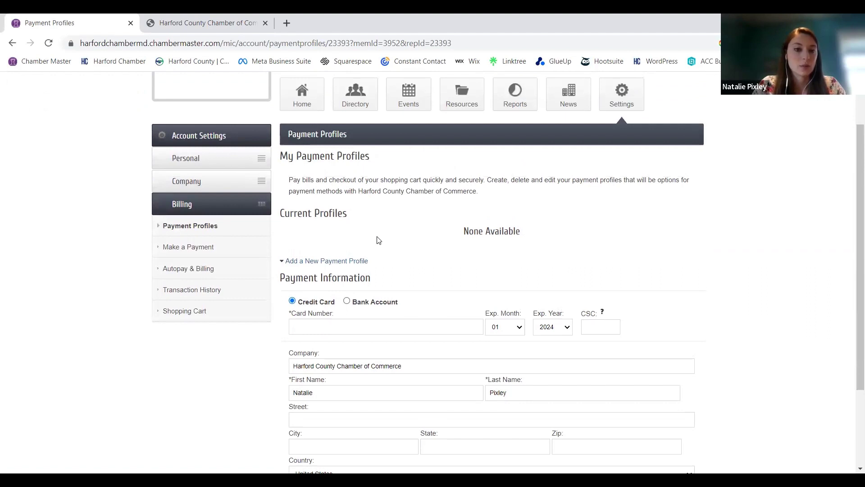
click(215, 251)
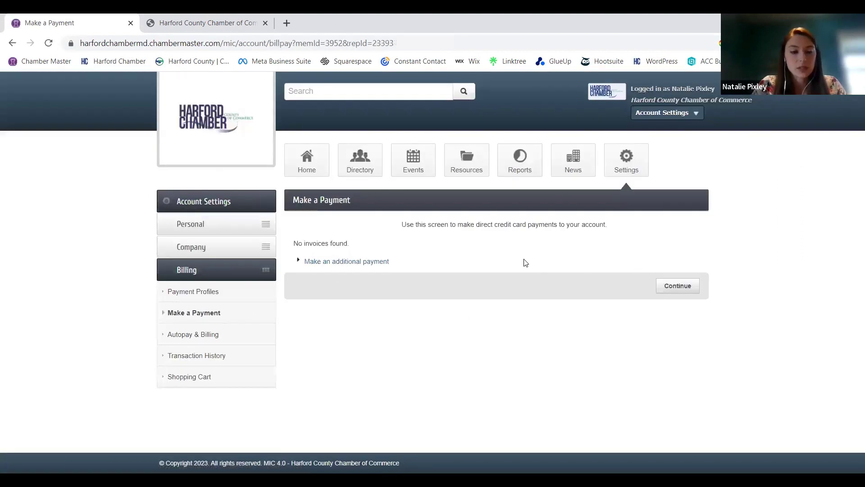
Open Autopay & Billing to see the empty Membership Fees & Dues table
click(203, 335)
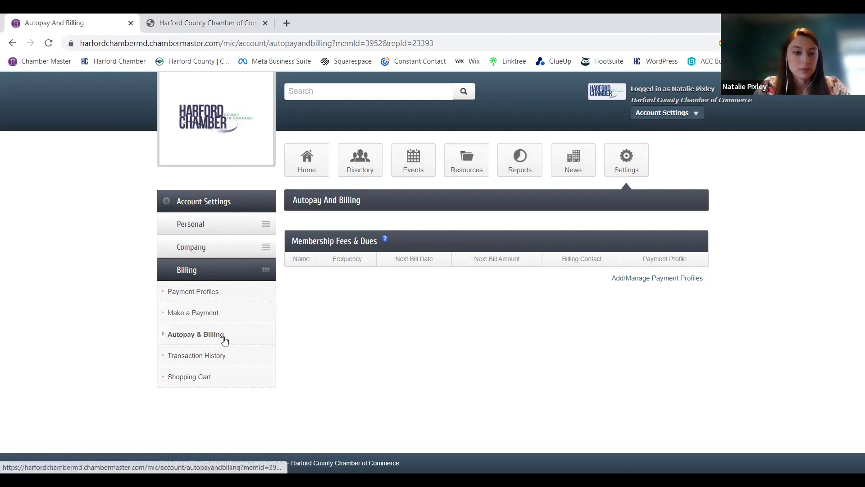
View the Transaction History, then the Shopping Cart checkout, which is empty
click(223, 362)
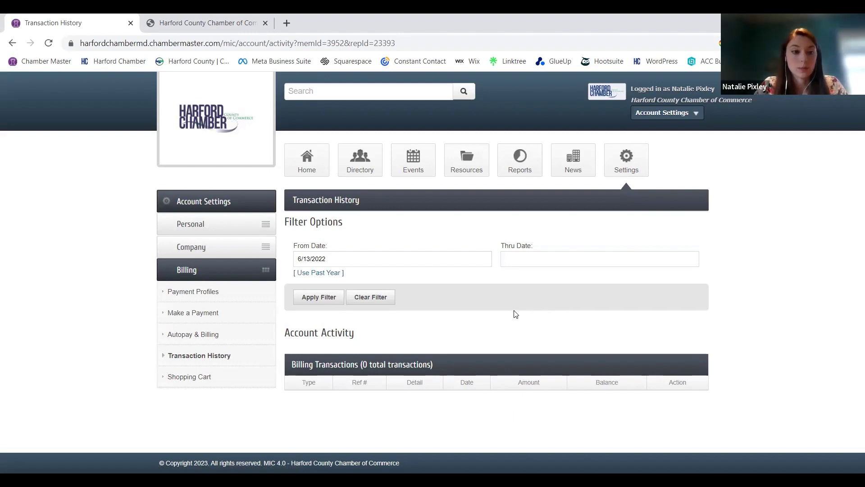
click(202, 378)
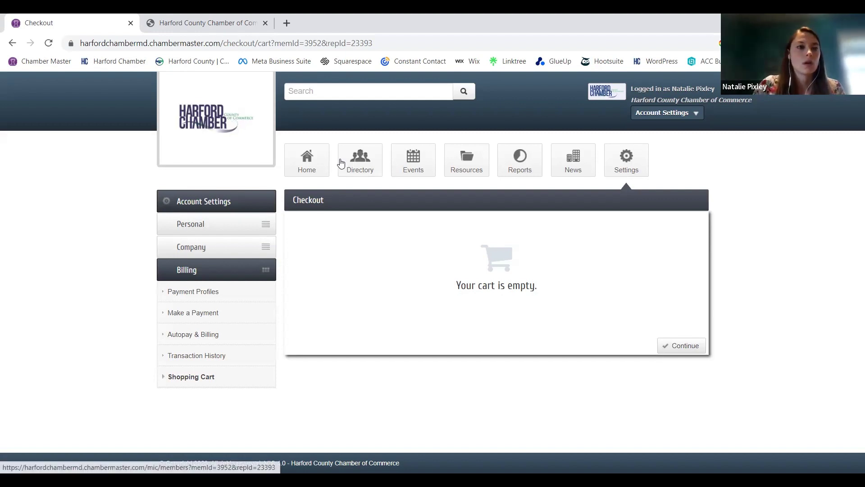
Close the Account Settings menu and scroll the home page to the 83% Member Profile box
click(685, 113)
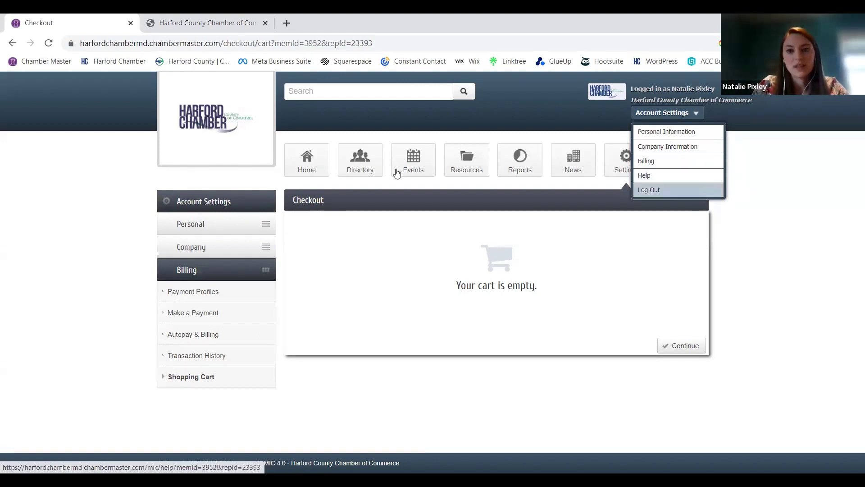
click(769, 195)
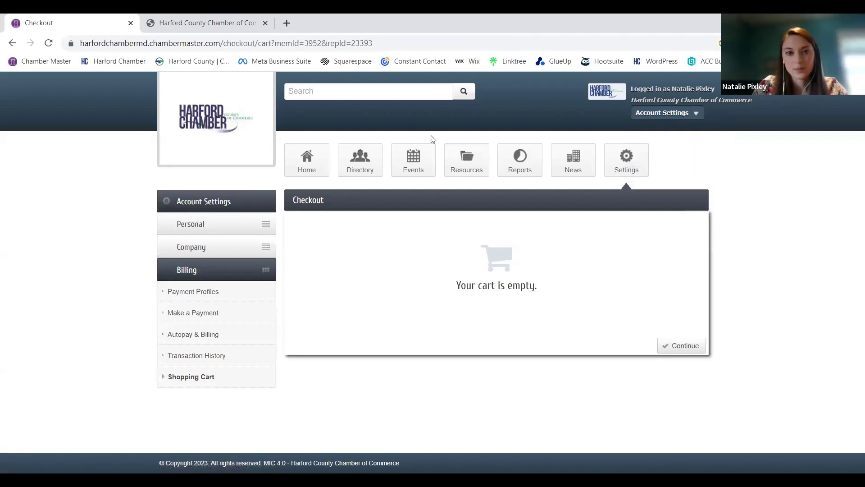
click(306, 161)
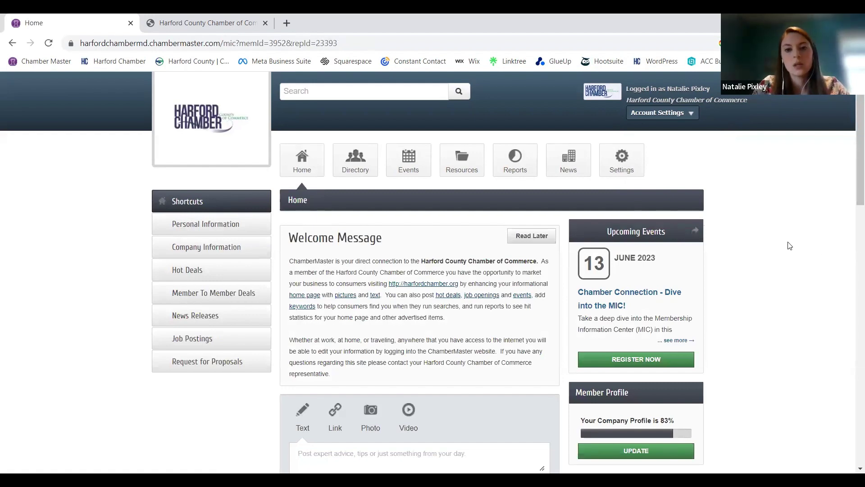
scroll(790, 246, down, 1)
scroll(676, 256, up, 1)
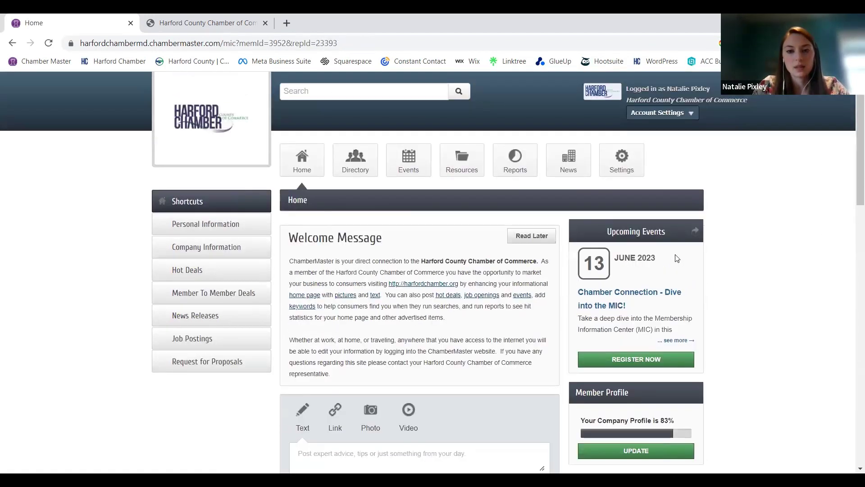
scroll(790, 229, down, 1)
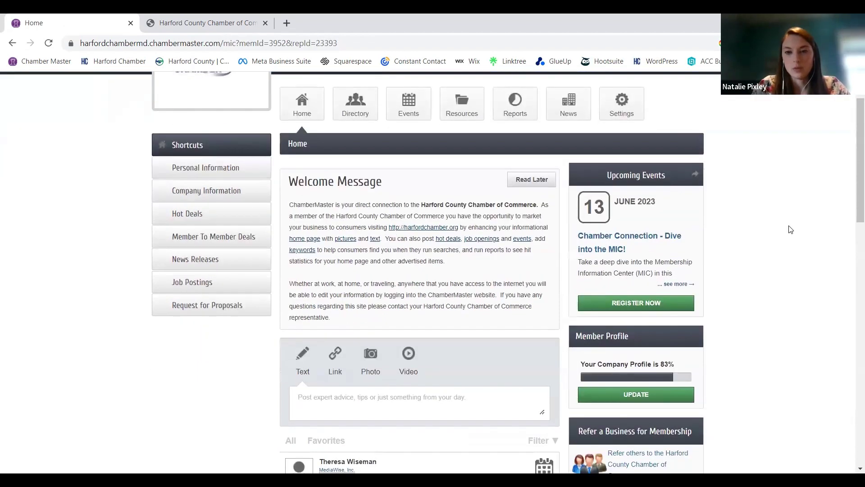
scroll(790, 229, down, 1)
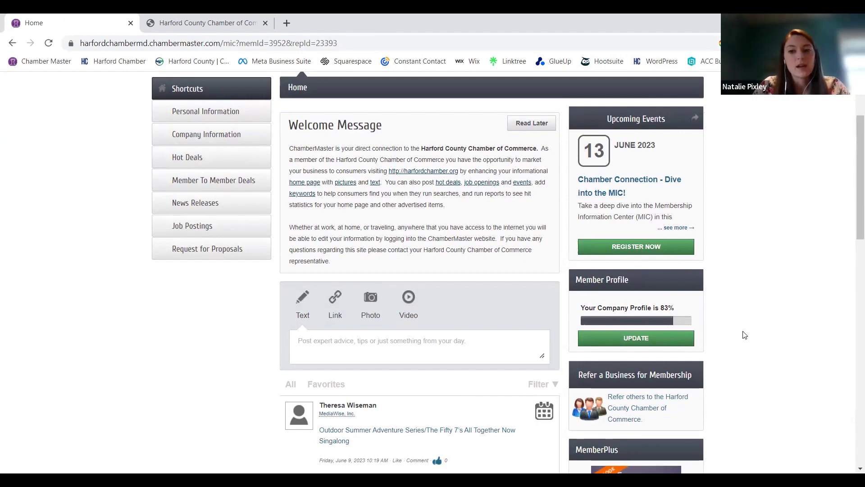
click(650, 340)
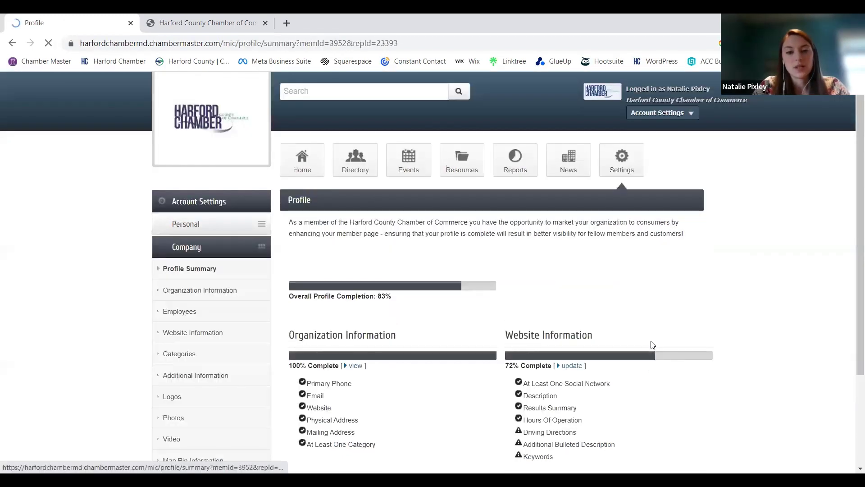
scroll(652, 345, down, 1)
scroll(771, 345, down, 1)
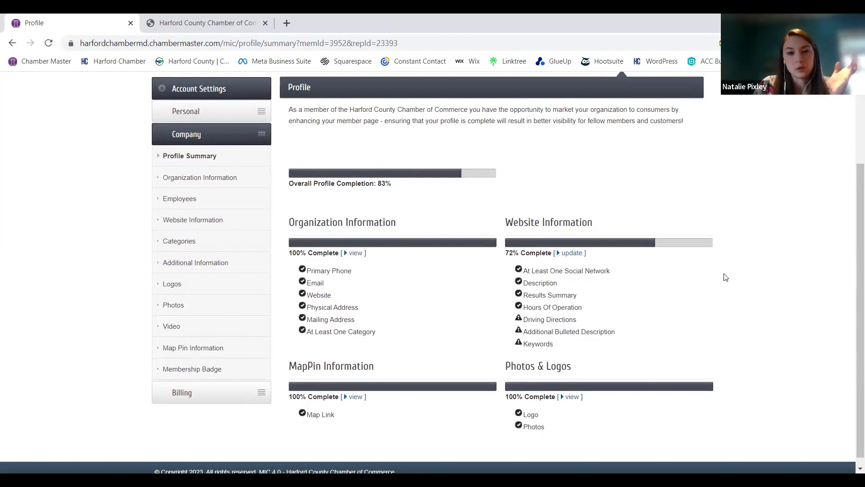
scroll(725, 277, up, 2)
scroll(726, 277, down, 2)
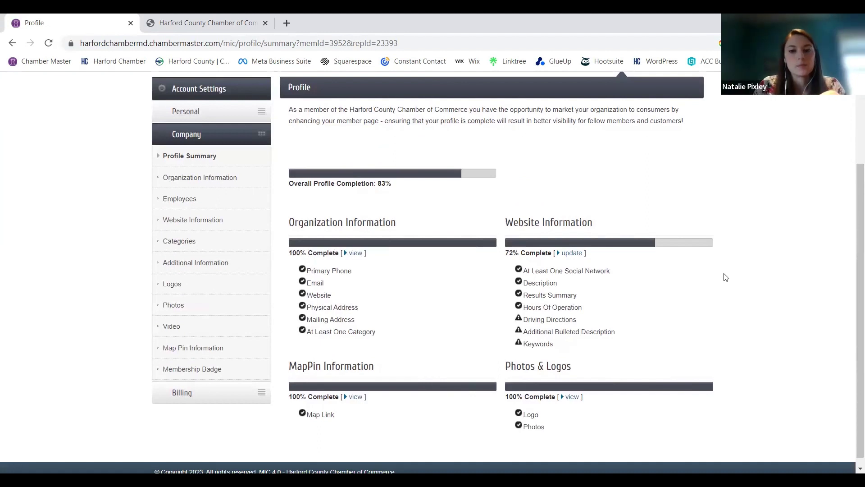
scroll(725, 276, down, 1)
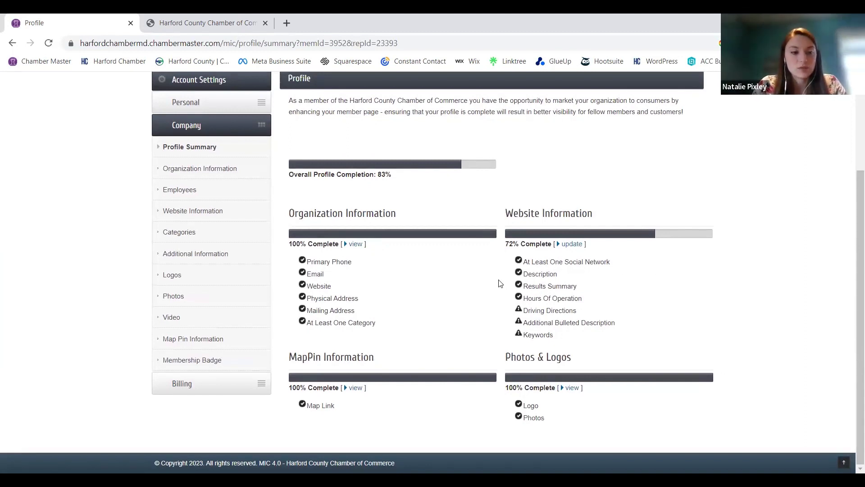
scroll(467, 280, up, 1)
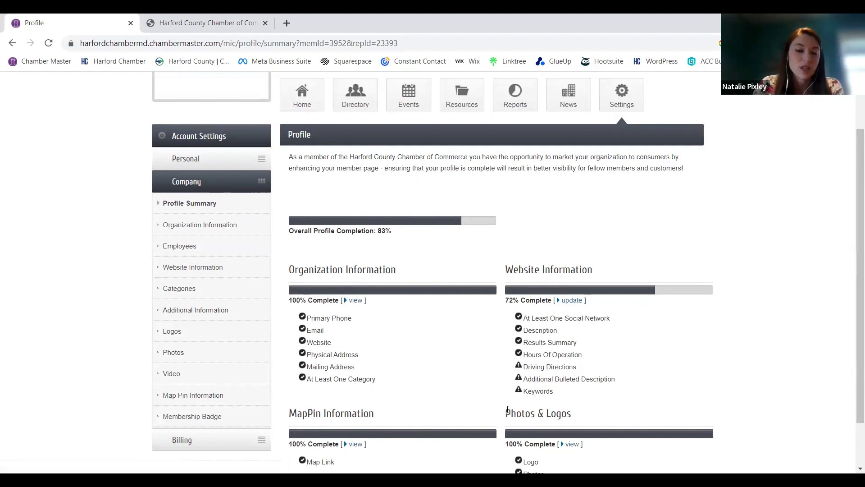
scroll(500, 409, down, 2)
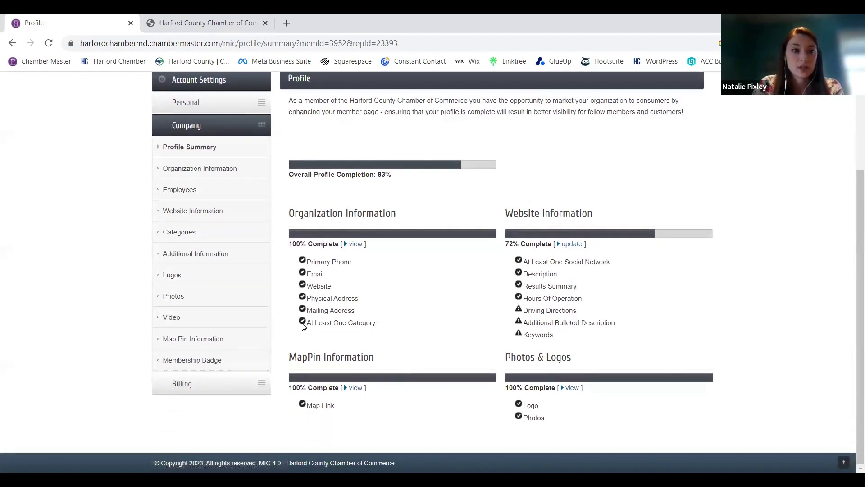
scroll(303, 326, up, 3)
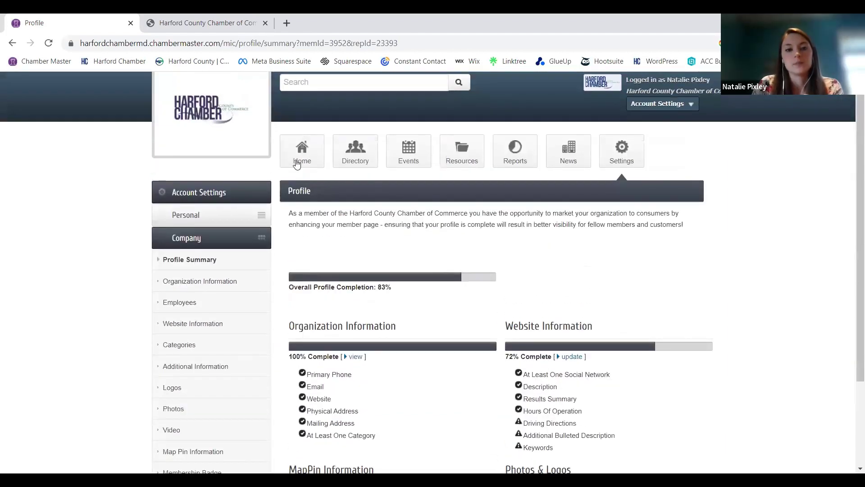
Return to the Member Information Center home page with the welcome message
click(299, 158)
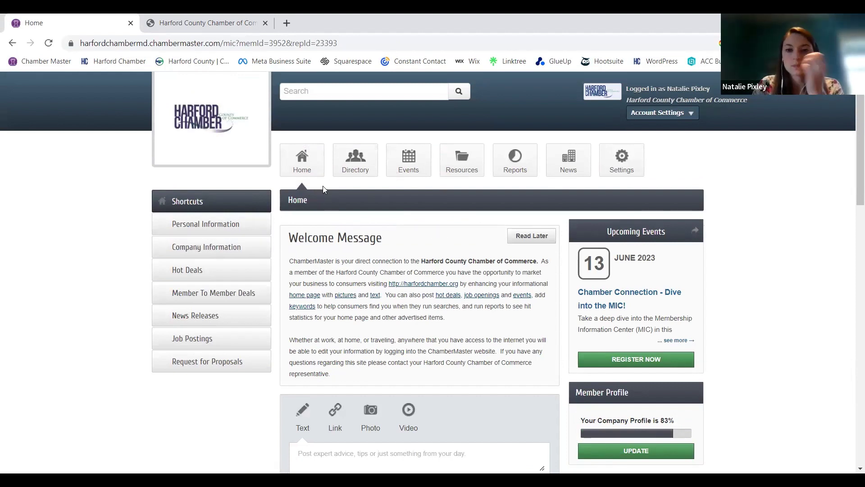
Open the Directory of 759 member businesses and expand its Category filter list
click(364, 163)
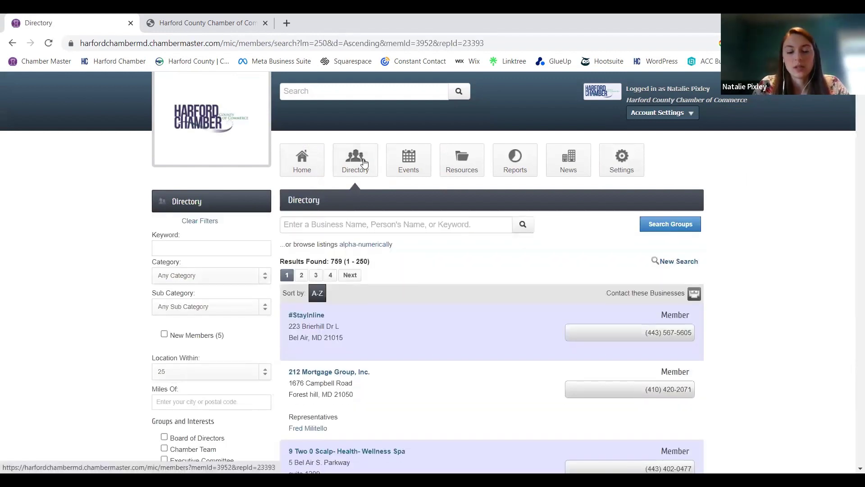
scroll(755, 247, down, 1)
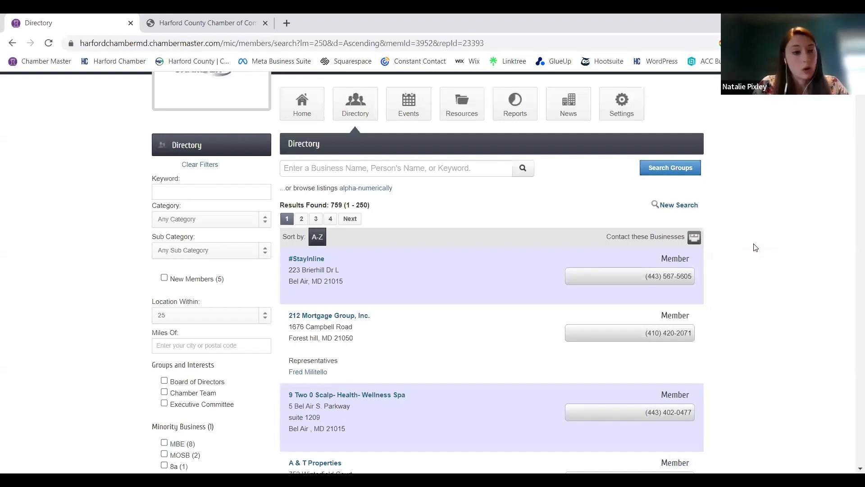
scroll(755, 248, down, 1)
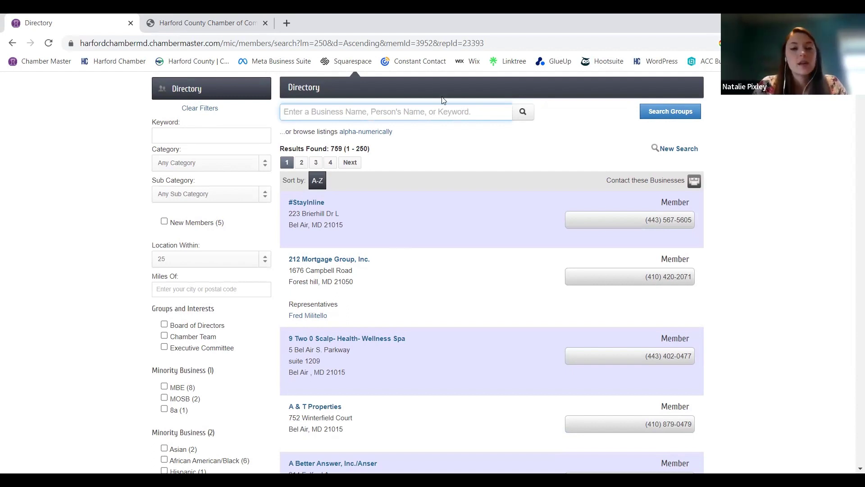
click(236, 172)
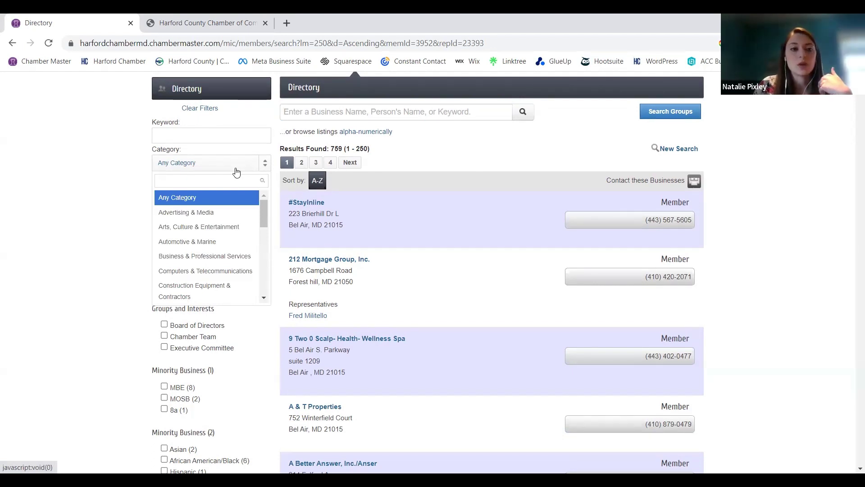
click(230, 218)
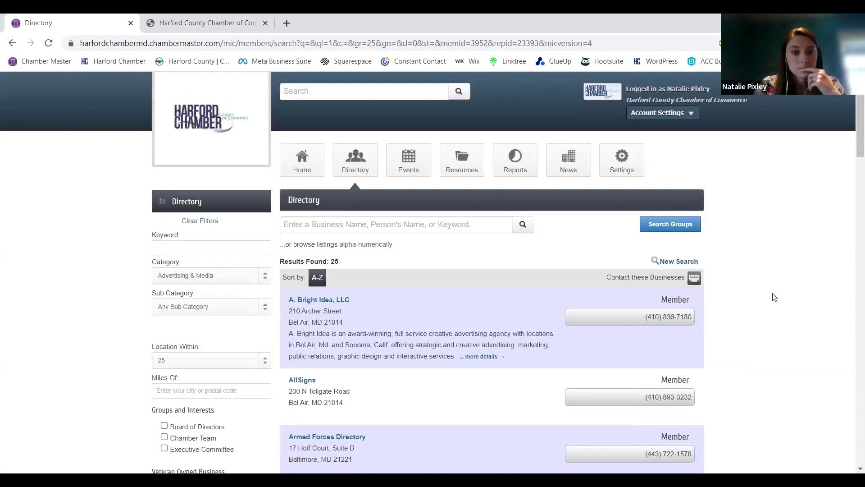
scroll(774, 298, down, 2)
scroll(769, 291, down, 6)
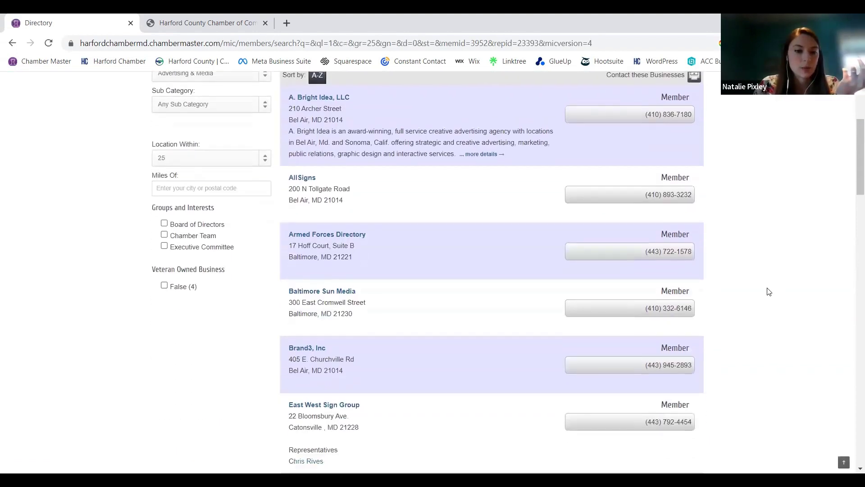
scroll(768, 291, up, 3)
scroll(769, 292, up, 3)
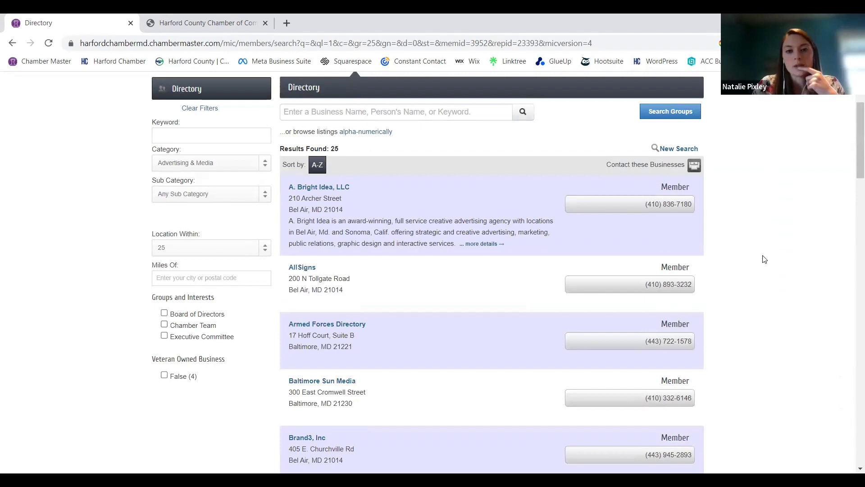
scroll(773, 259, down, 1)
scroll(773, 259, down, 1)
scroll(773, 260, up, 2)
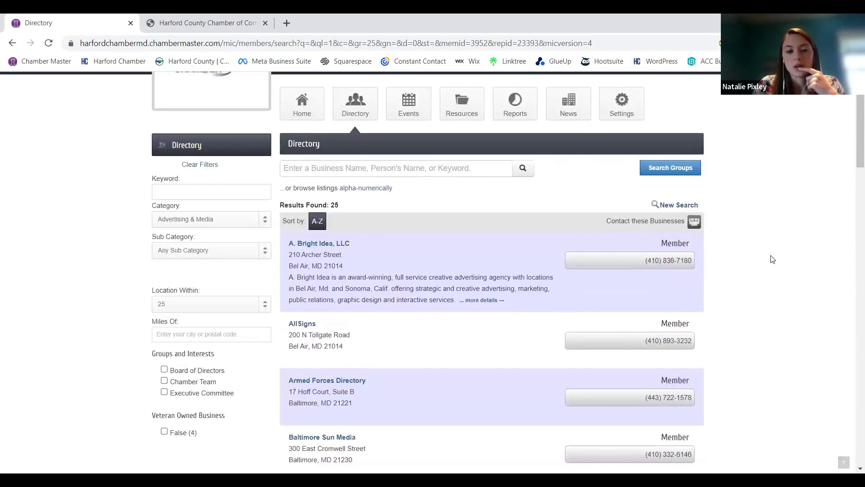
scroll(772, 259, down, 1)
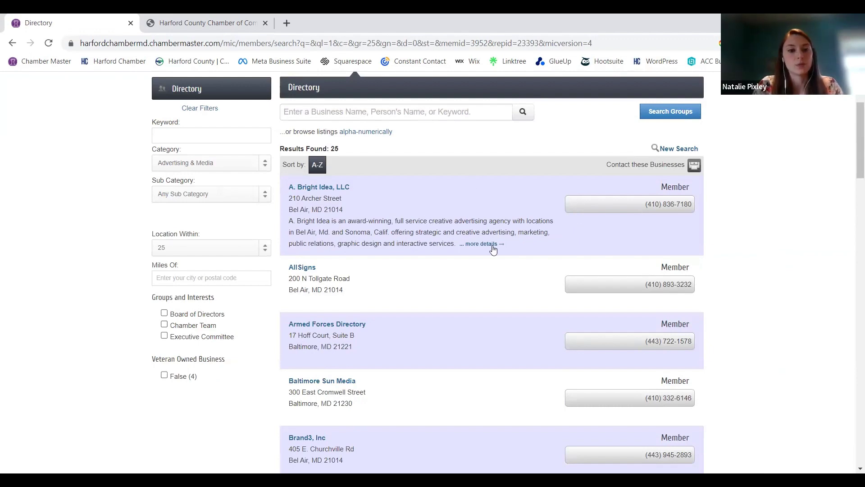
scroll(491, 248, down, 1)
scroll(469, 250, down, 6)
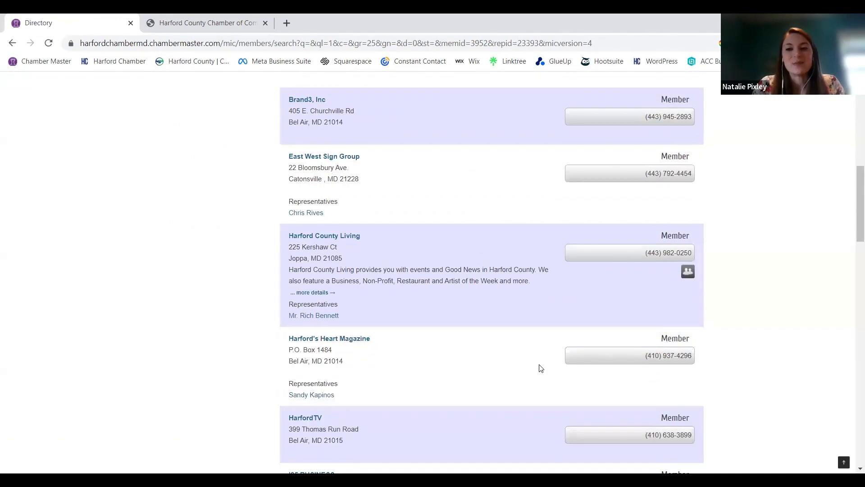
scroll(540, 368, up, 1)
scroll(540, 368, up, 6)
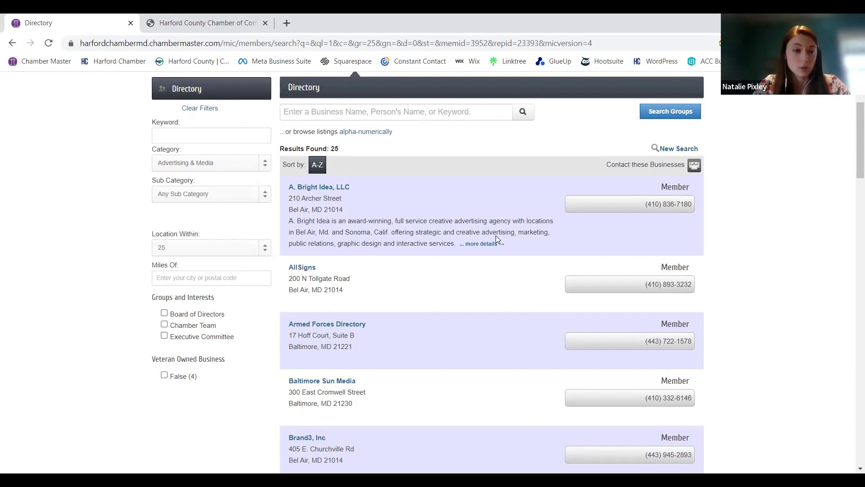
scroll(519, 213, down, 3)
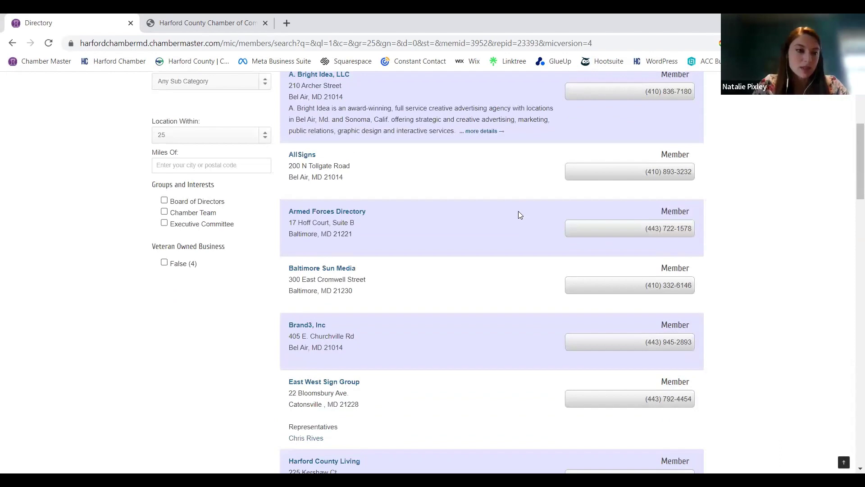
scroll(518, 214, up, 3)
scroll(518, 266, up, 2)
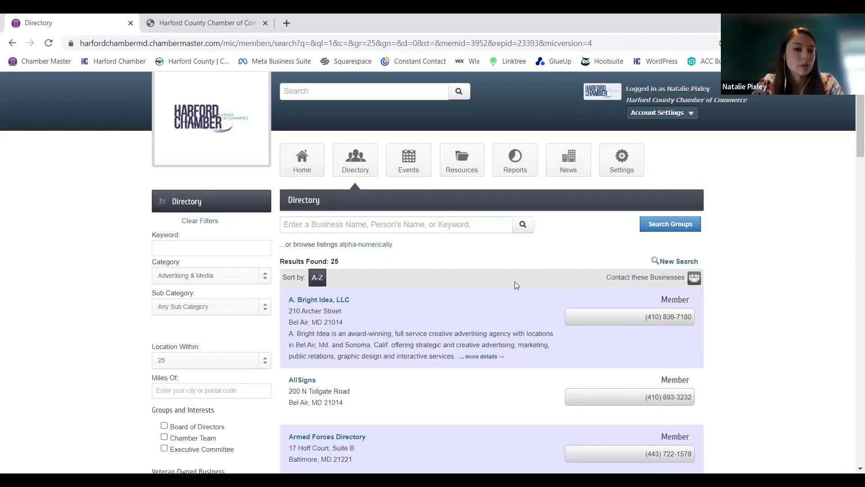
scroll(521, 297, down, 3)
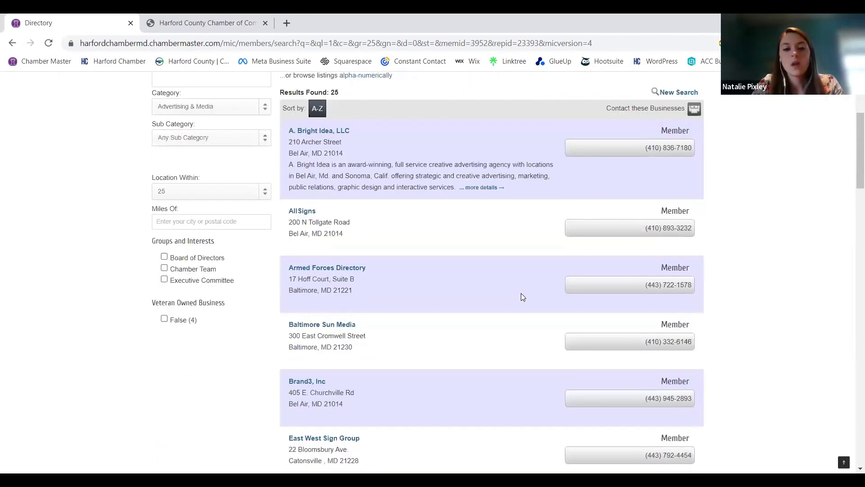
scroll(521, 293, up, 3)
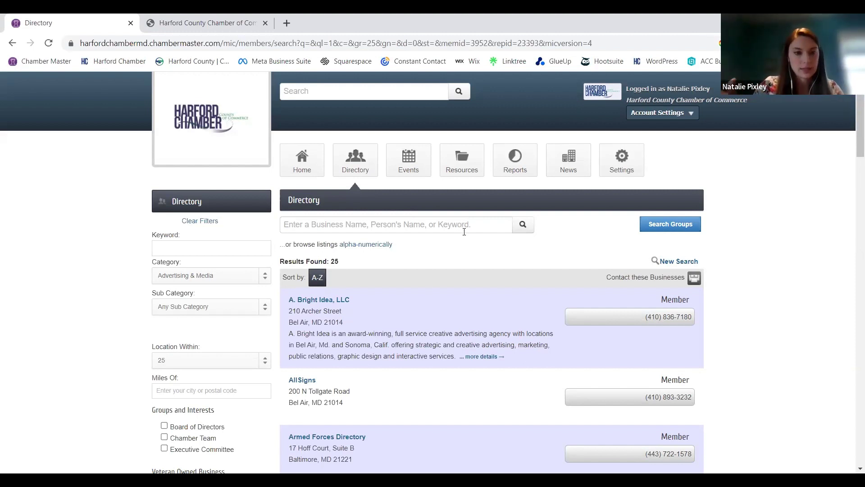
Open the Events listing of 34 events and expand its Category filter list
click(408, 167)
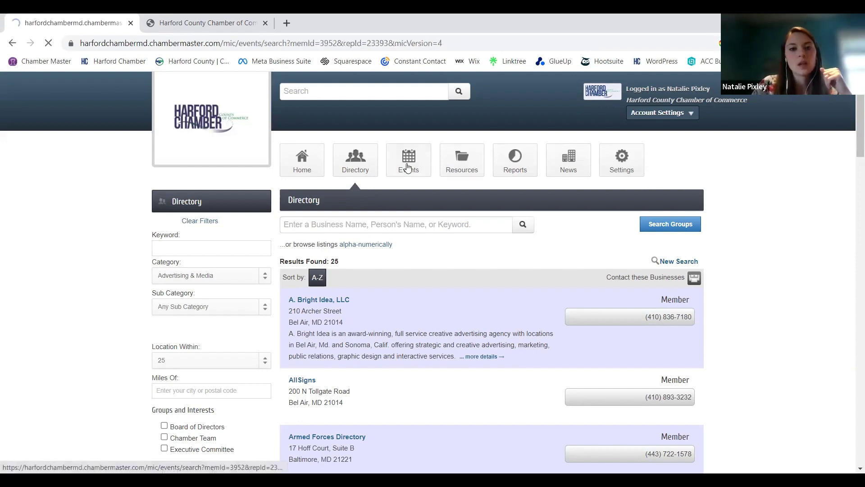
scroll(778, 212, down, 1)
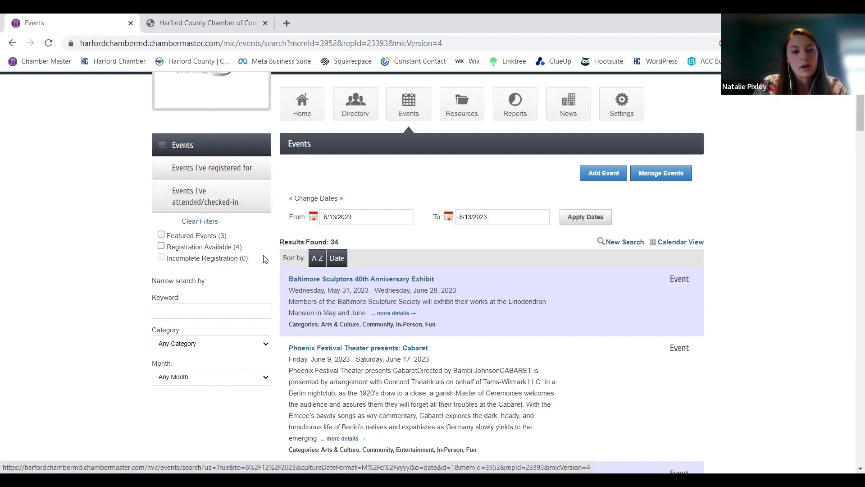
scroll(276, 263, down, 1)
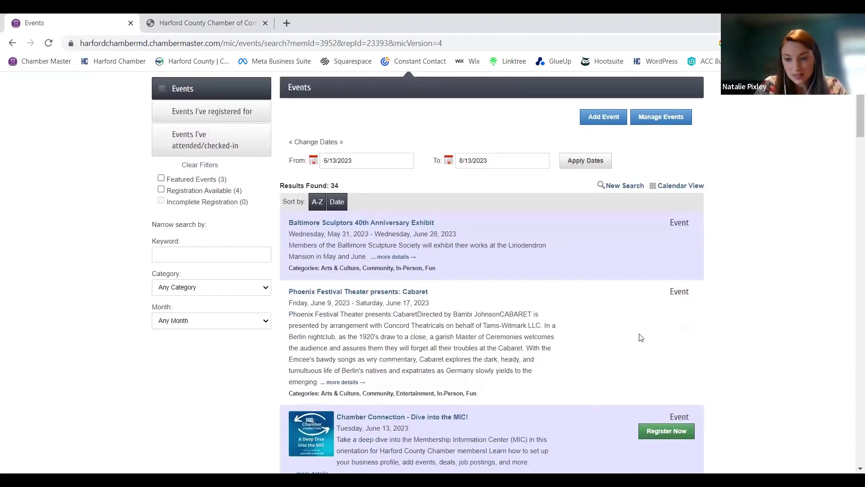
click(236, 287)
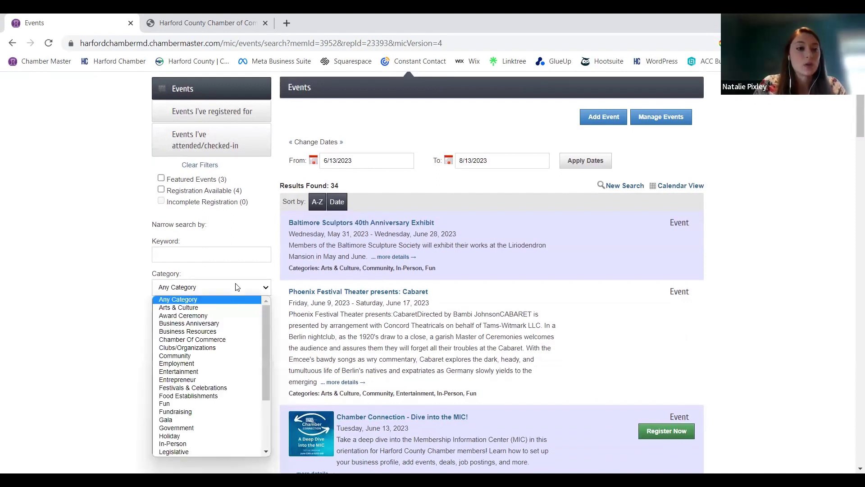
Filter the events list to the Chamber Of Commerce category and scroll through its 9 events
click(230, 344)
scroll(814, 326, down, 3)
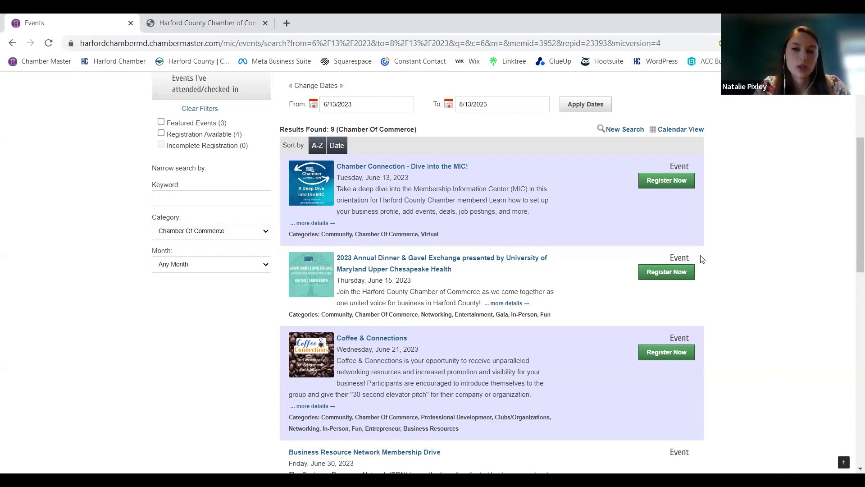
scroll(734, 270, up, 4)
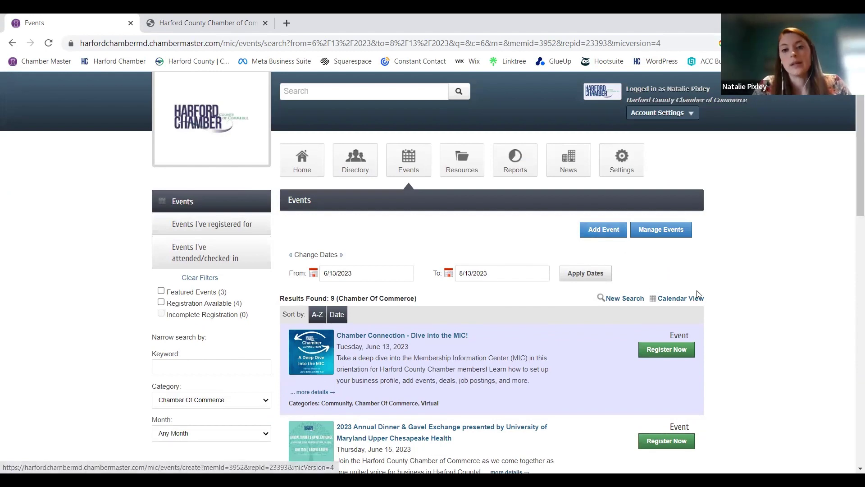
scroll(797, 272, down, 1)
Start a new event to bring up the blank Events - Create form
click(601, 175)
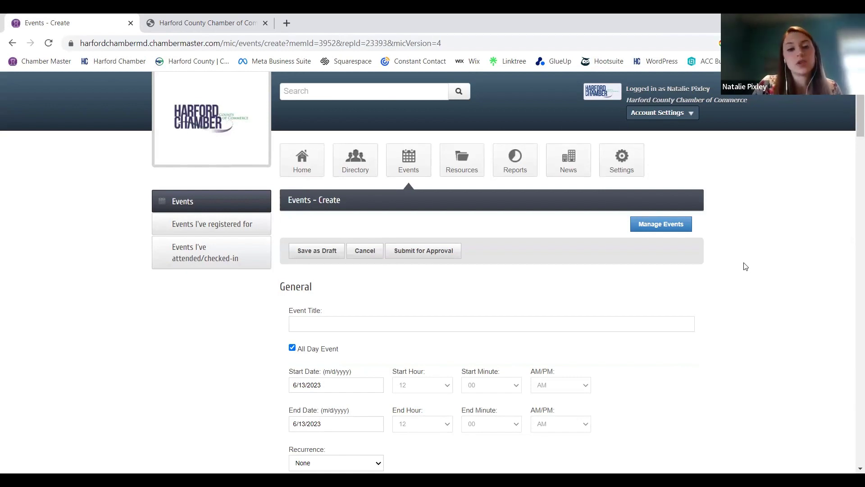
scroll(743, 262, down, 3)
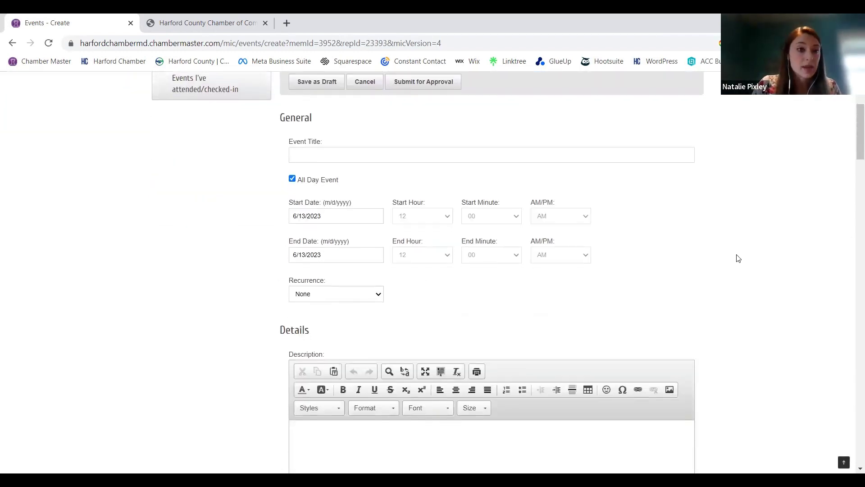
scroll(743, 258, up, 1)
right_click(446, 230)
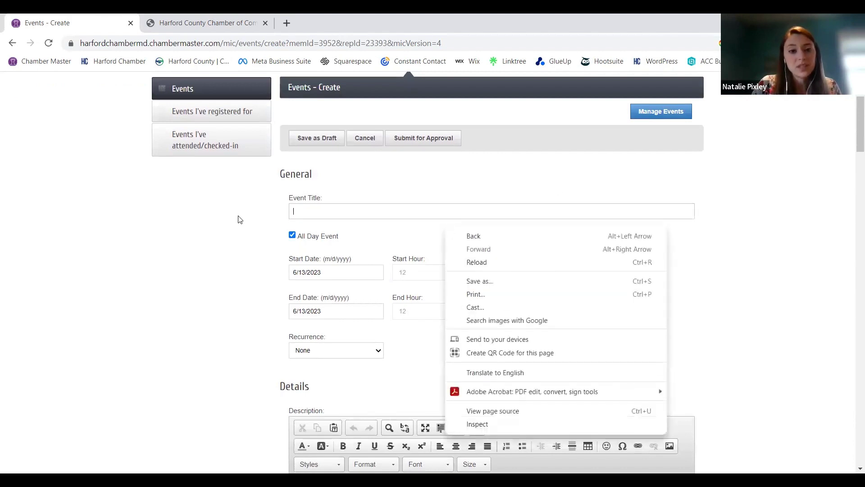
click(520, 216)
Review the form's Details, Event Categories and Photos & Images sections, all left empty
scroll(518, 218, down, 1)
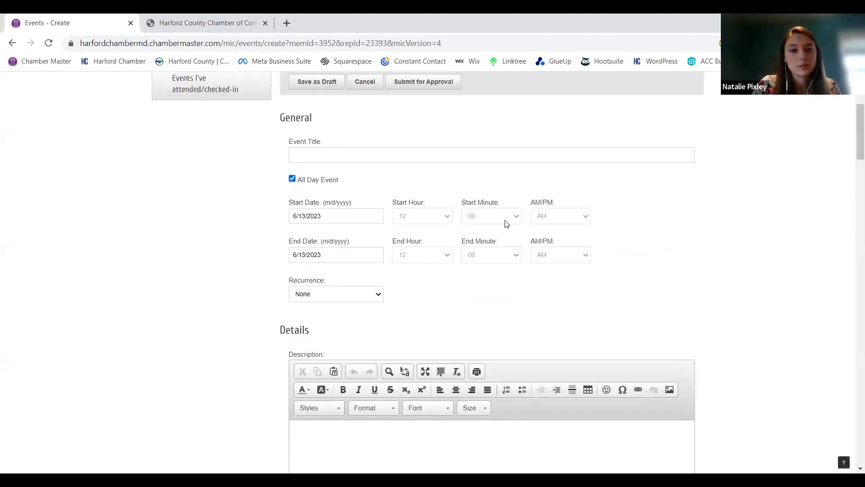
scroll(608, 245, down, 3)
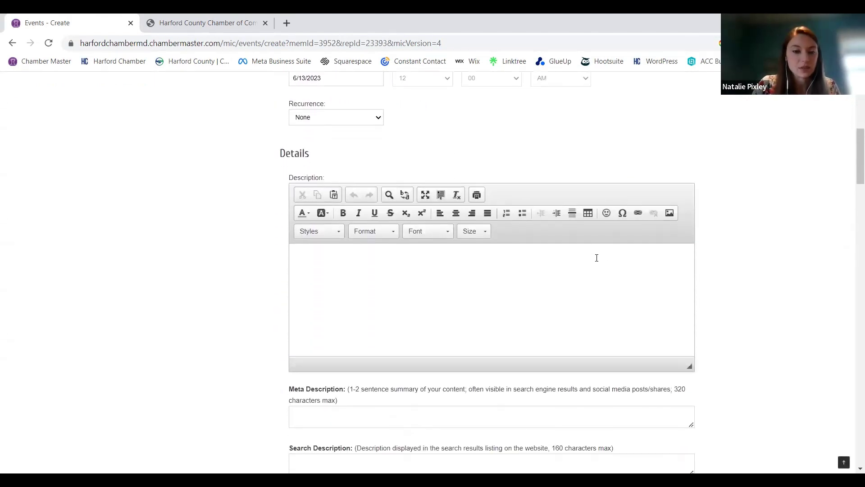
scroll(596, 257, down, 6)
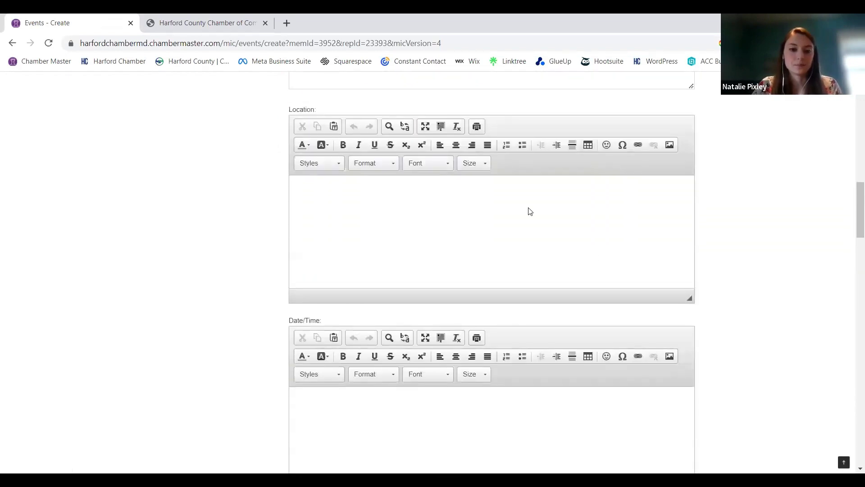
scroll(453, 200, down, 10)
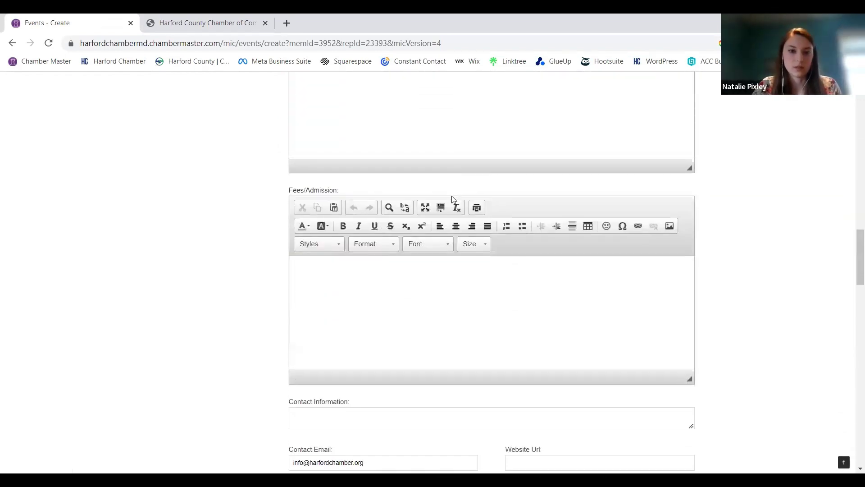
scroll(453, 199, down, 3)
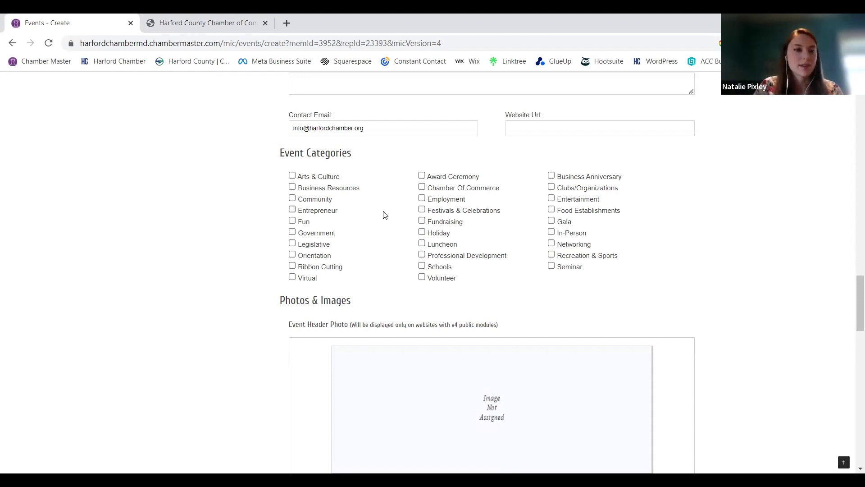
scroll(385, 215, down, 1)
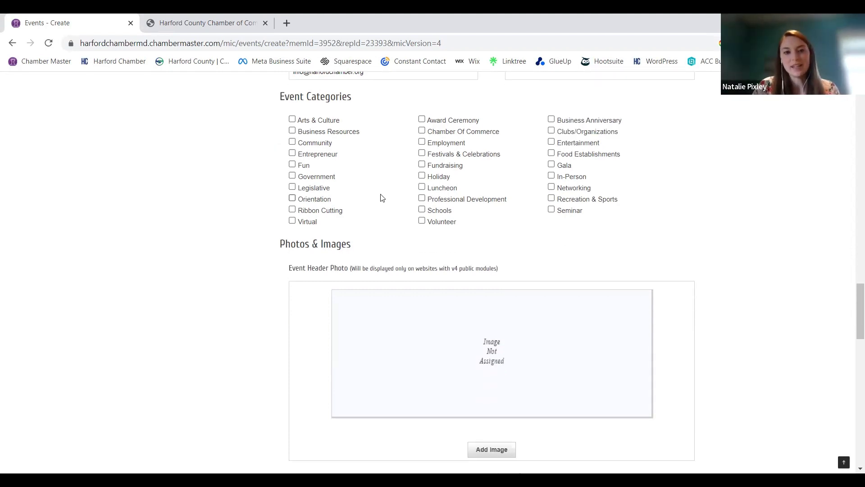
scroll(380, 197, down, 2)
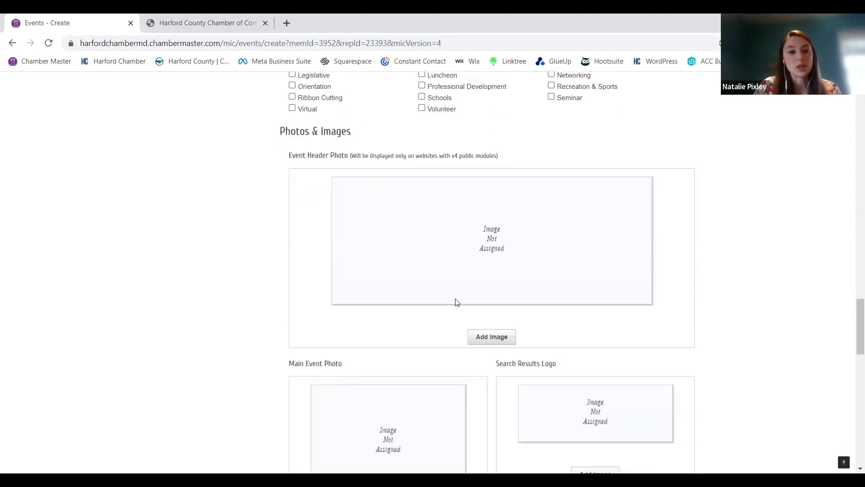
scroll(723, 272, down, 4)
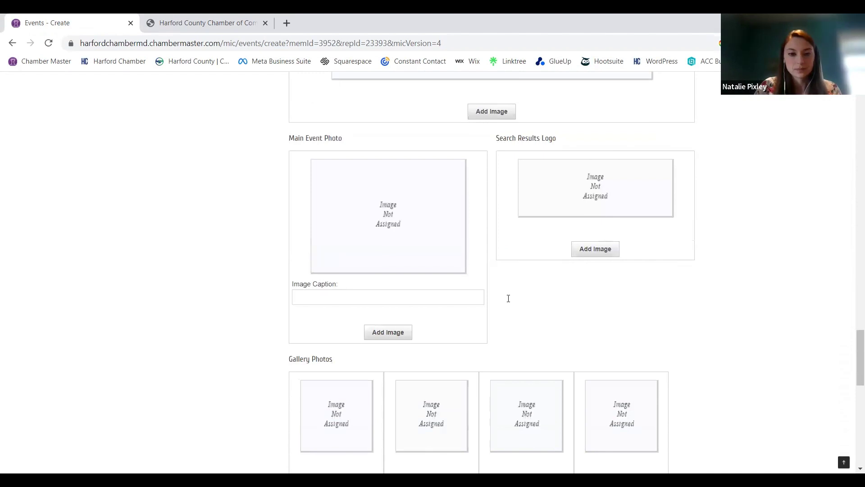
scroll(643, 295, down, 4)
scroll(709, 293, up, 4)
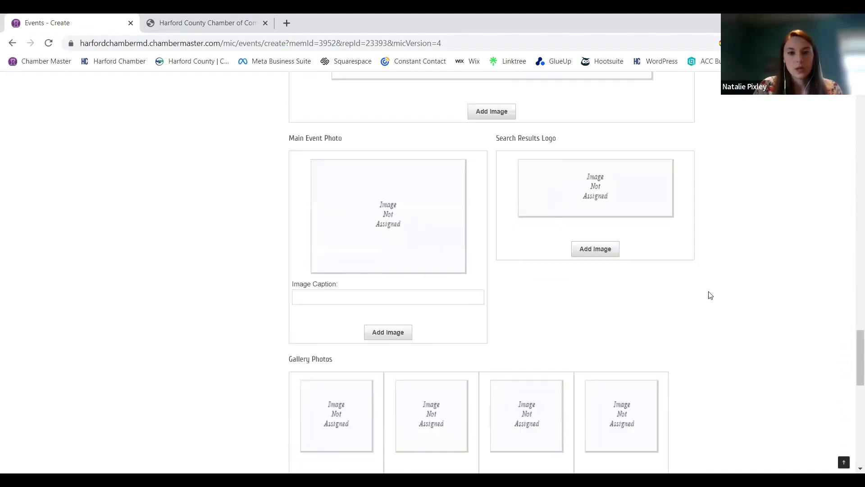
scroll(710, 296, up, 3)
scroll(710, 295, up, 1)
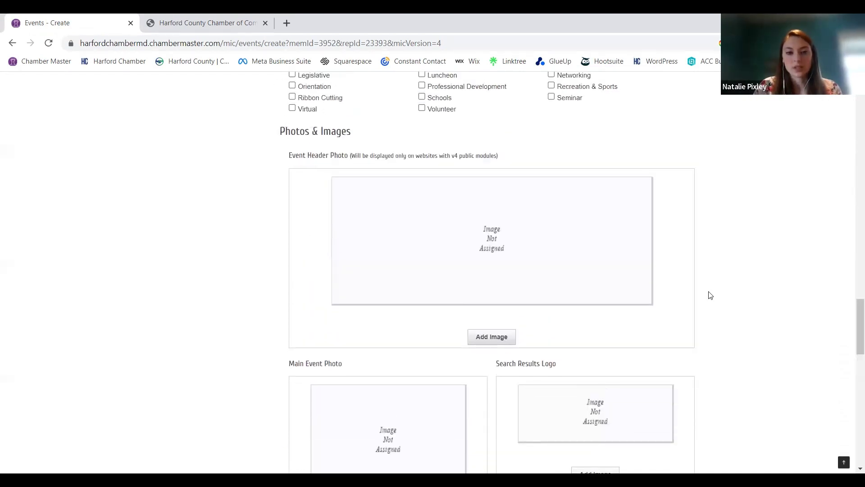
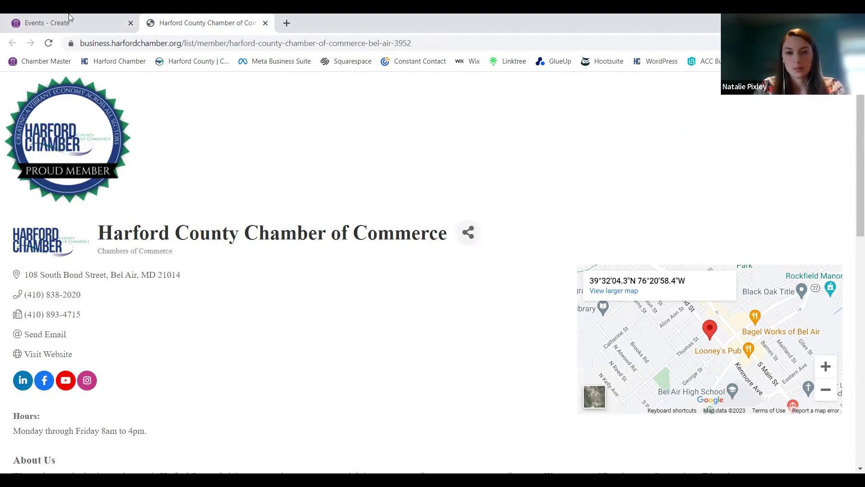
Compare the public member listing with the new-event form, ending at its Photos & Images section
click(68, 17)
scroll(228, 212, up, 1)
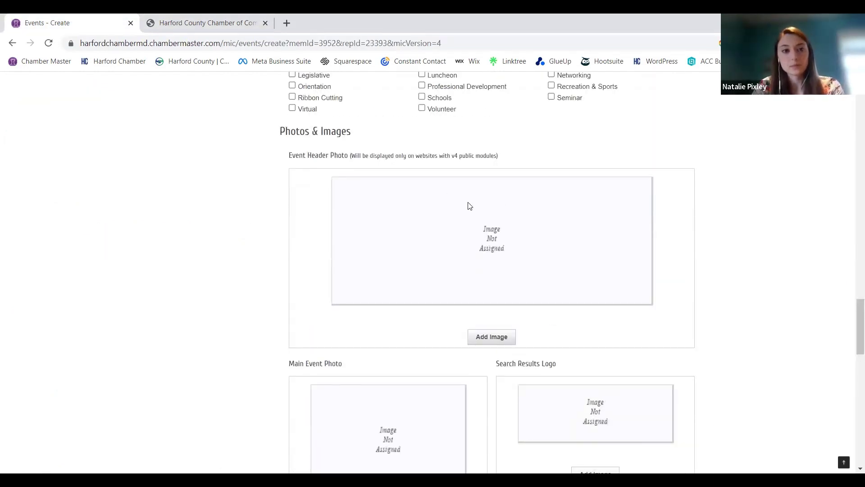
key(ctrl+Tab)
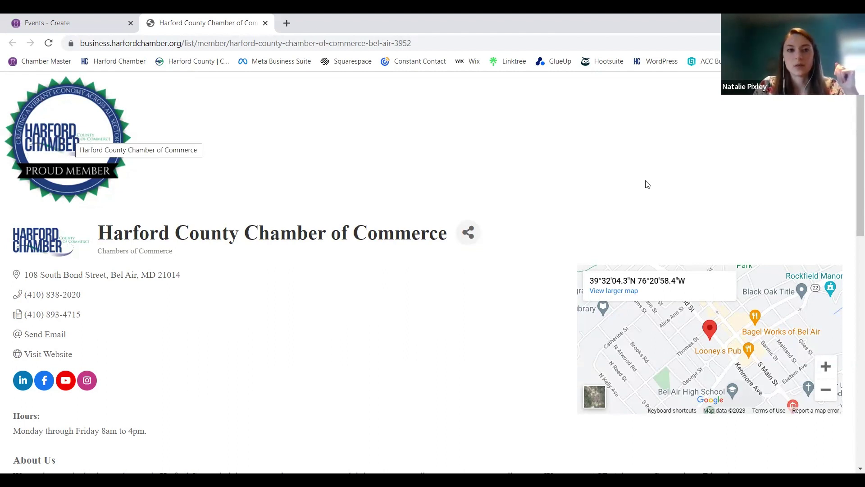
click(46, 22)
scroll(292, 274, down, 2)
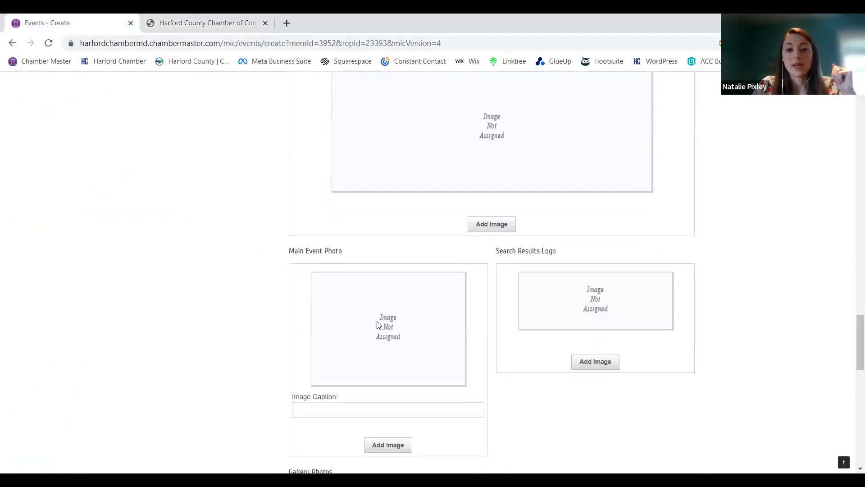
key(ctrl+Tab)
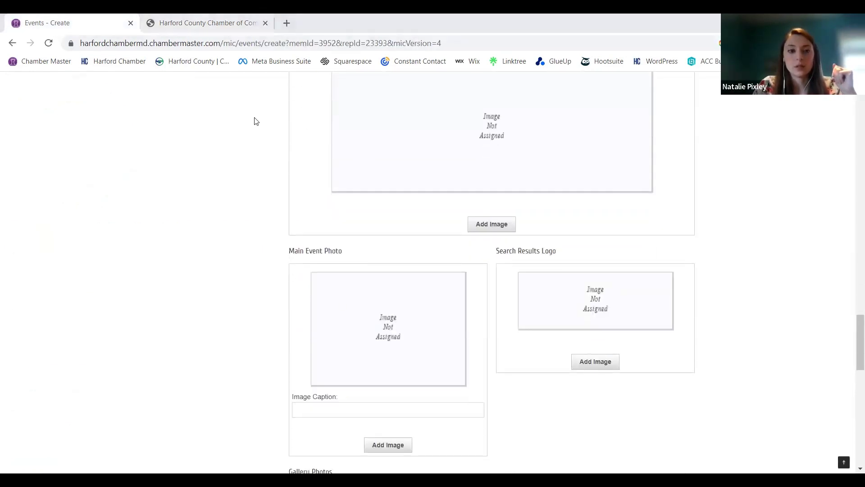
scroll(213, 264, down, 2)
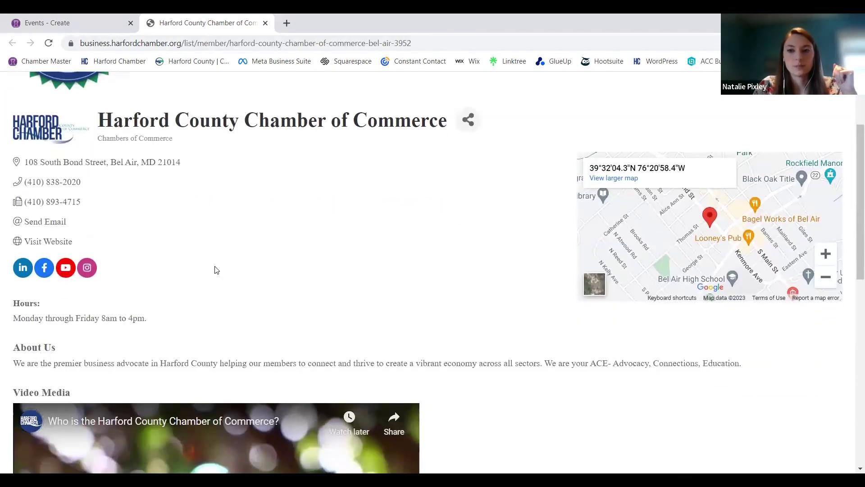
scroll(216, 266, up, 1)
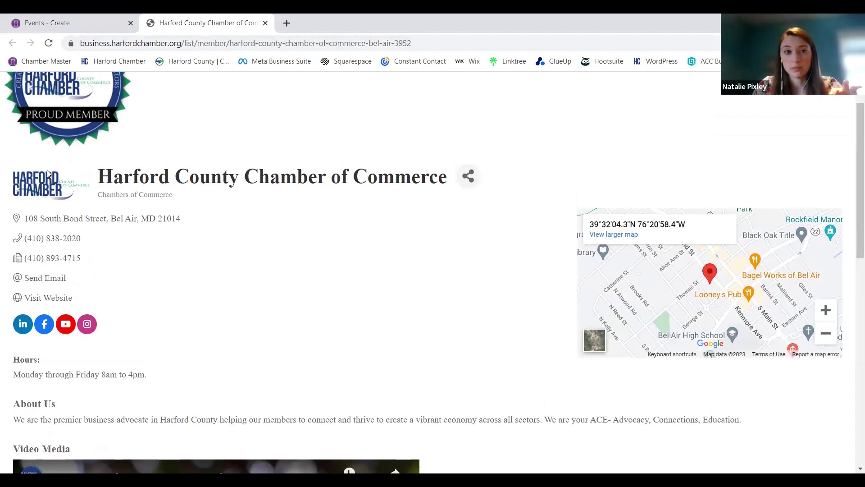
click(36, 20)
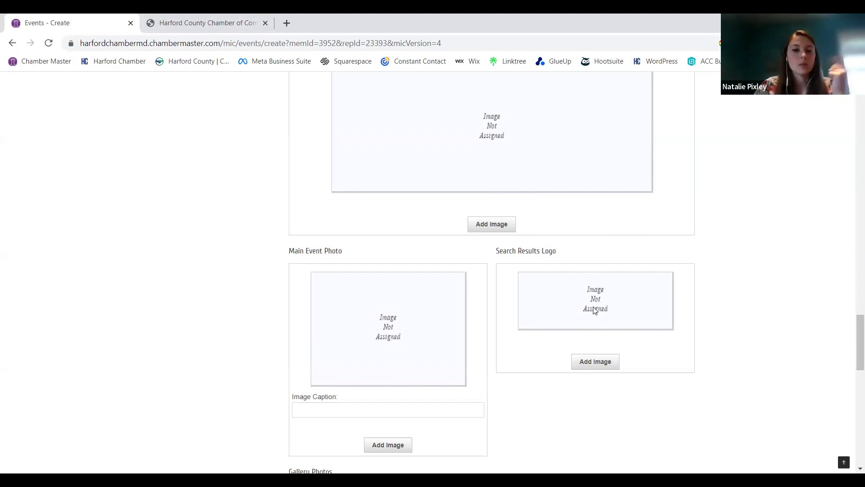
scroll(589, 263, down, 1)
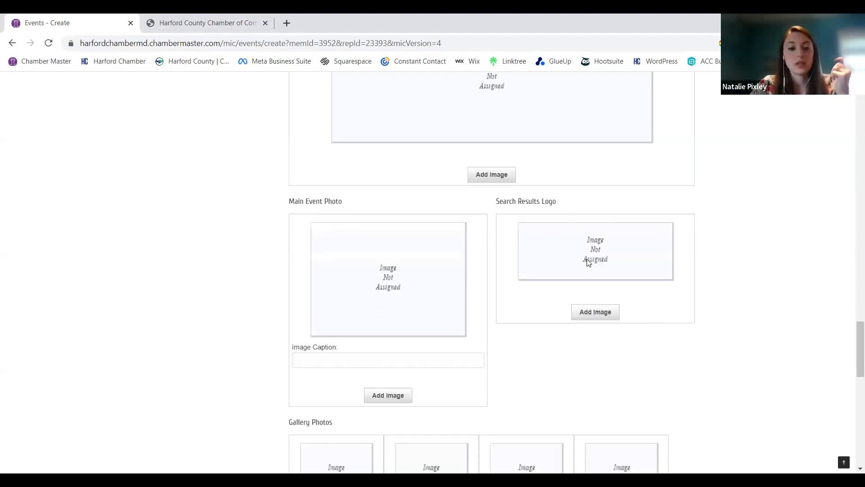
scroll(588, 262, down, 4)
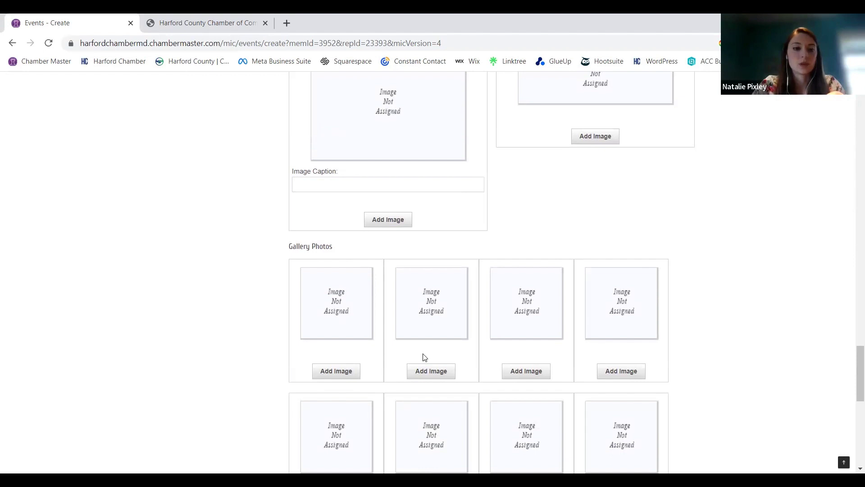
key(ctrl+Tab)
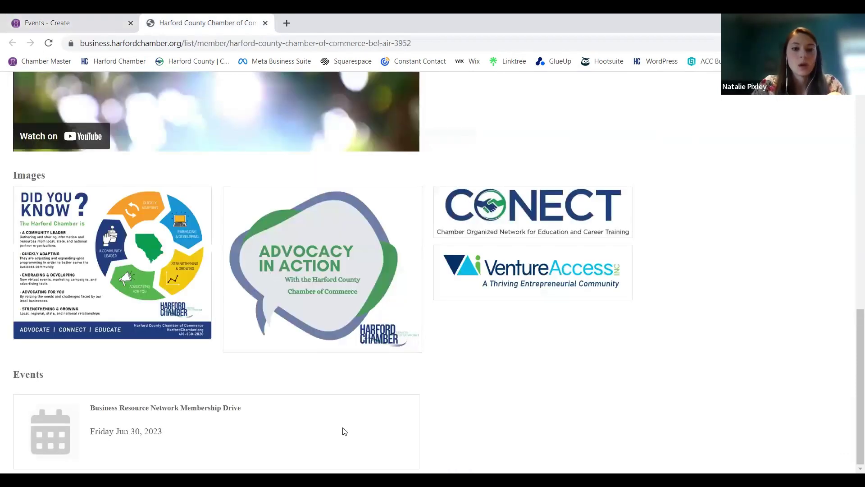
click(95, 17)
scroll(768, 354, down, 3)
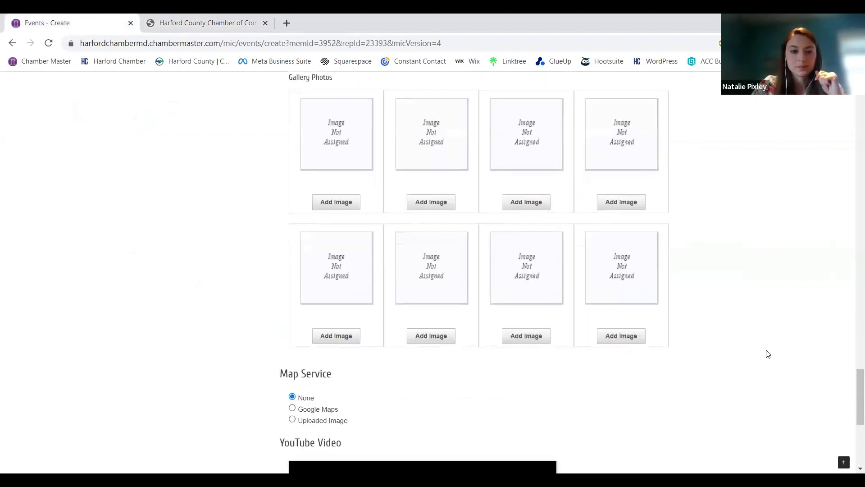
scroll(766, 354, down, 6)
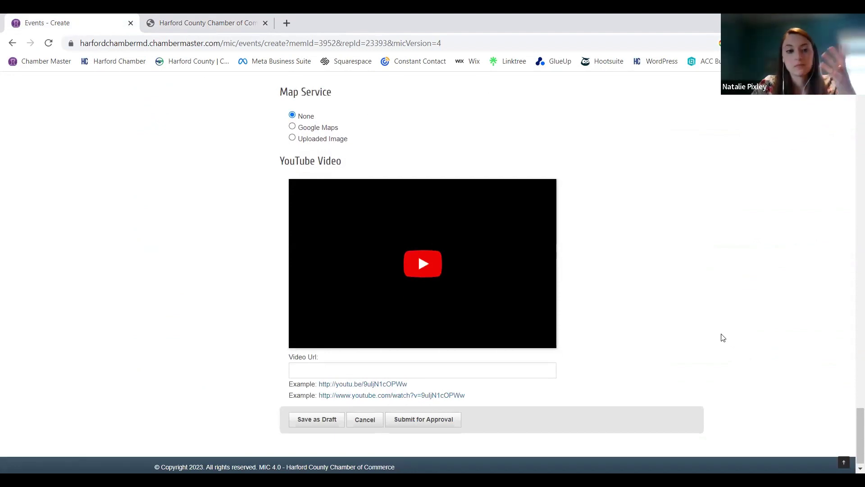
scroll(387, 167, up, 2)
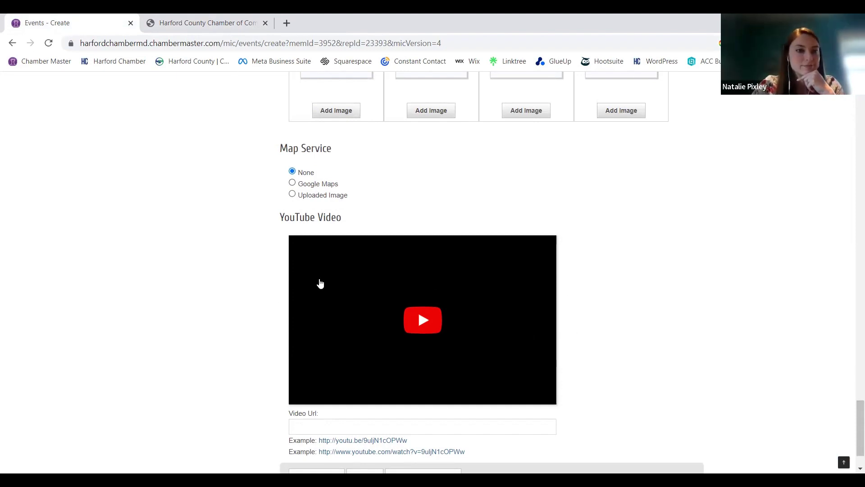
key(ctrl+Tab)
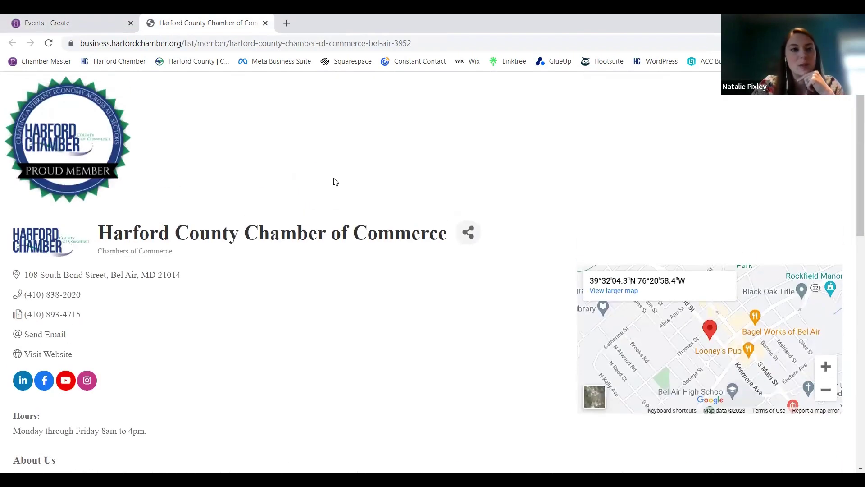
key(ctrl+Tab)
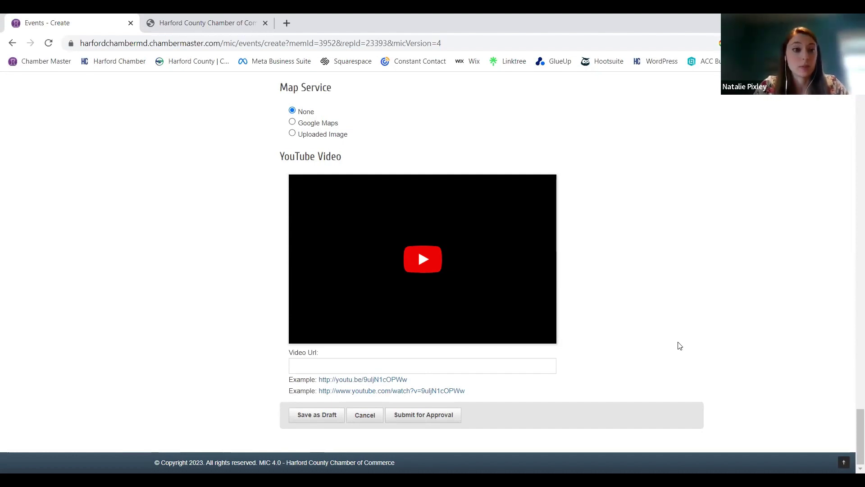
scroll(659, 337, up, 15)
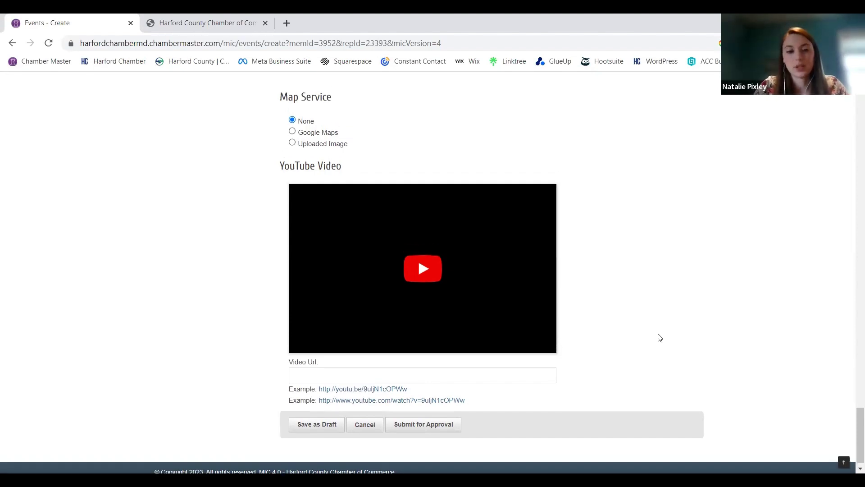
scroll(659, 338, up, 20)
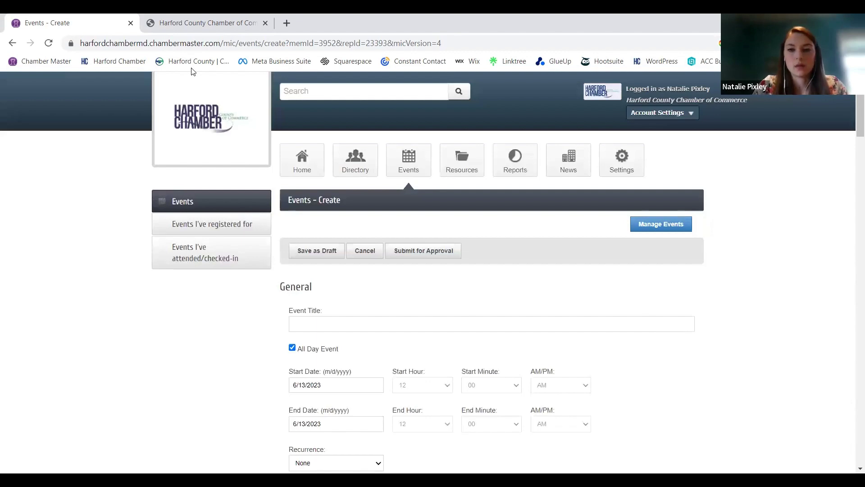
Open Manage Events and look through the table of 67 submitted events
click(666, 224)
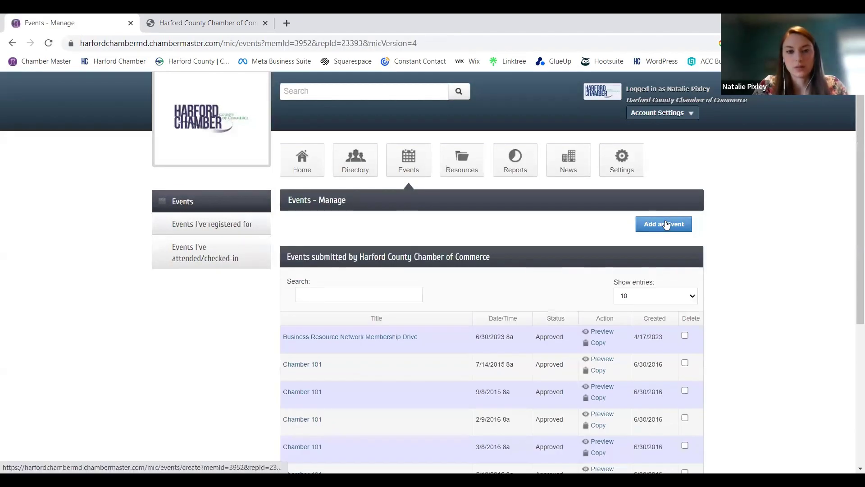
scroll(455, 310, down, 1)
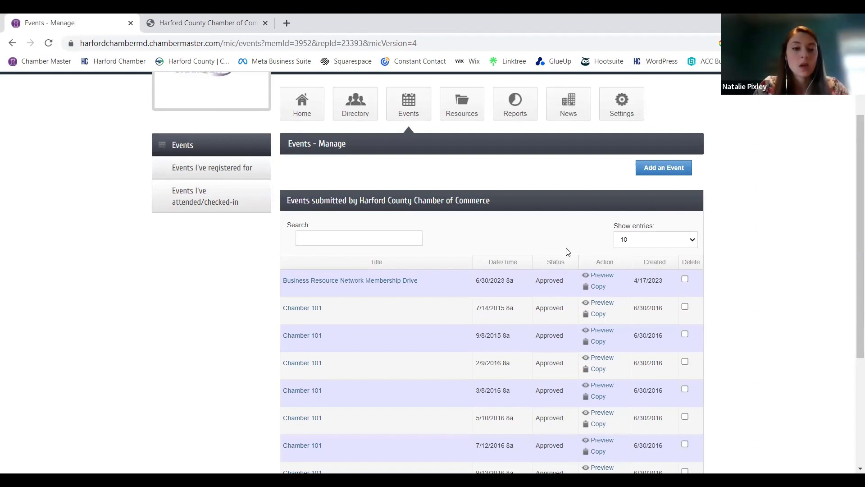
scroll(606, 250, down, 1)
scroll(606, 251, up, 1)
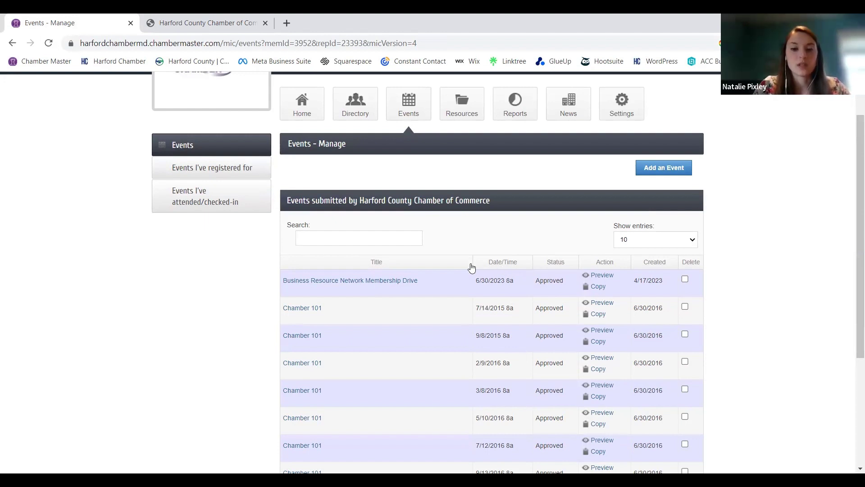
scroll(474, 305, down, 1)
scroll(474, 308, up, 1)
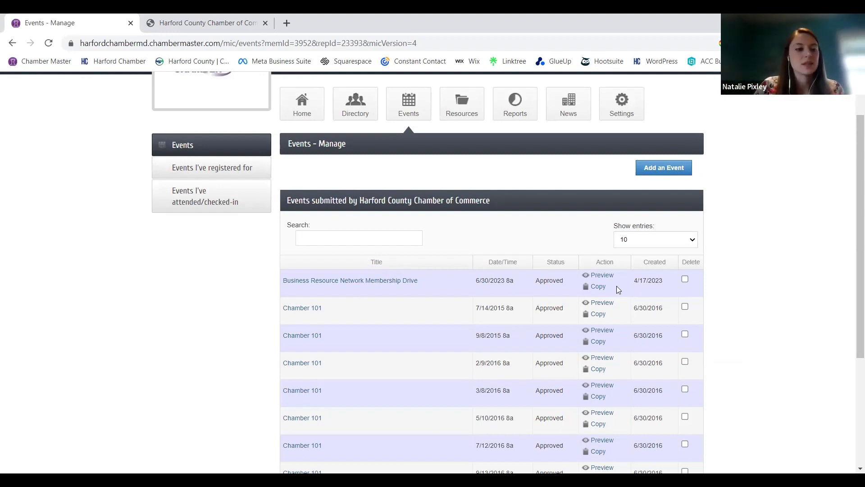
scroll(716, 268, down, 4)
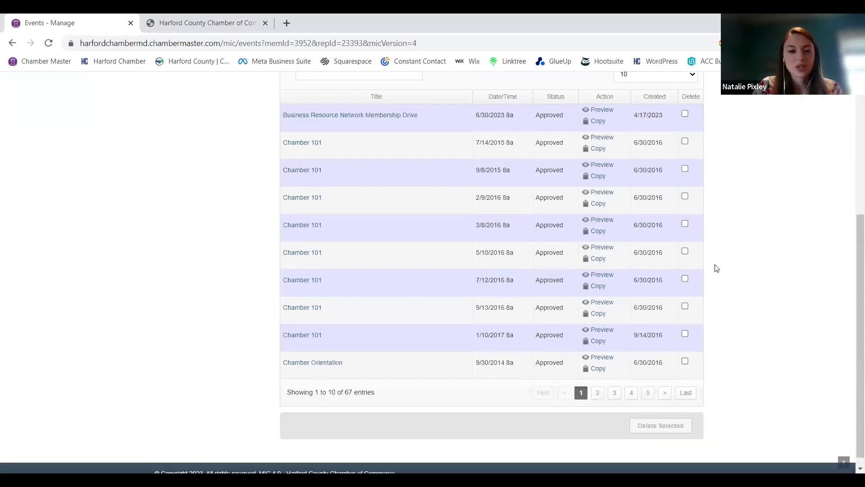
scroll(715, 268, up, 4)
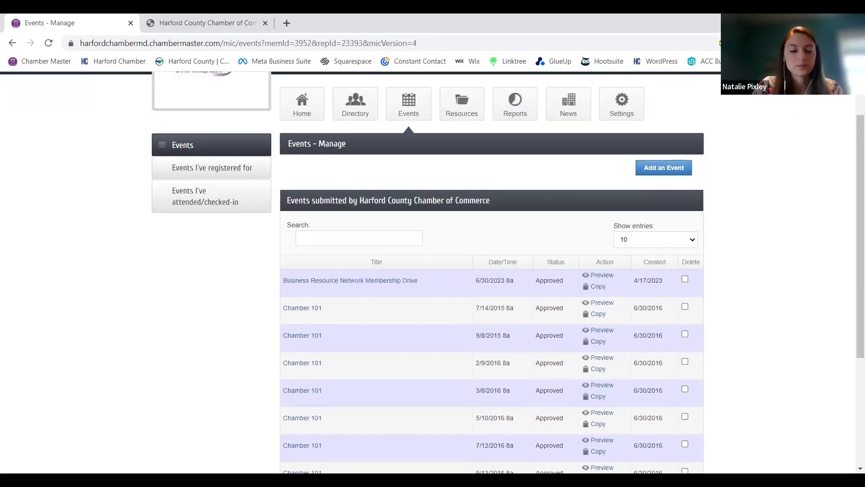
scroll(709, 255, up, 2)
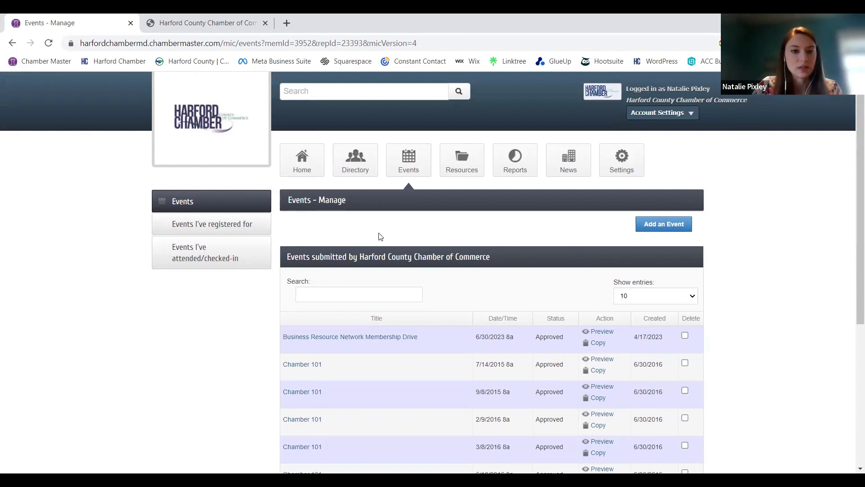
click(460, 161)
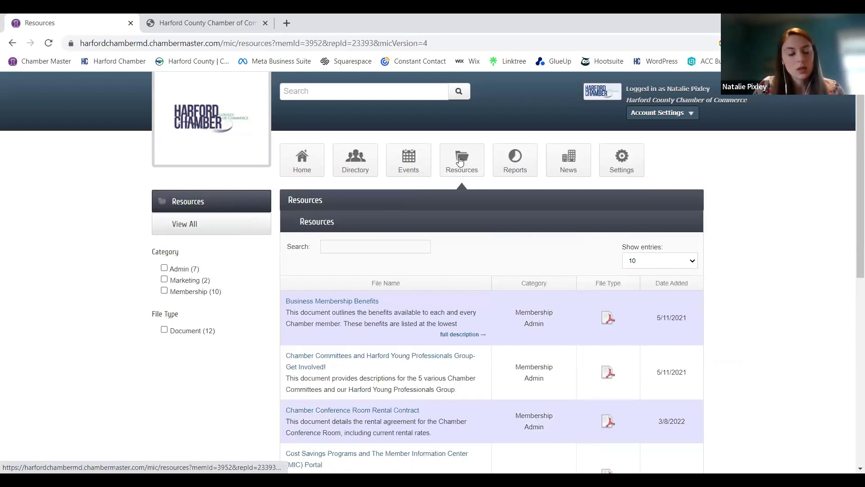
scroll(460, 161, down, 3)
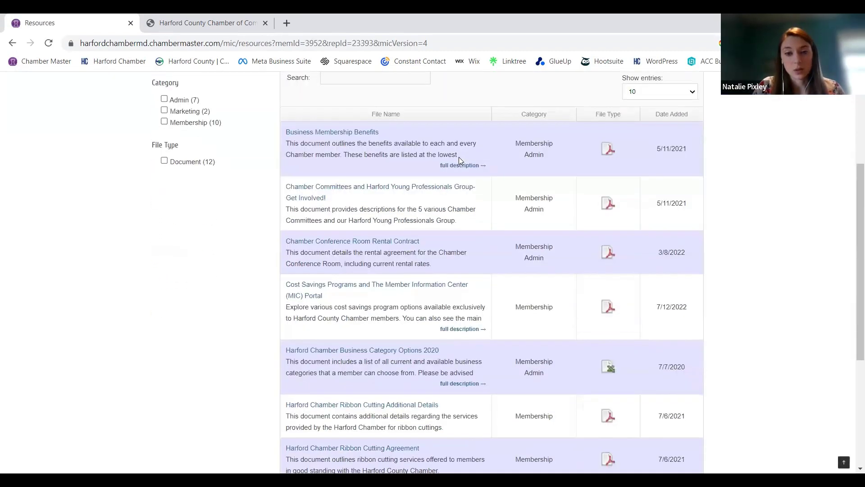
scroll(458, 156, down, 2)
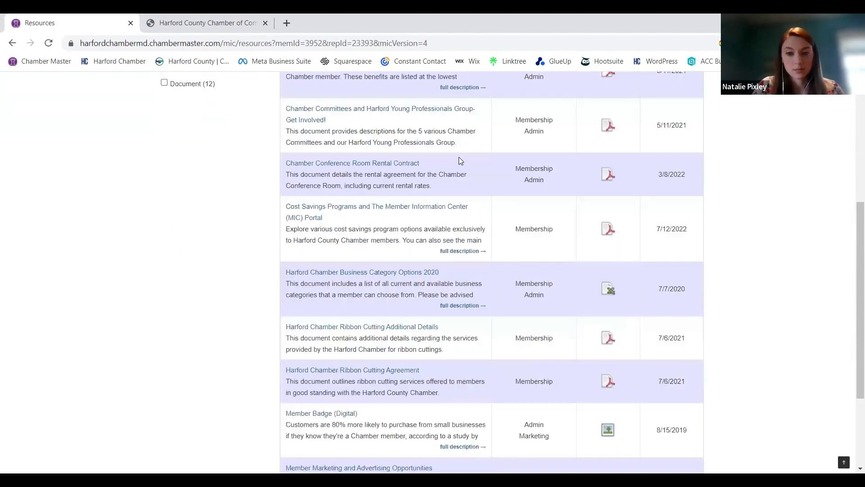
scroll(459, 159, up, 3)
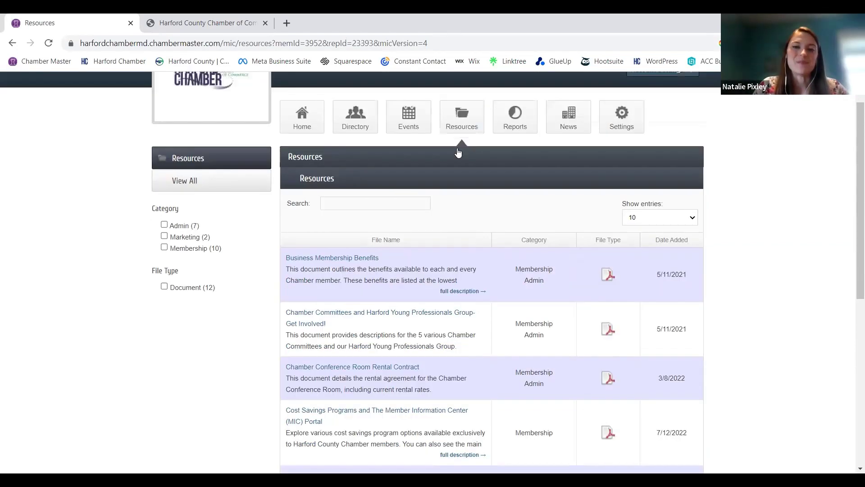
scroll(458, 151, up, 2)
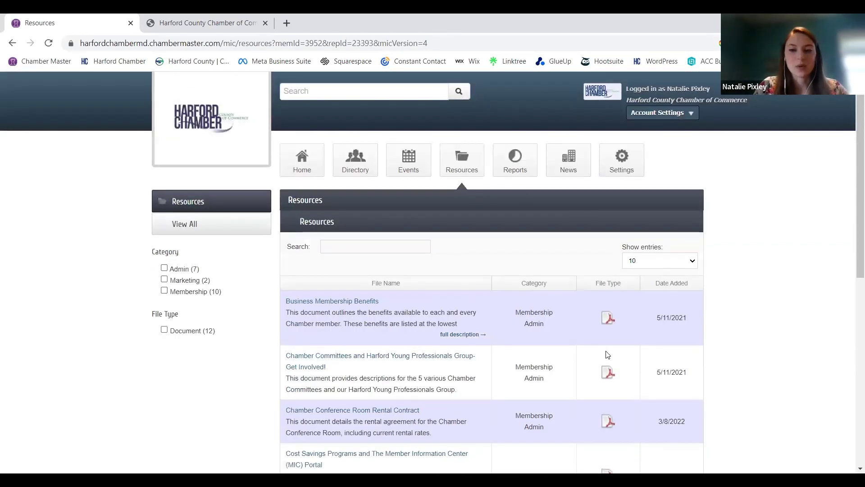
scroll(586, 288, down, 1)
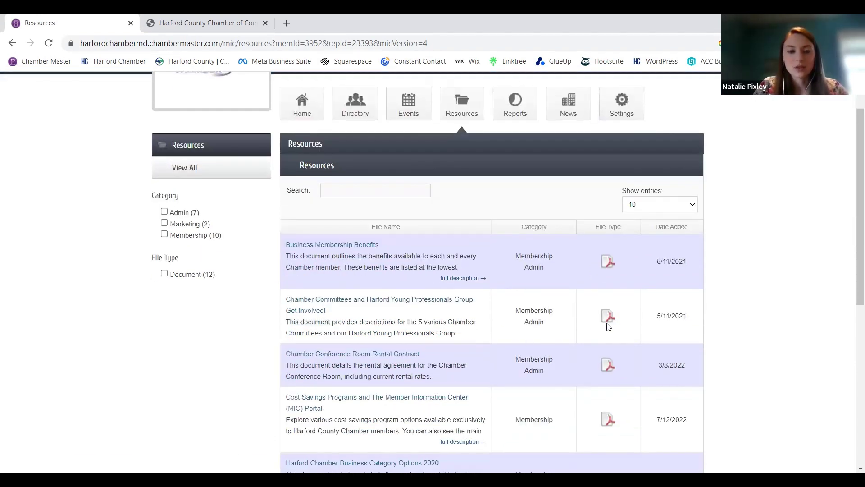
scroll(608, 324, down, 4)
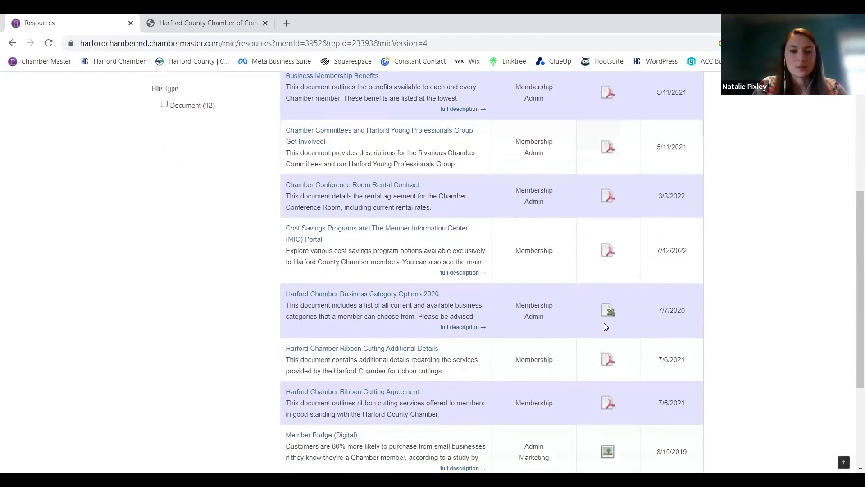
scroll(563, 257, up, 4)
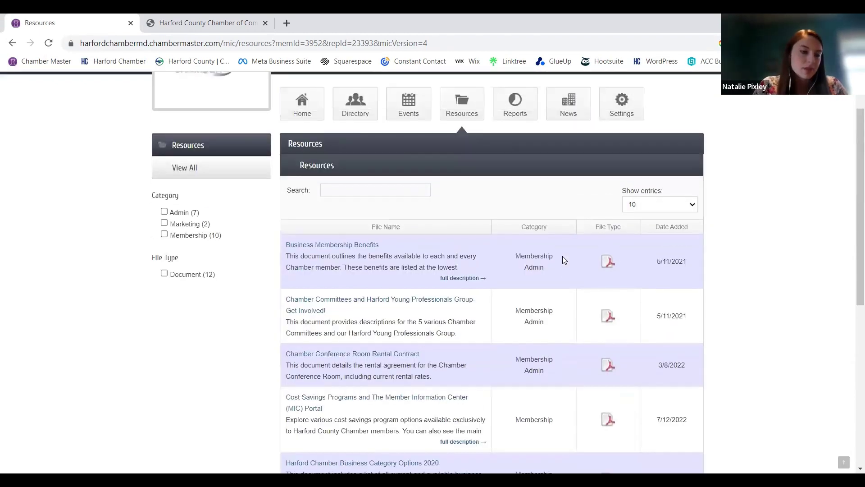
scroll(564, 259, up, 1)
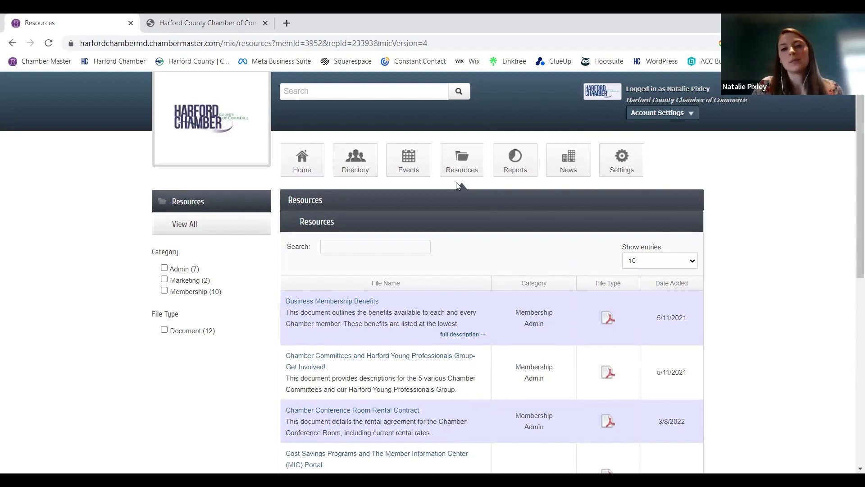
Open the Reports summary of member views and impressions for the last 12 months
click(514, 161)
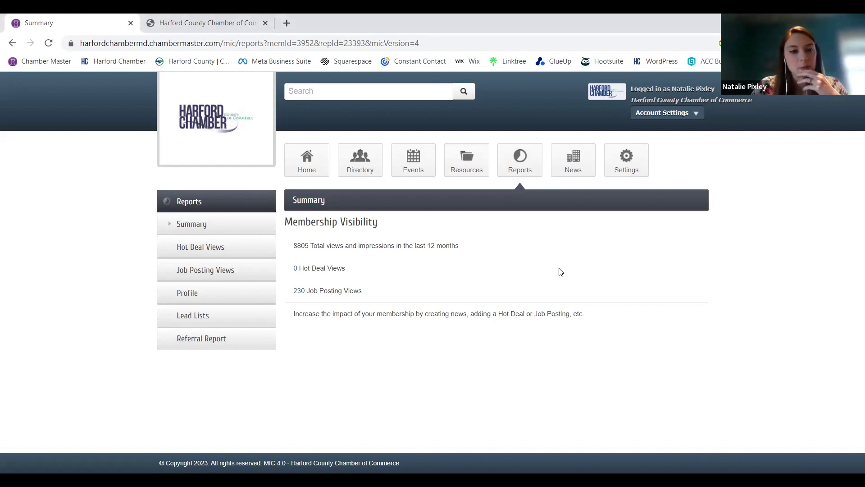
Open News and review the hot deals, member deals, news releases, job postings and proposals
click(573, 176)
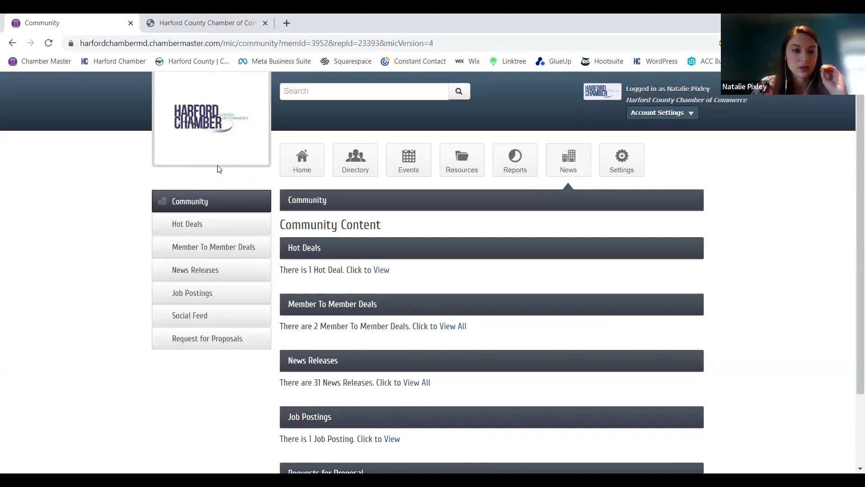
scroll(674, 246, down, 3)
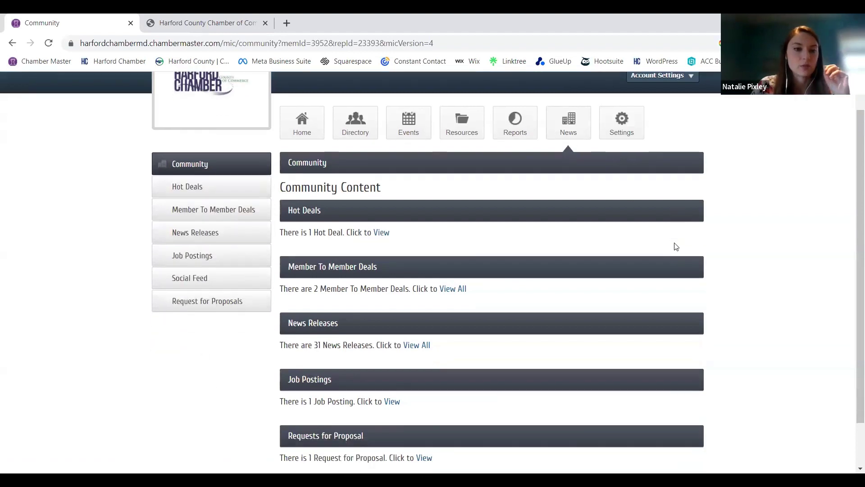
scroll(674, 246, up, 2)
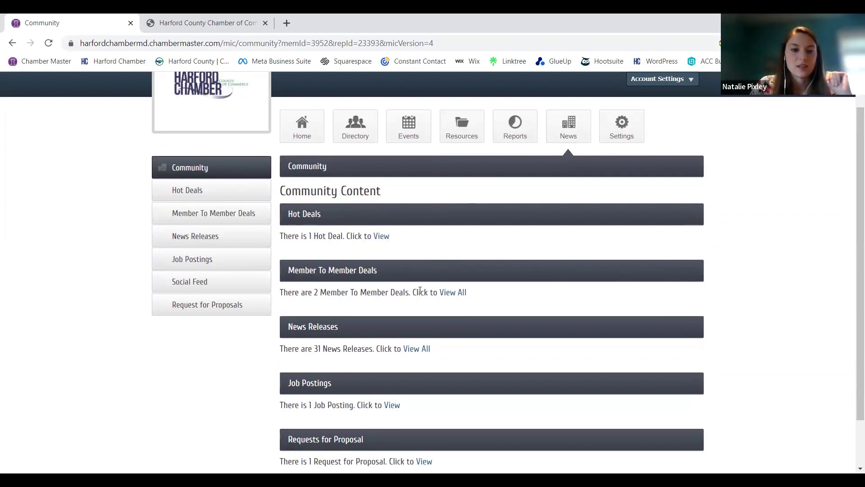
scroll(439, 317, down, 1)
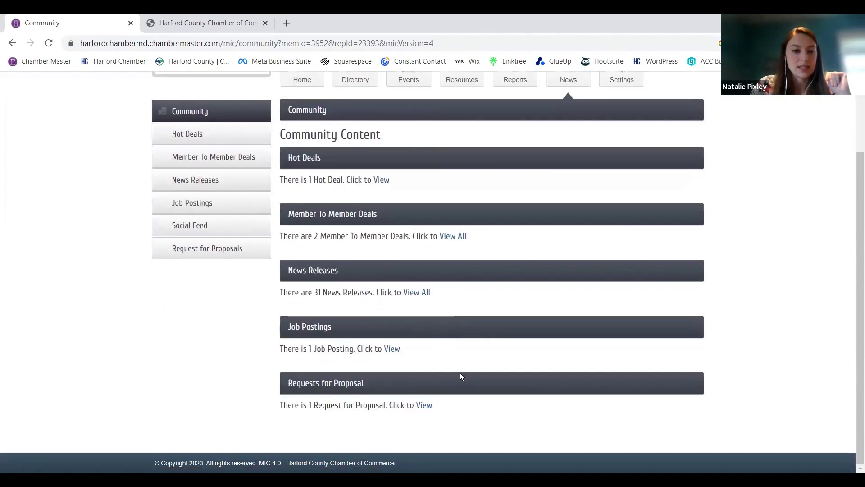
scroll(510, 377, up, 2)
scroll(510, 376, down, 1)
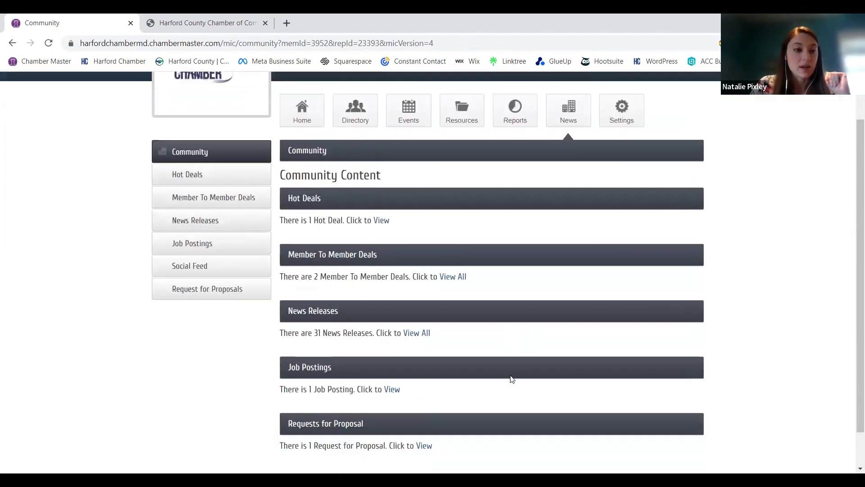
scroll(603, 261, up, 1)
Open Settings, expand Billing, Company and Personal, and open the Username / Password editor
click(620, 169)
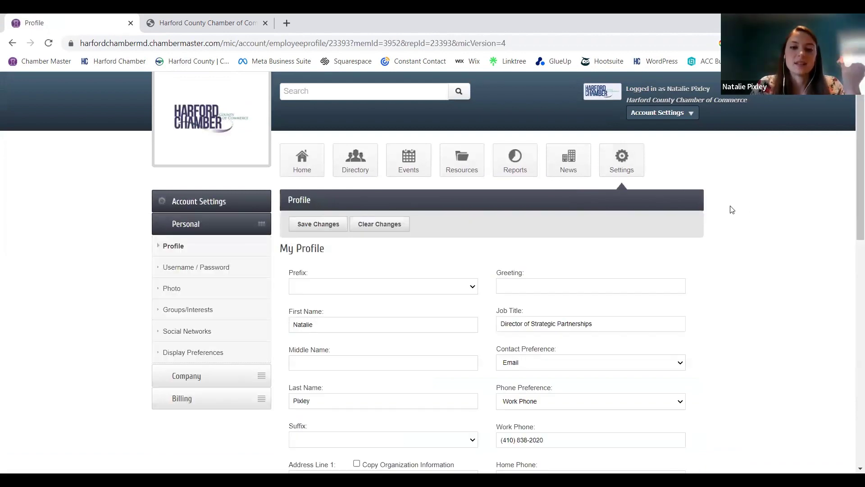
scroll(730, 208, down, 2)
scroll(730, 208, down, 6)
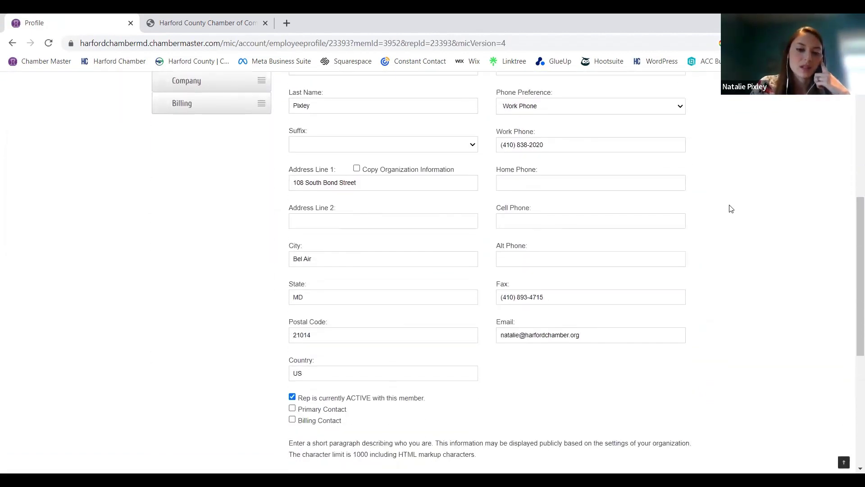
scroll(731, 209, down, 2)
scroll(731, 209, up, 8)
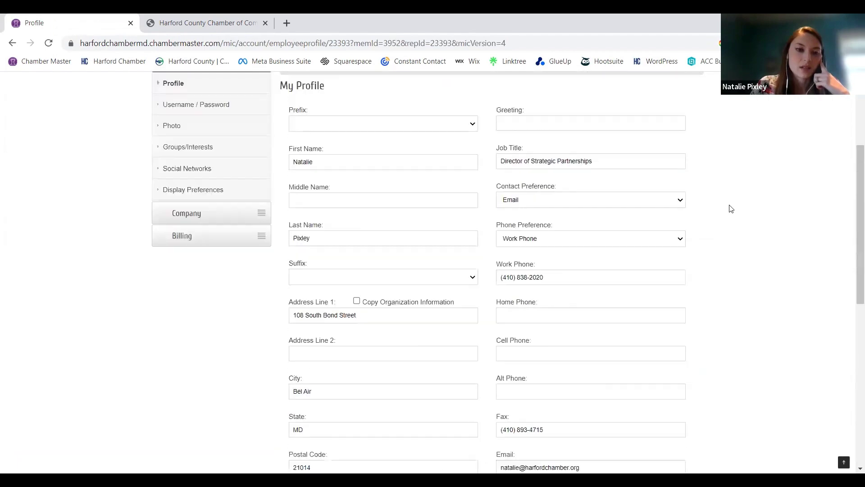
click(262, 341)
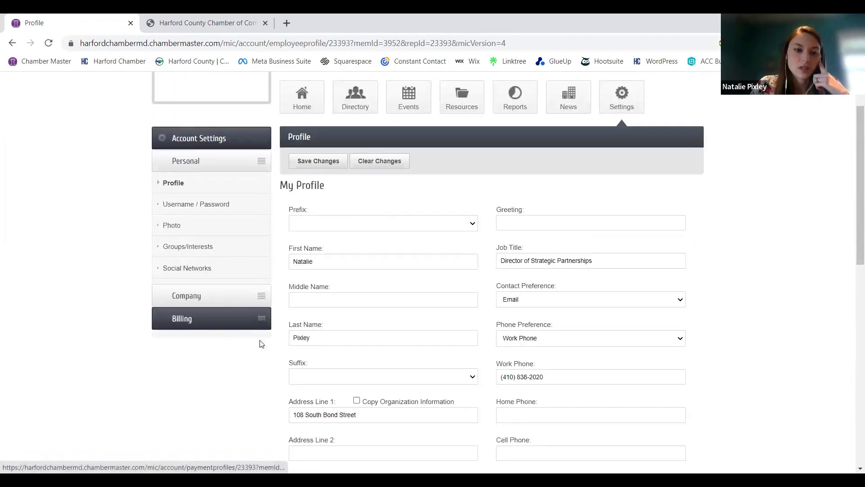
click(260, 189)
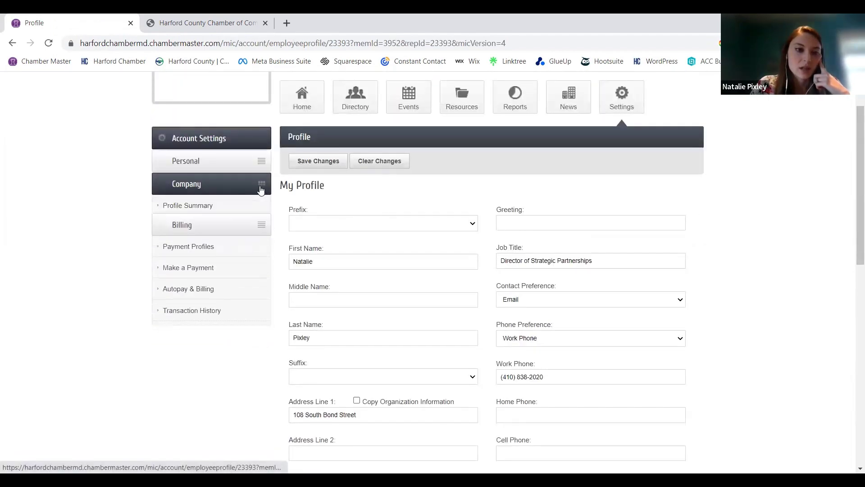
click(248, 163)
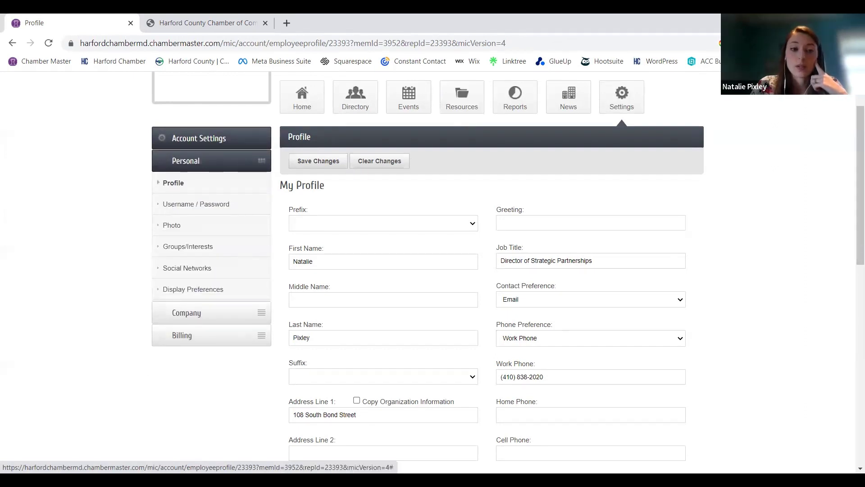
click(207, 203)
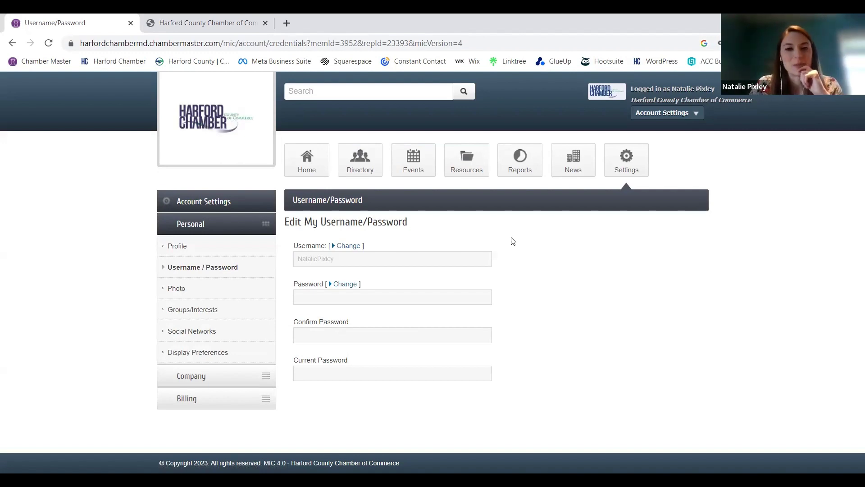
Go back to the Home page with the welcome message and upcoming events
click(318, 164)
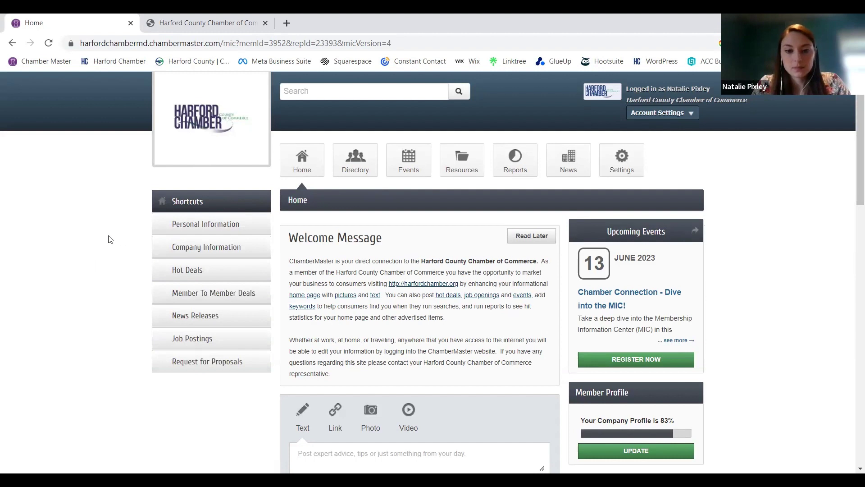
Open Personal Information from Shortcuts and review the My Profile name, job title and contact fields
click(201, 224)
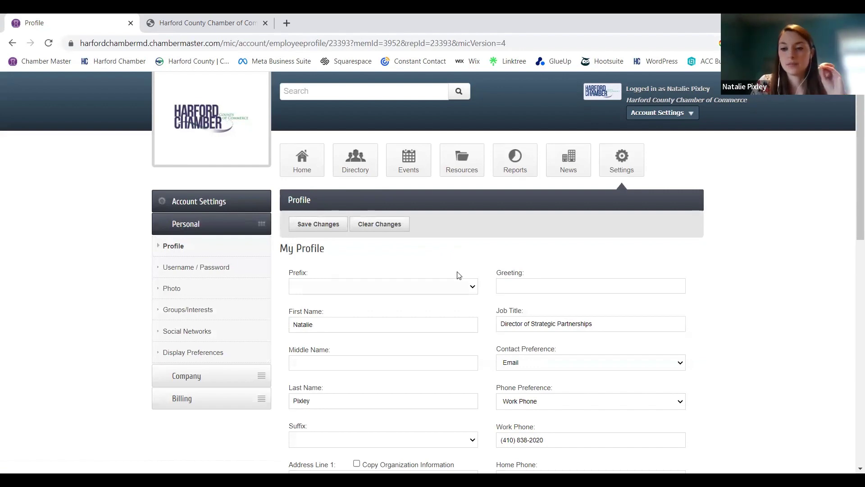
scroll(458, 275, down, 1)
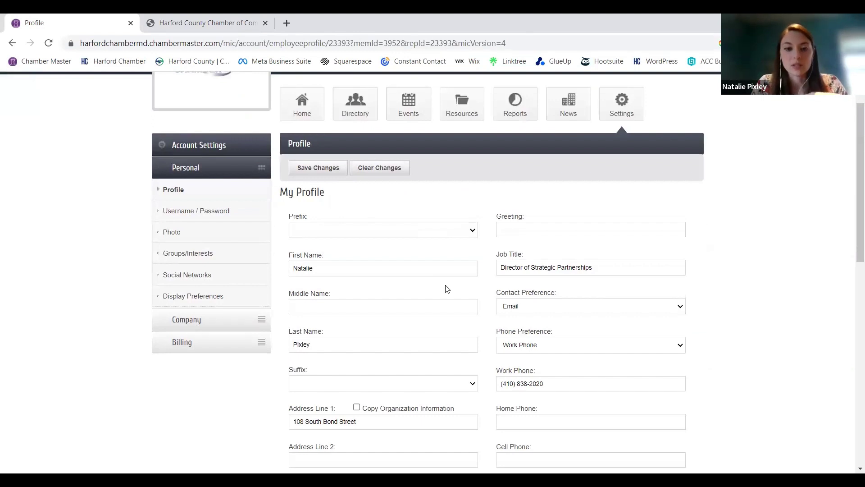
scroll(447, 289, down, 2)
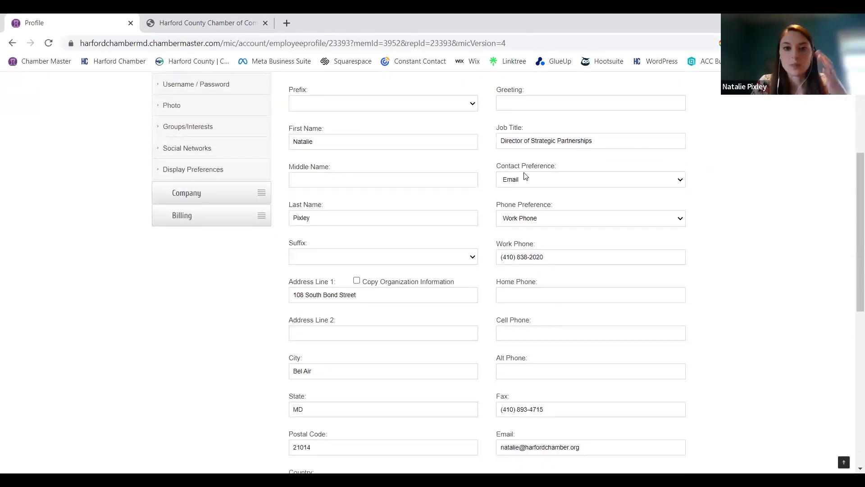
scroll(545, 311, down, 7)
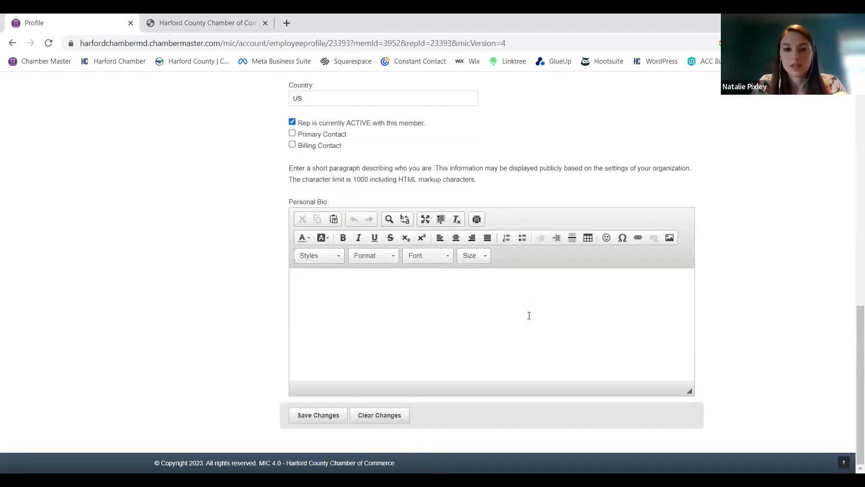
scroll(529, 315, up, 5)
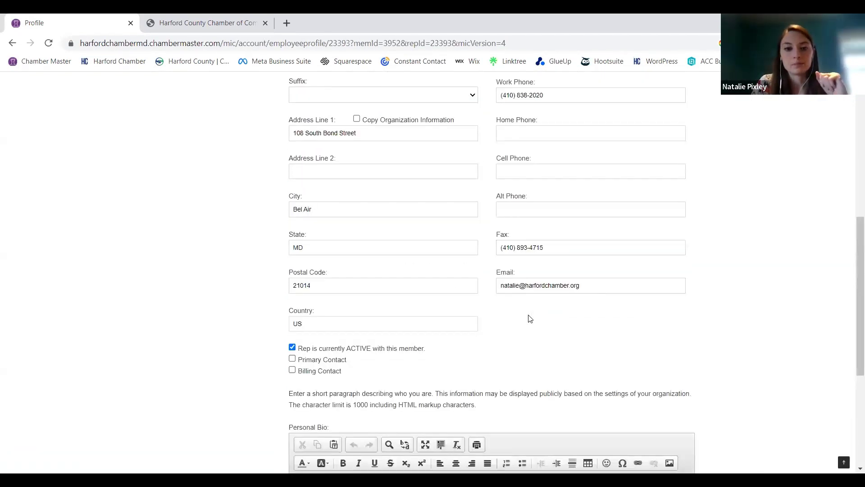
scroll(530, 319, up, 5)
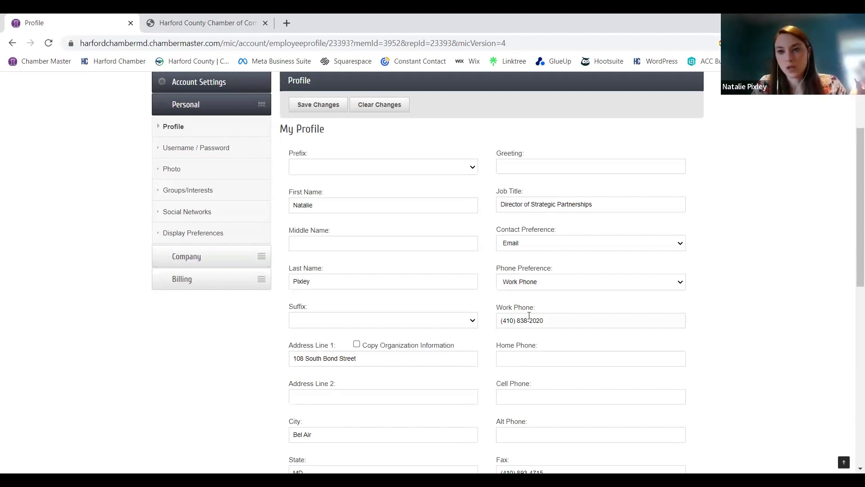
scroll(526, 314, down, 6)
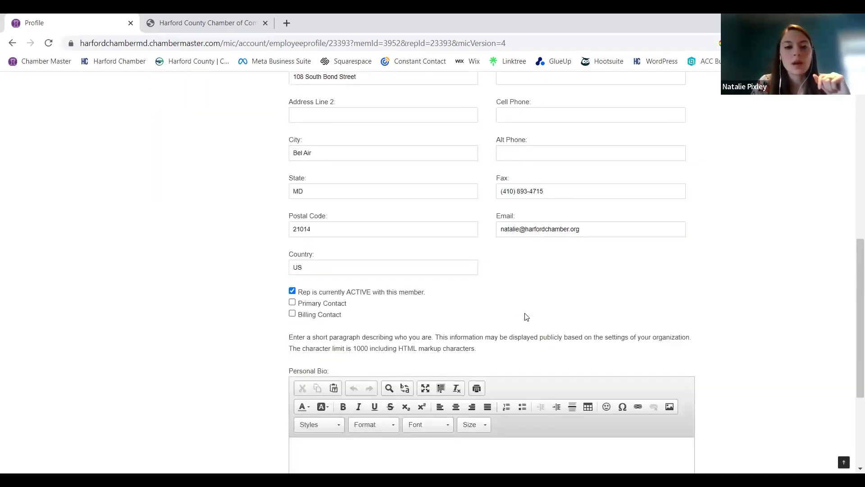
scroll(527, 318, up, 3)
scroll(526, 317, up, 4)
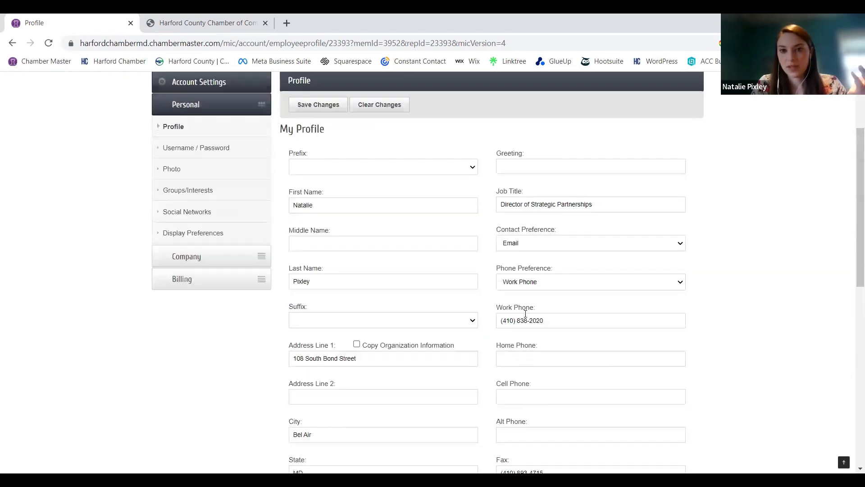
scroll(526, 314, up, 3)
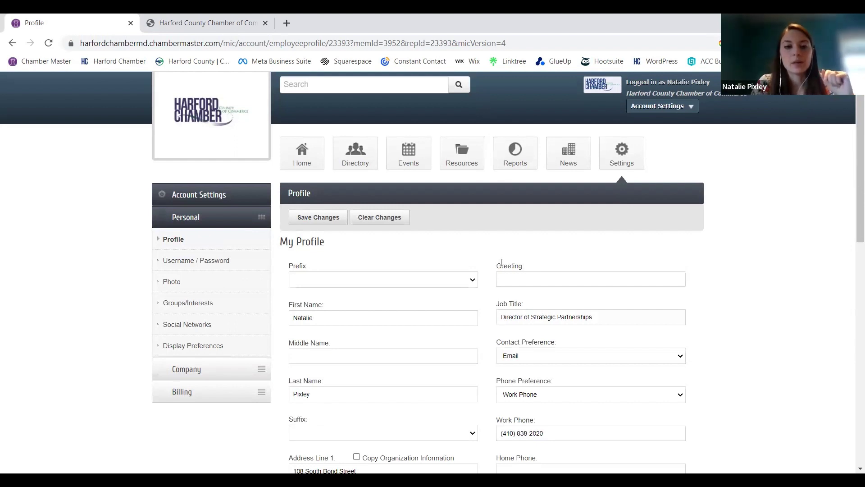
scroll(502, 265, down, 1)
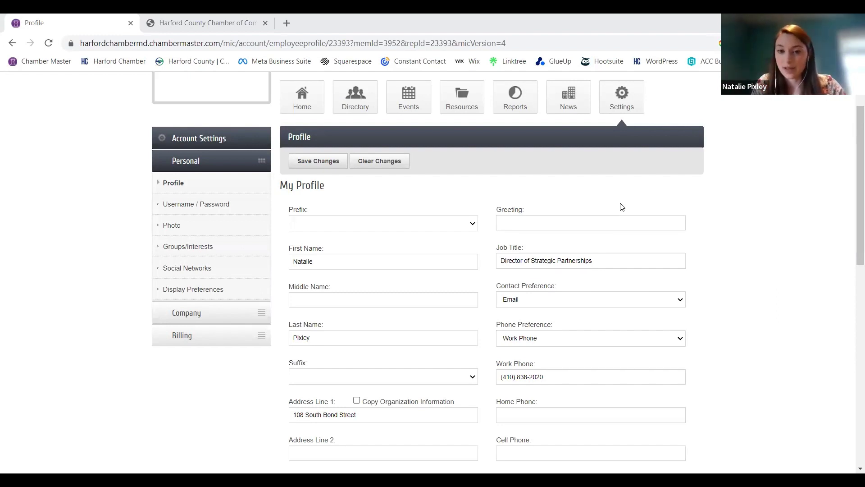
scroll(621, 206, down, 1)
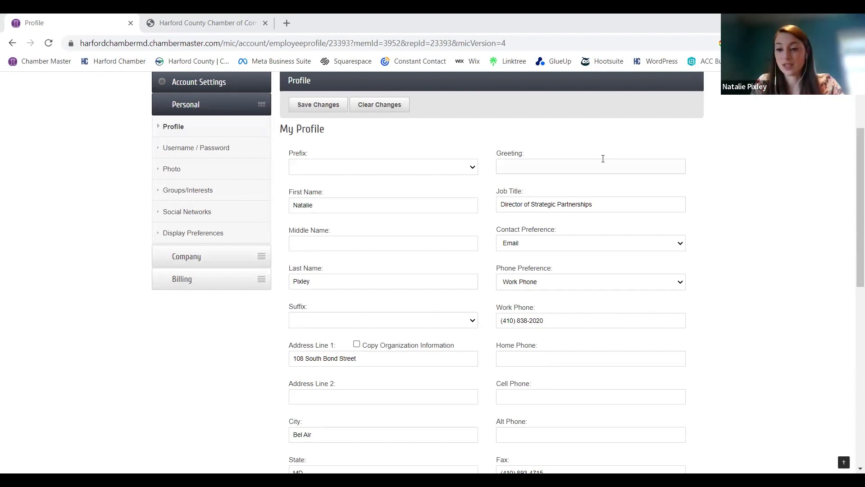
scroll(605, 160, up, 3)
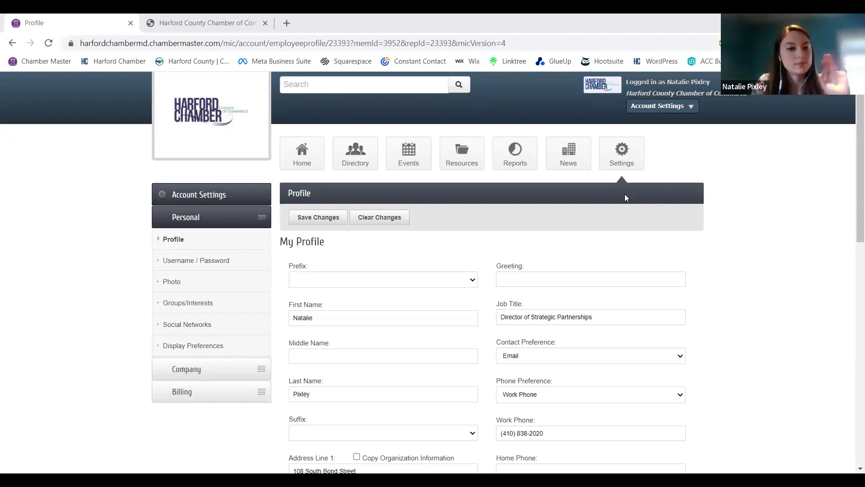
scroll(352, 237, down, 1)
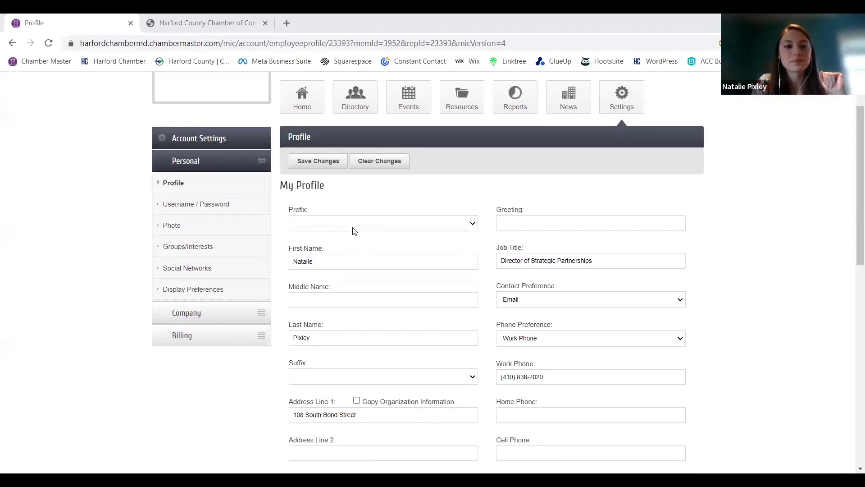
Visit the Username / Password and Photo settings, then open Groups/Interests in the Personal sidebar
click(209, 205)
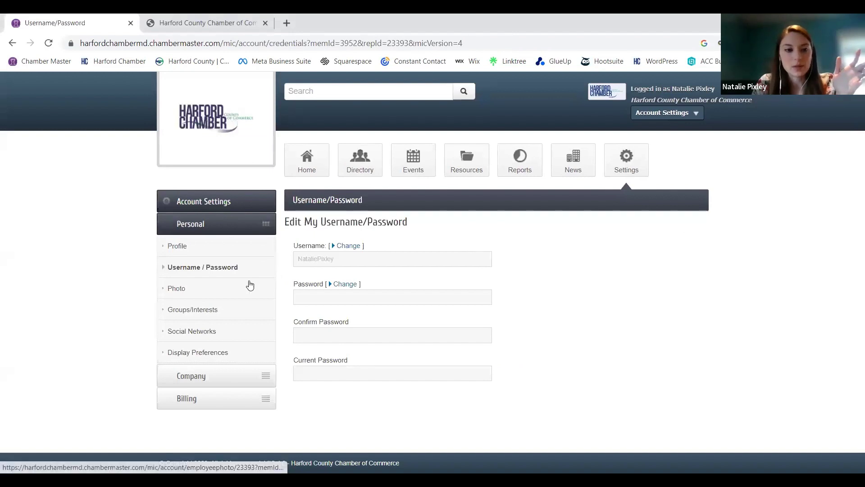
click(231, 287)
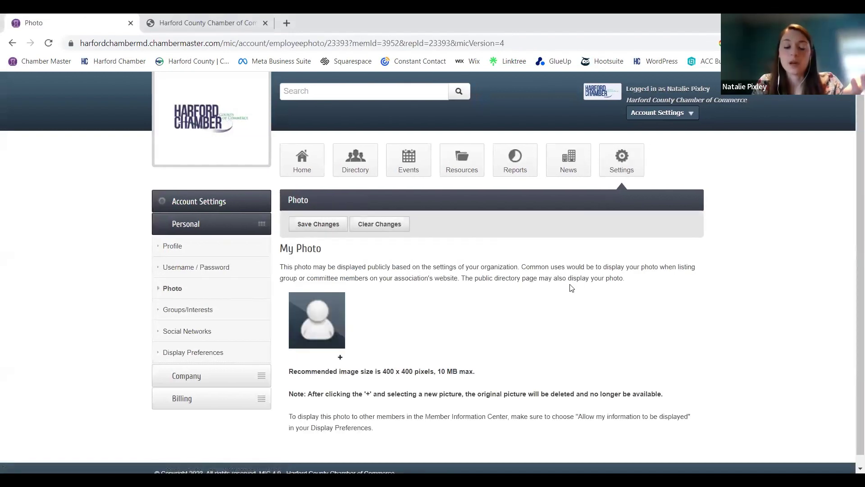
scroll(571, 287, down, 1)
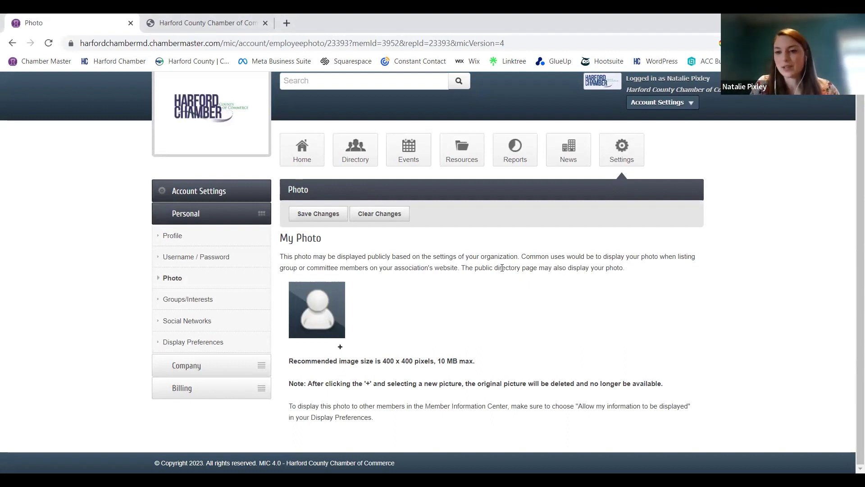
click(189, 306)
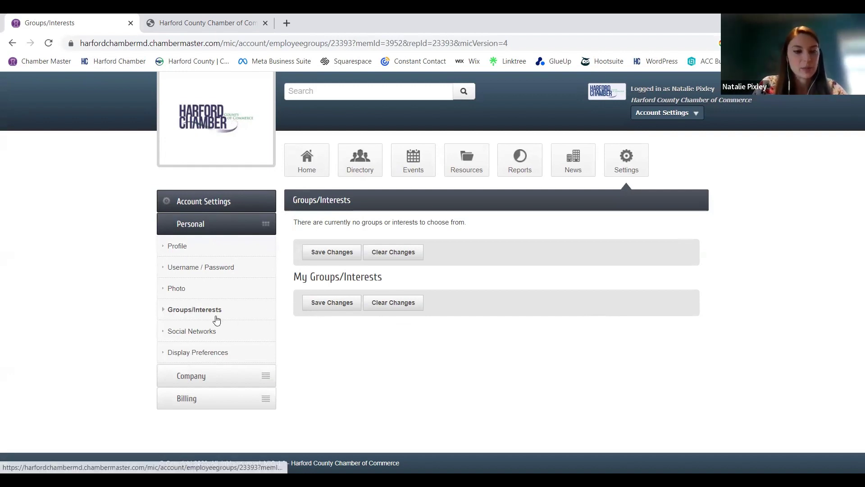
Review the Social Networks links page, then open Display Preferences
click(219, 333)
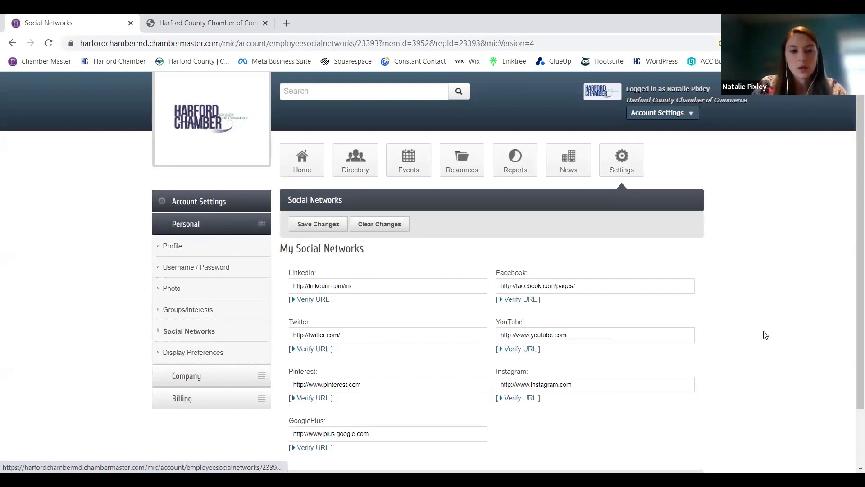
scroll(761, 335, down, 2)
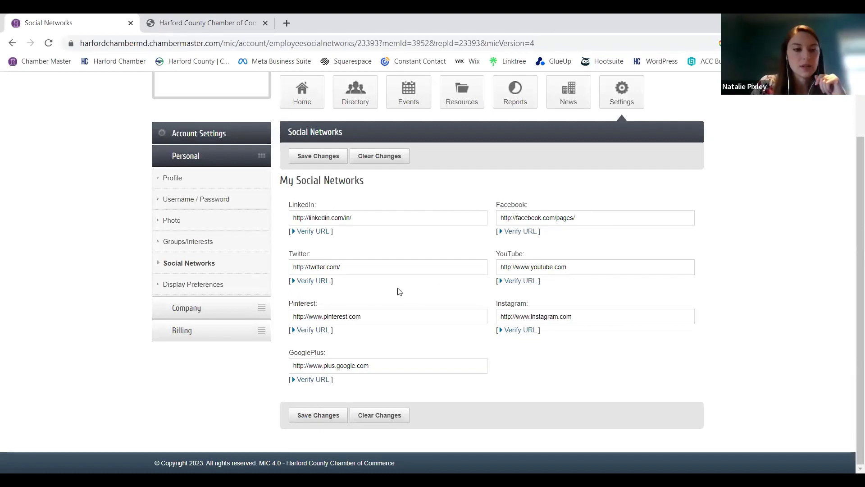
click(224, 288)
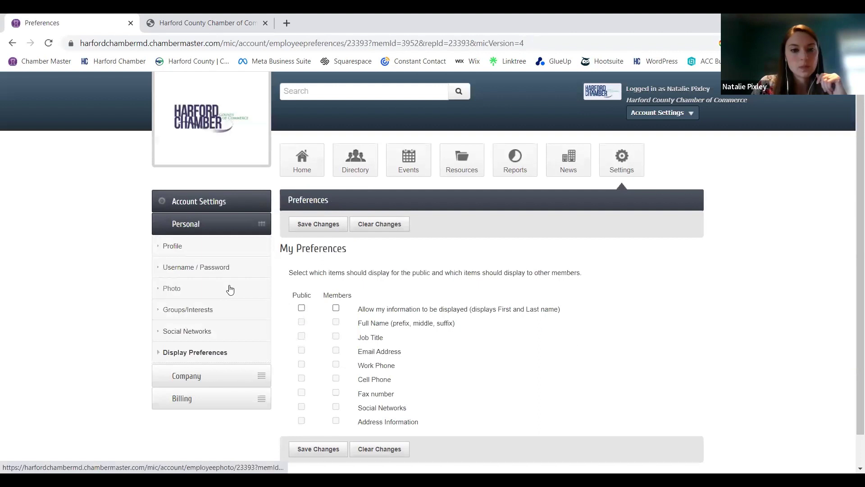
Scroll the Preferences page and go back to the personal Profile form
scroll(586, 290, down, 1)
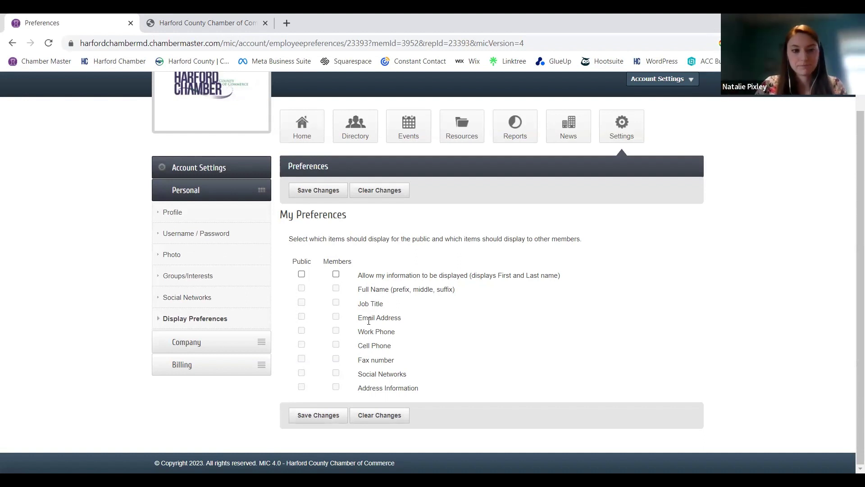
click(207, 212)
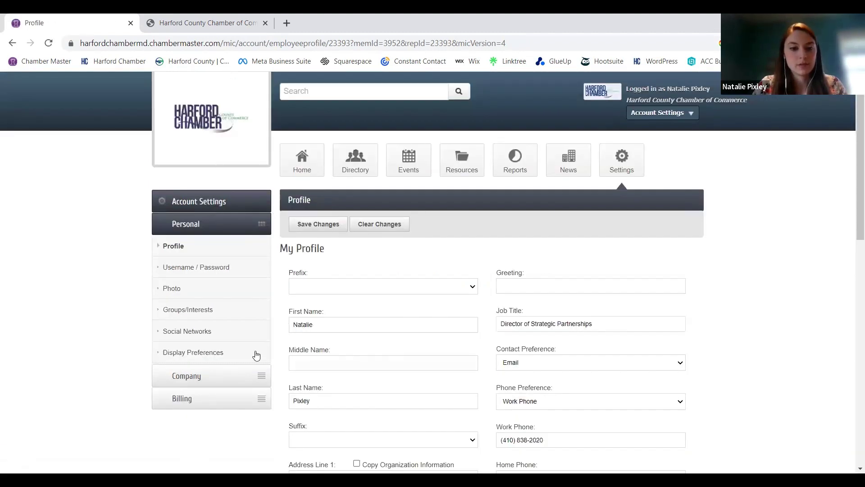
Review the company's 83% complete Profile Summary, then open Organization Information with its phone, email and website
scroll(243, 347, down, 3)
click(209, 262)
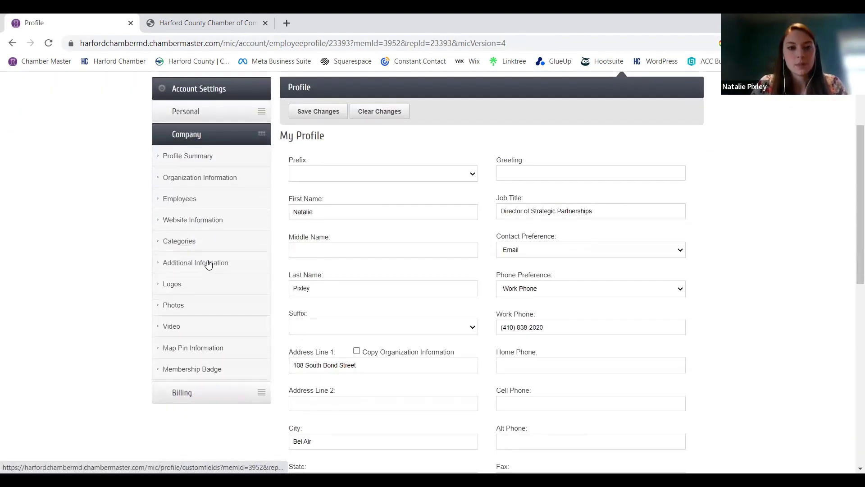
click(214, 161)
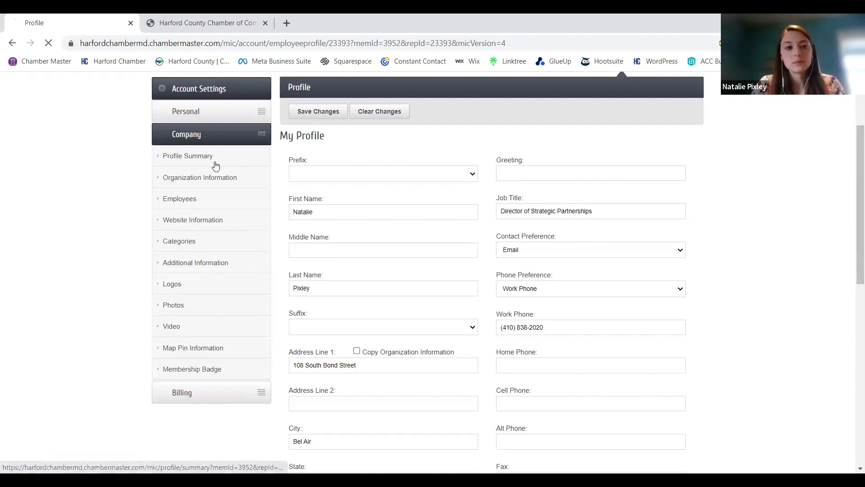
scroll(671, 256, down, 1)
scroll(671, 256, down, 2)
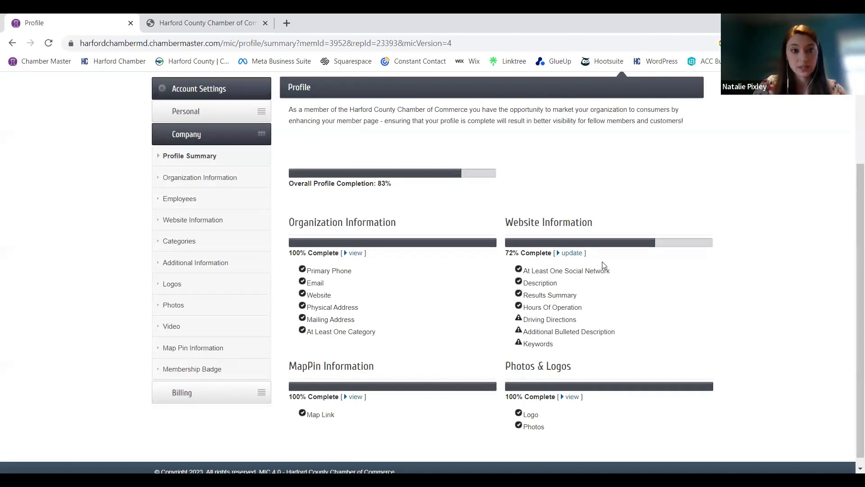
click(210, 182)
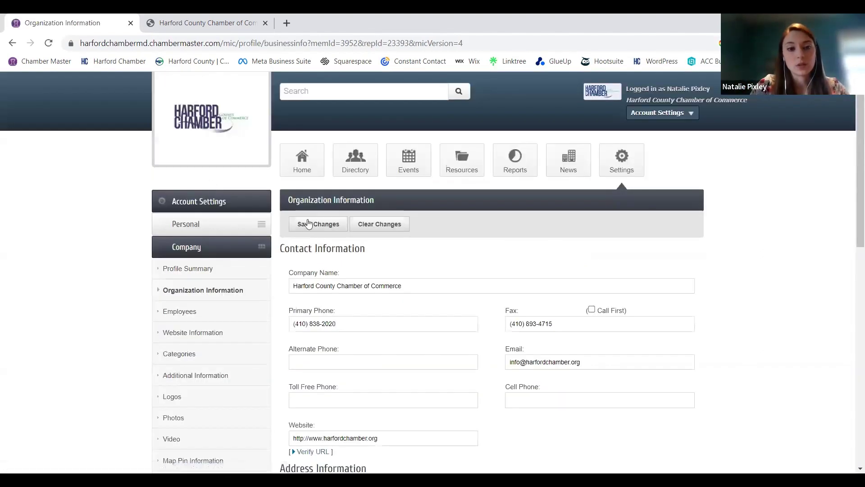
scroll(748, 252, down, 4)
scroll(747, 246, up, 1)
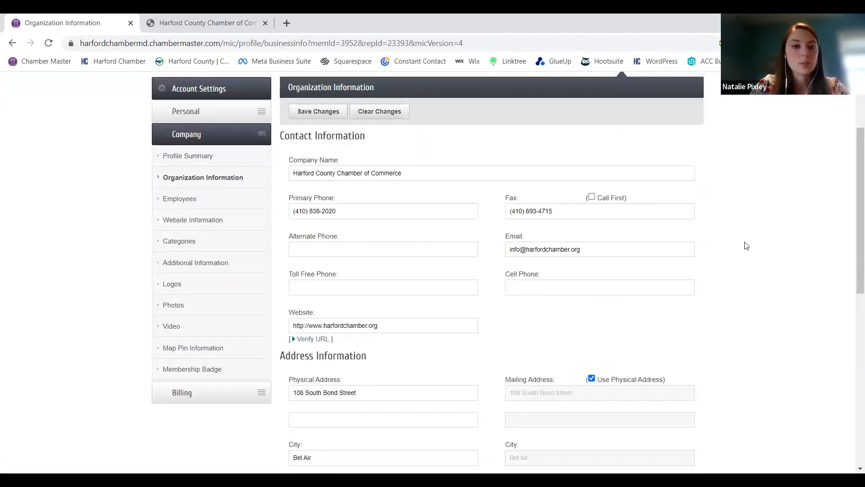
scroll(746, 245, down, 1)
scroll(723, 250, down, 3)
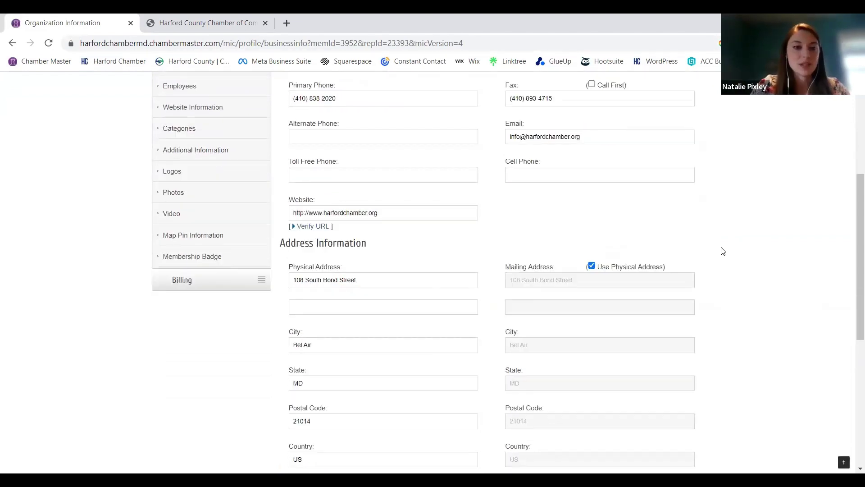
scroll(718, 250, down, 3)
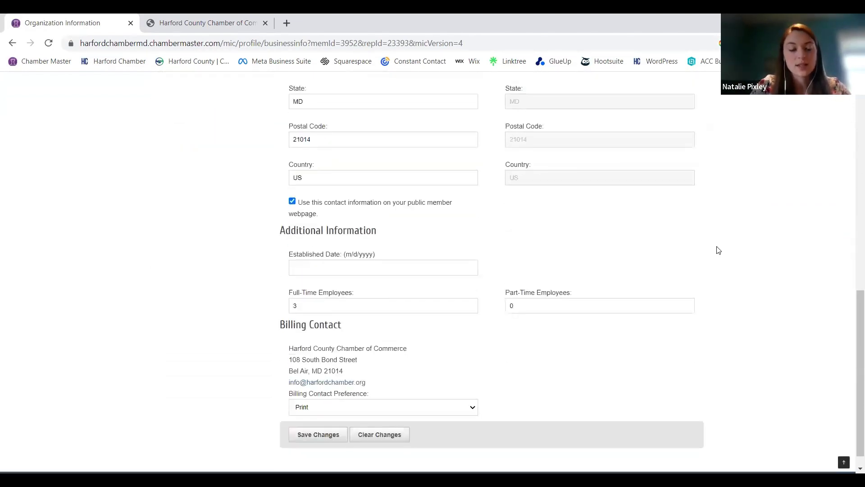
scroll(718, 250, down, 1)
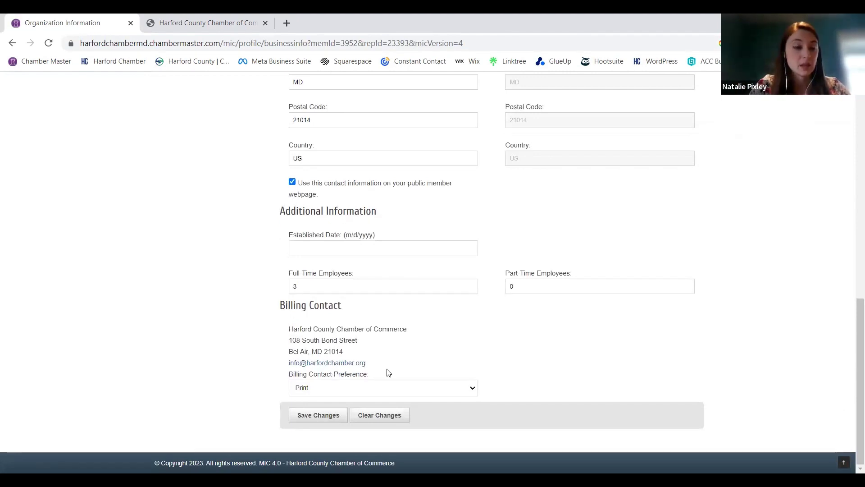
click(386, 388)
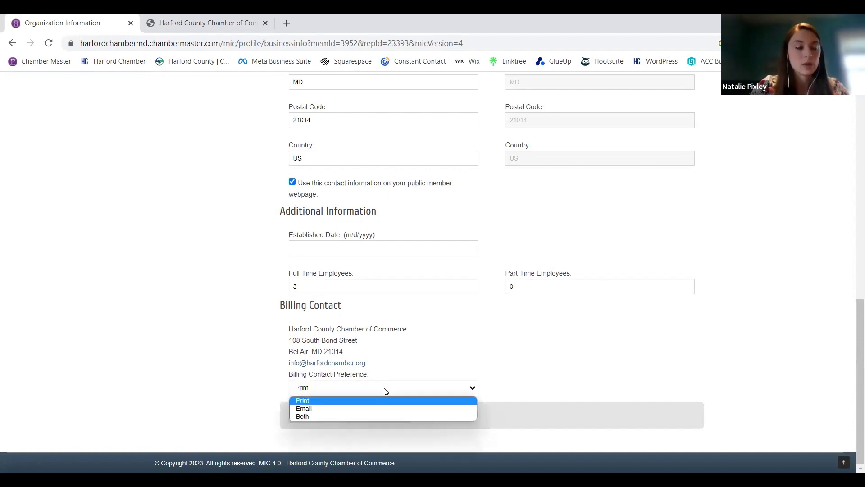
scroll(402, 364, up, 1)
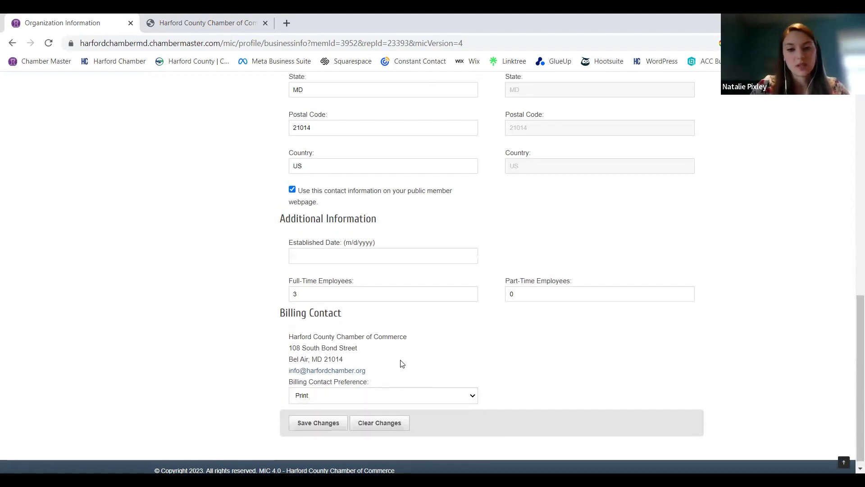
scroll(402, 364, up, 4)
scroll(401, 361, down, 2)
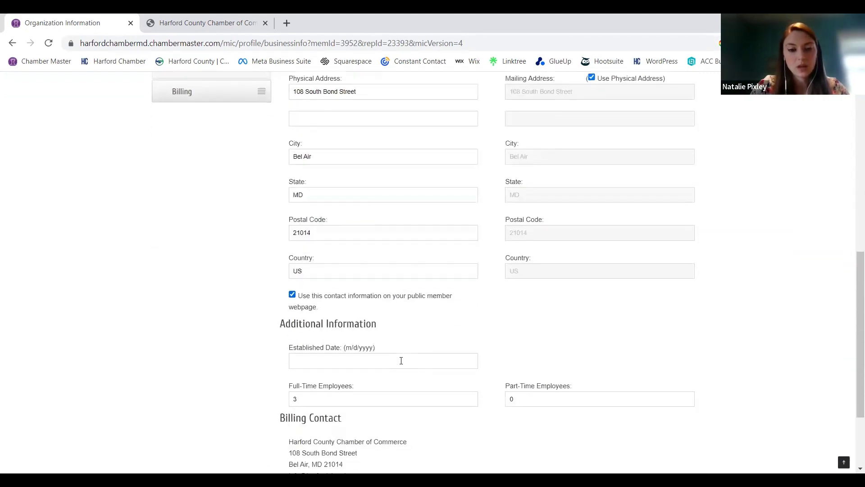
scroll(401, 360, up, 6)
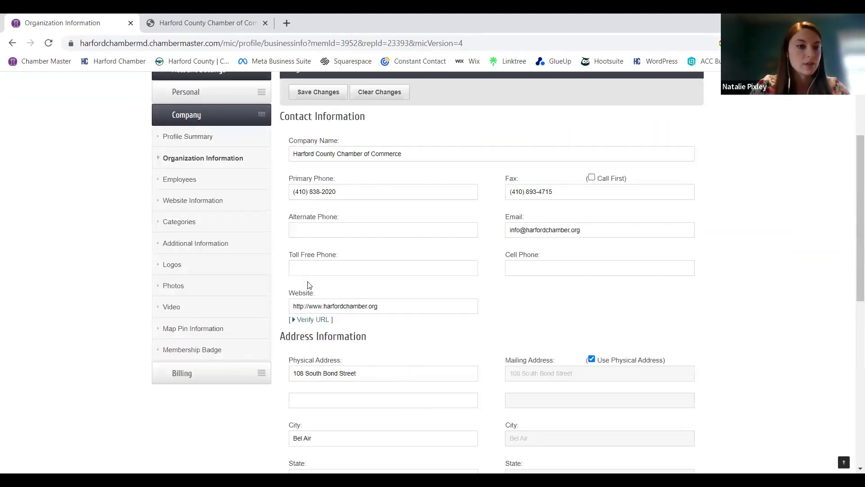
Open the company Employees page, listing 6 reps and no billing representative
click(191, 180)
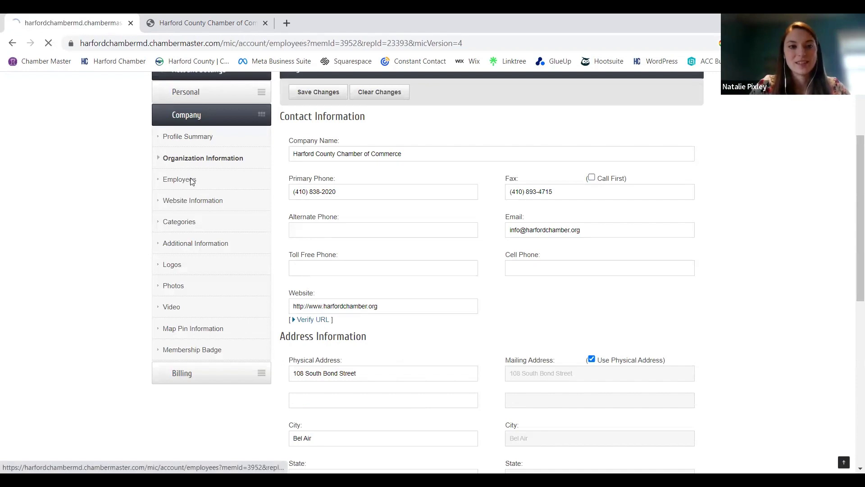
scroll(652, 248, down, 1)
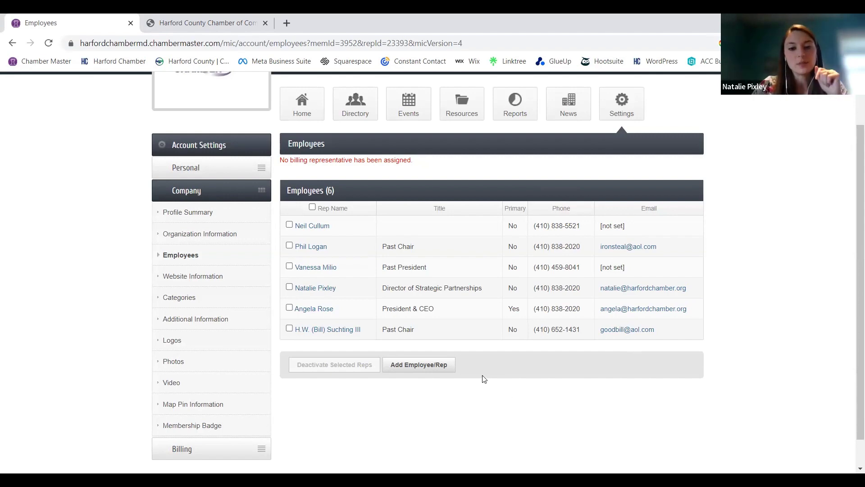
Begin a new Employee/Representative entry, review its prefilled address, fax and email, then cancel it
click(406, 370)
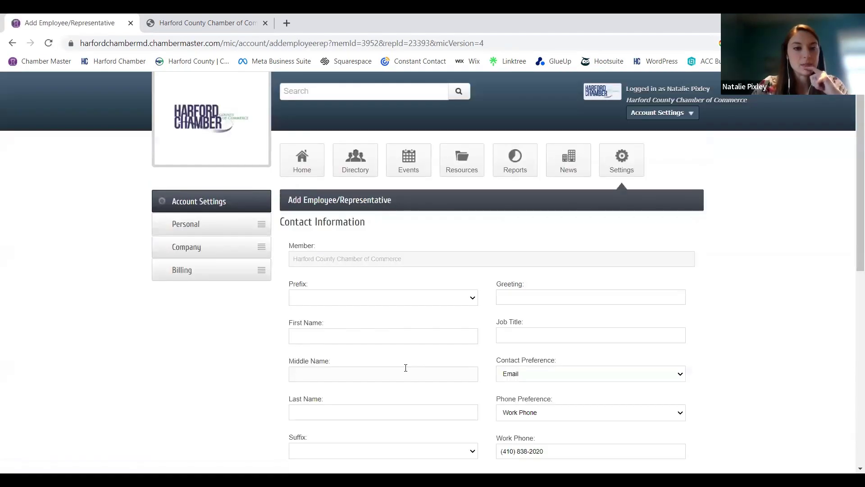
scroll(405, 370, down, 3)
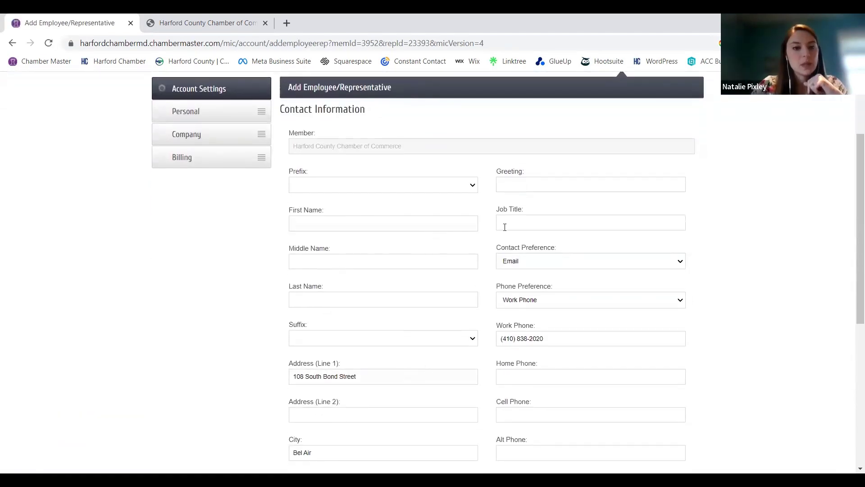
scroll(488, 270, down, 7)
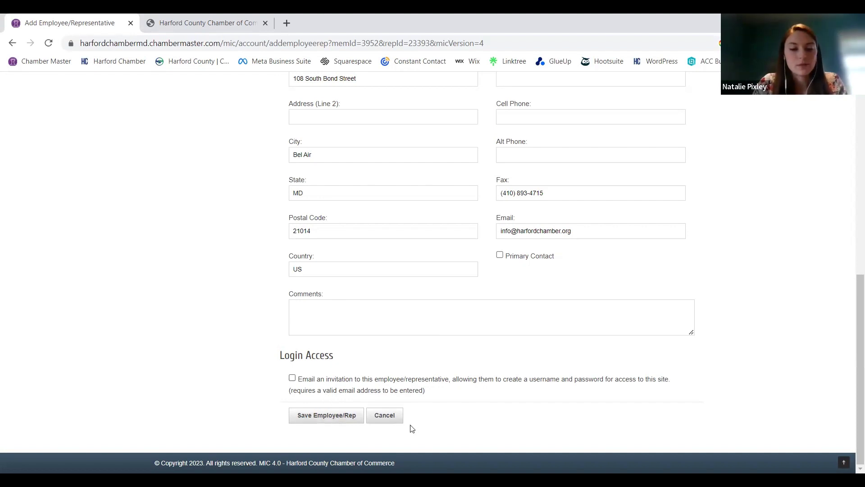
click(390, 419)
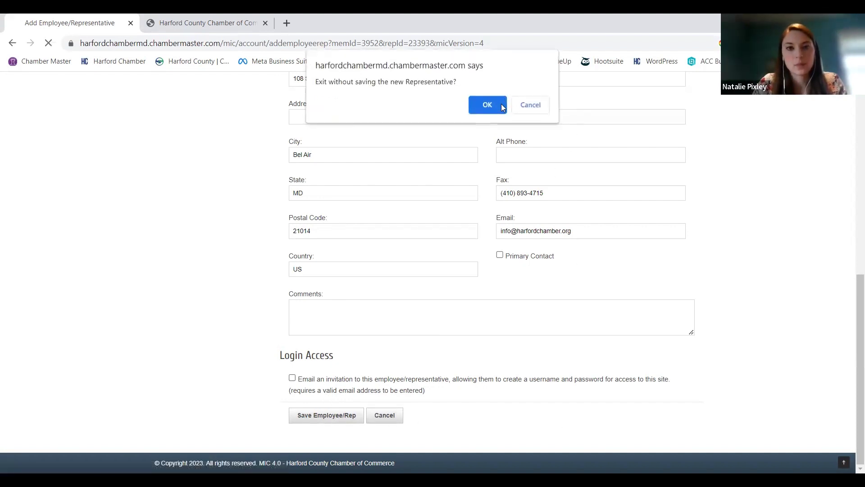
Confirm 'Exit without saving' to discard the new rep and return to the 6-rep Employees list
click(500, 104)
scroll(688, 211, down, 2)
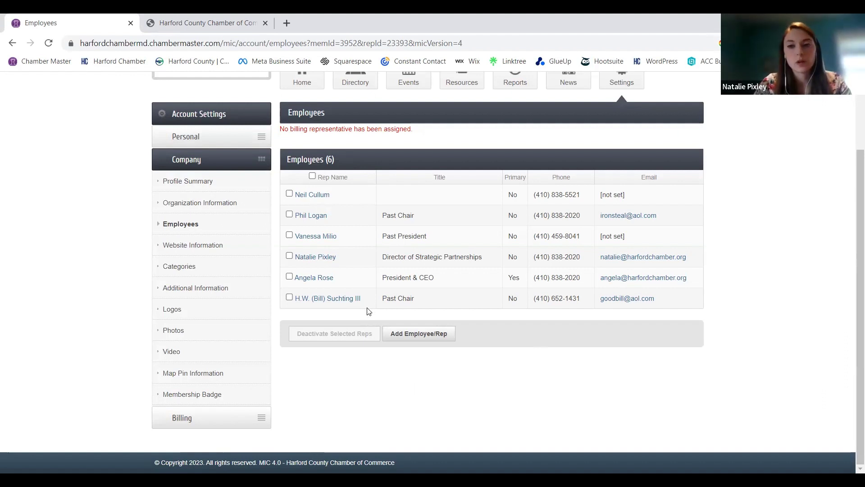
Select the first employee in the Employees table for deactivation
click(290, 193)
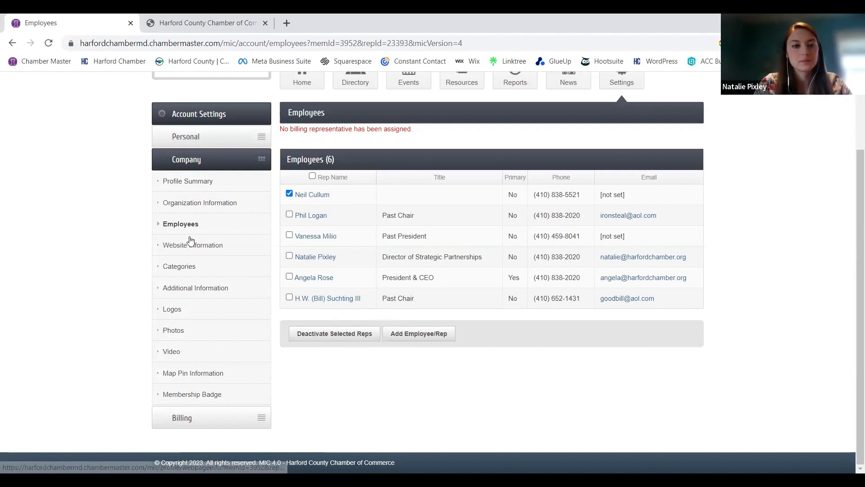
click(192, 251)
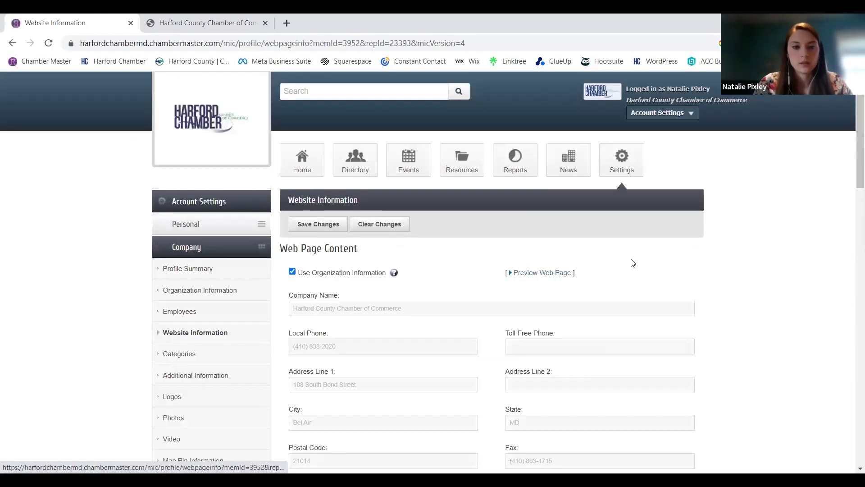
scroll(644, 260, down, 5)
scroll(646, 261, down, 4)
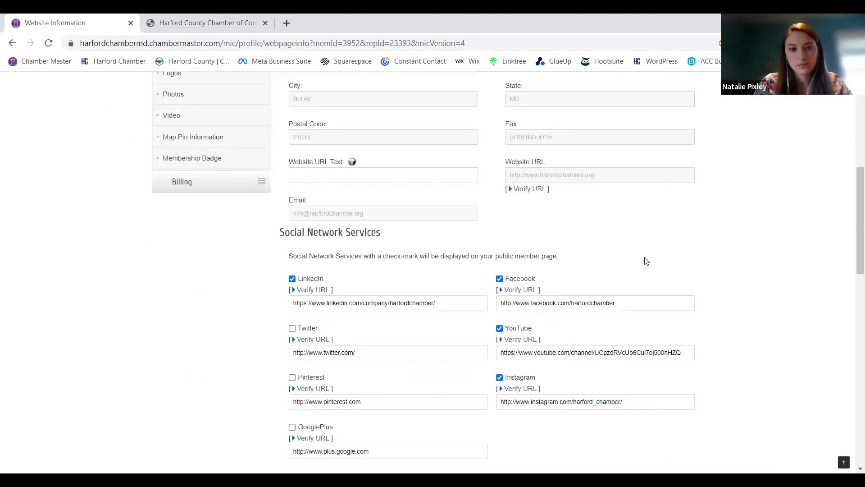
scroll(646, 261, up, 3)
scroll(646, 260, up, 2)
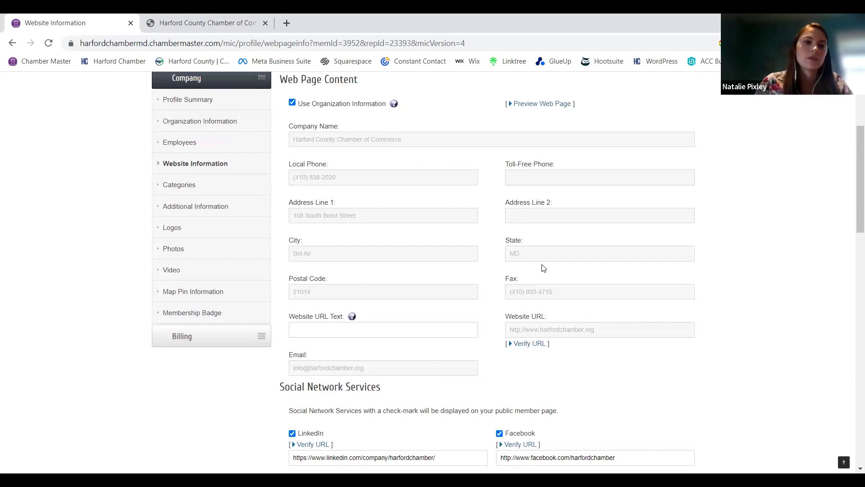
scroll(481, 230, down, 1)
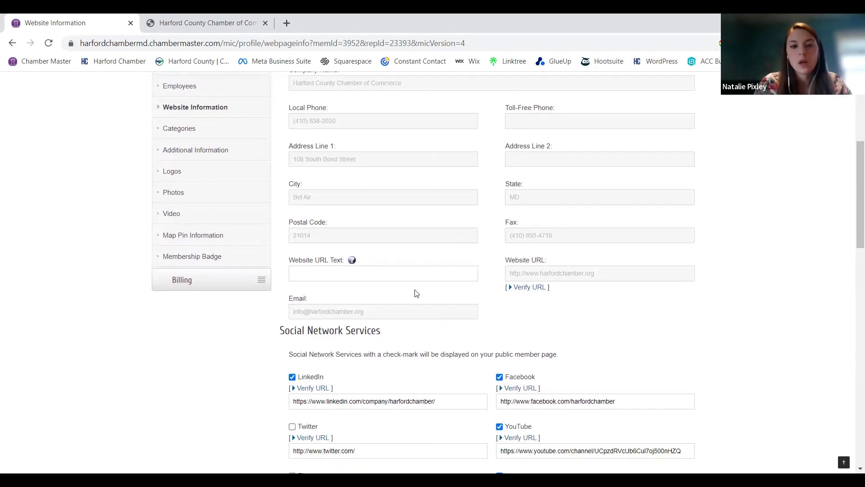
scroll(460, 284, down, 1)
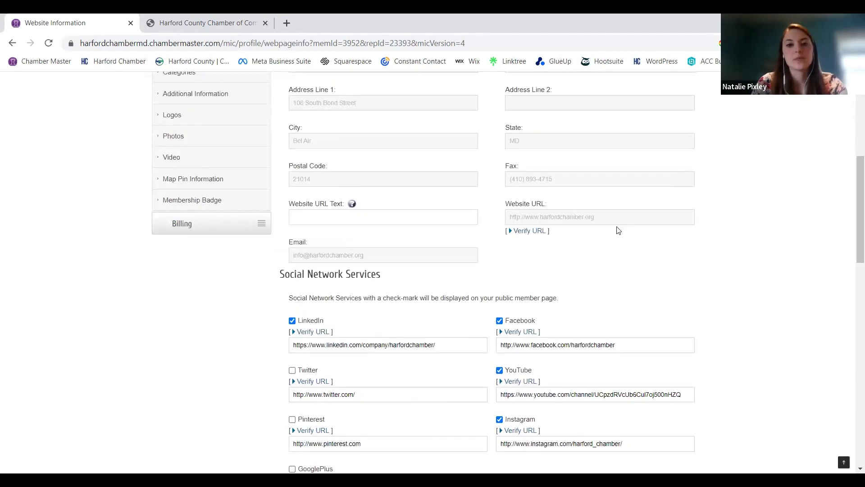
scroll(588, 225, up, 2)
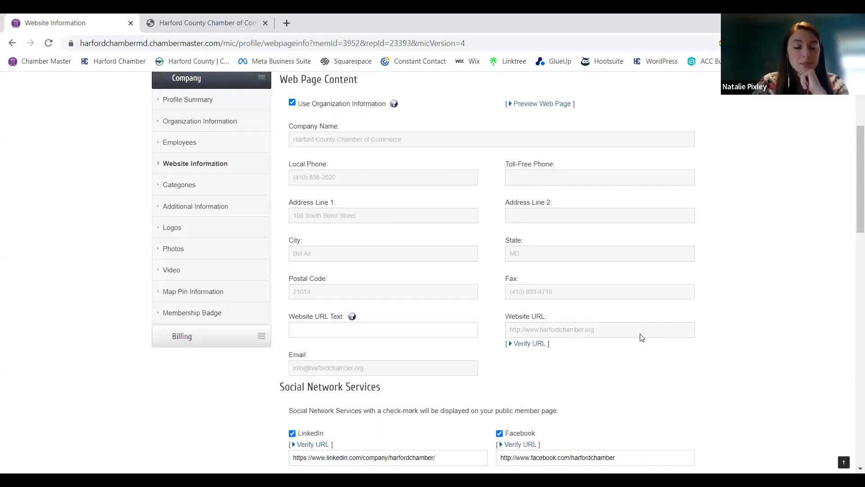
click(171, 23)
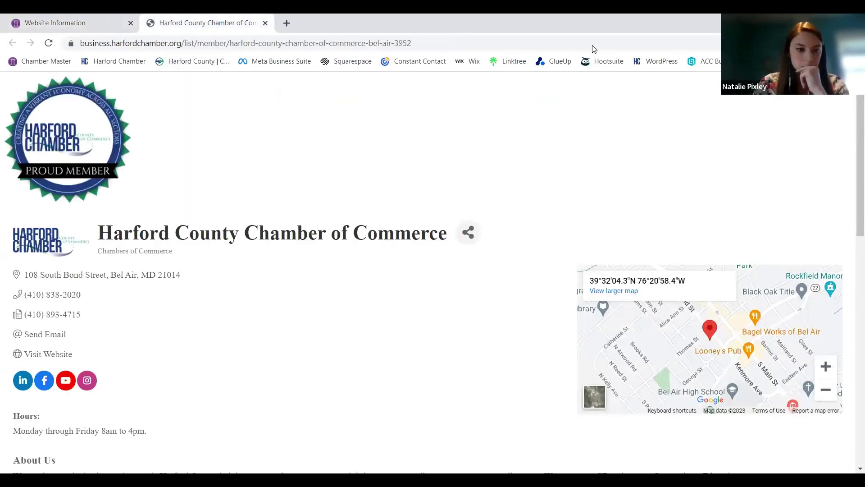
scroll(74, 246, down, 2)
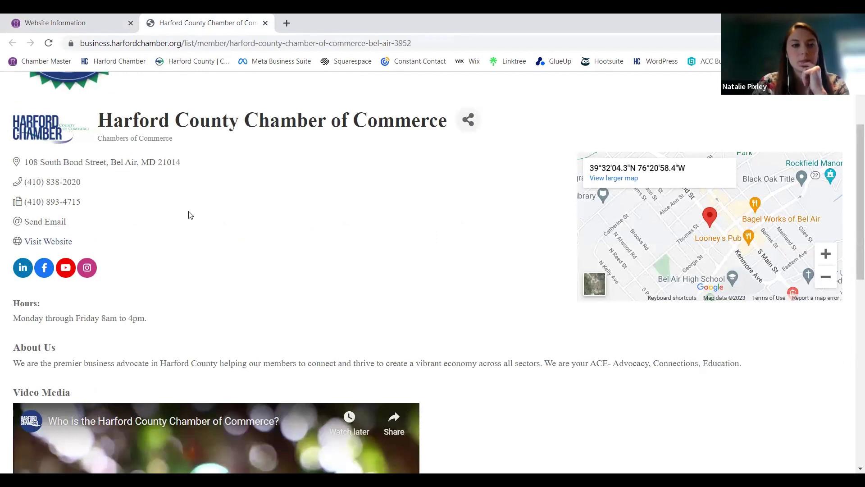
click(23, 17)
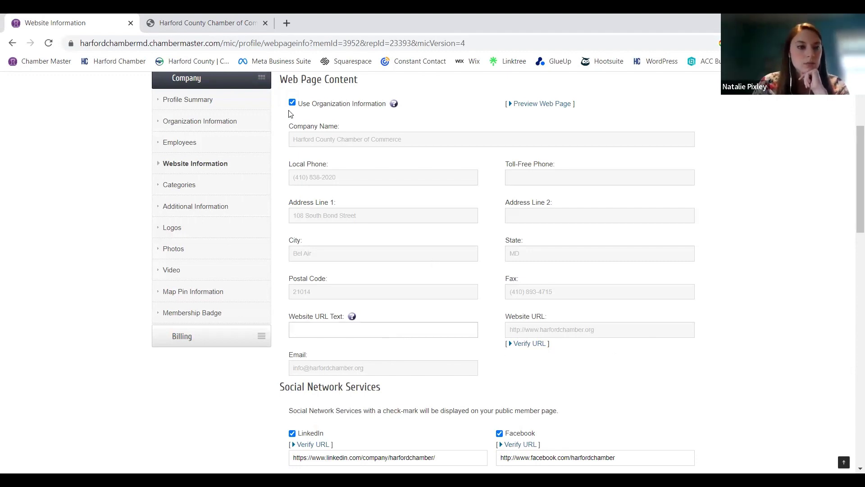
key(ctrl+Tab)
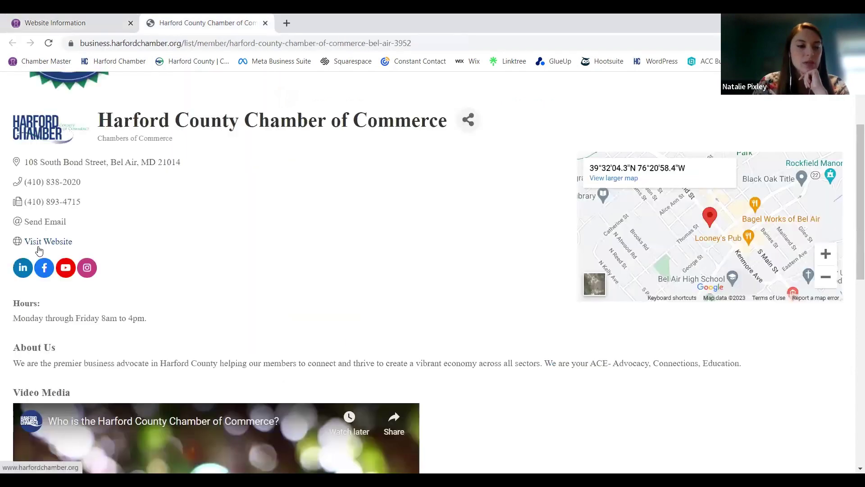
click(61, 20)
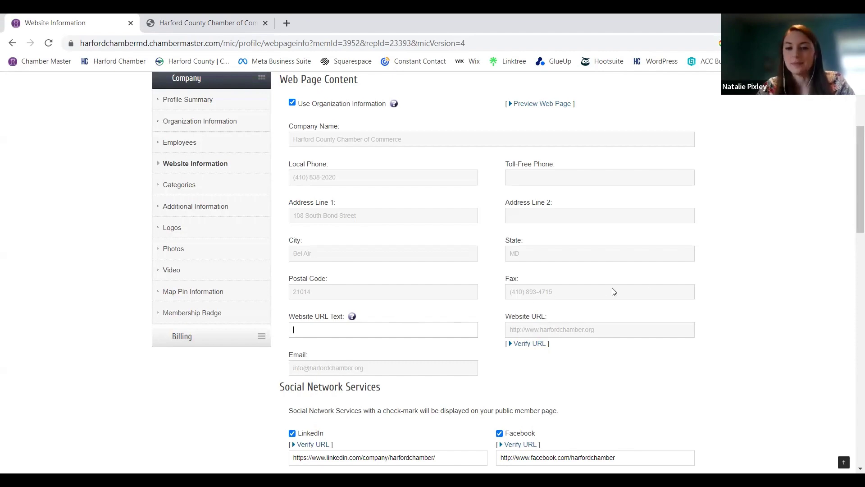
Compare the form's Social Network Services and Web Description with the public Harford Chamber listing's About Us text
scroll(612, 290, down, 1)
scroll(741, 279, down, 5)
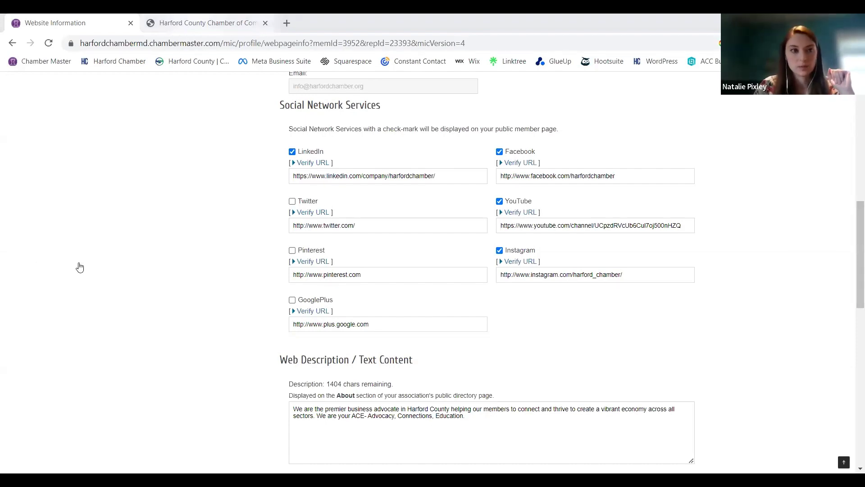
key(ctrl+Tab)
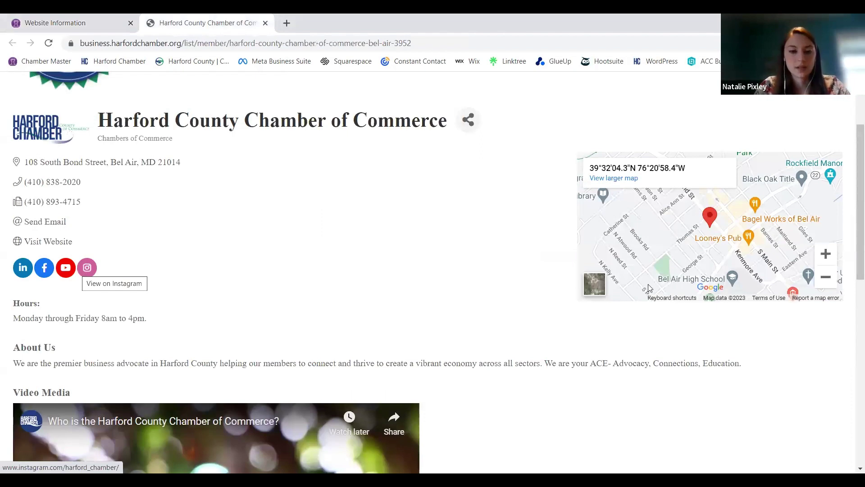
key(ctrl+Tab)
scroll(648, 284, down, 2)
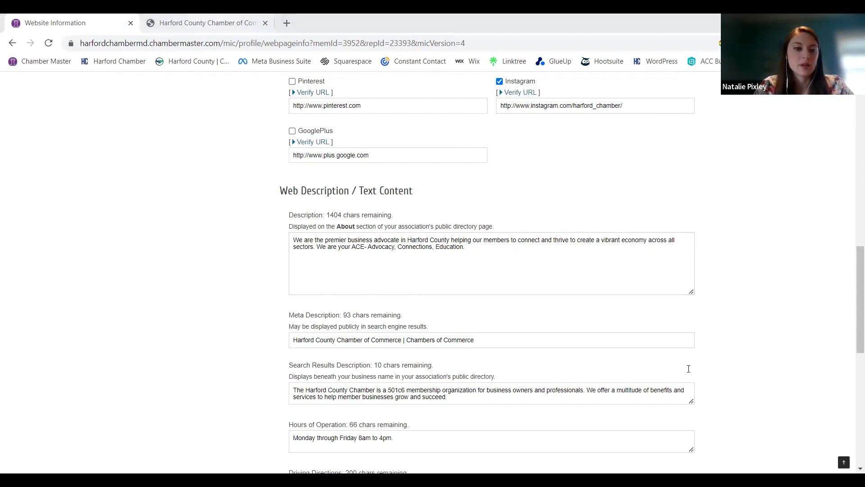
key(ctrl+Tab)
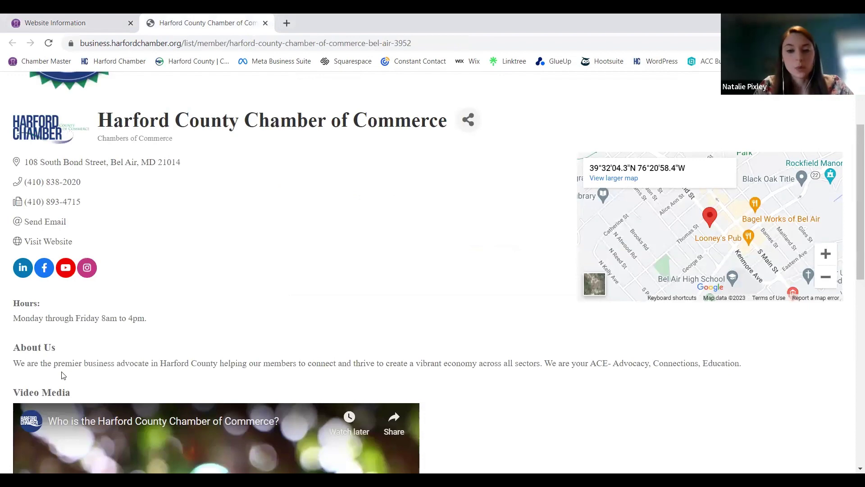
Back on Website Information, look through the Web Description and Text Content fields
click(93, 20)
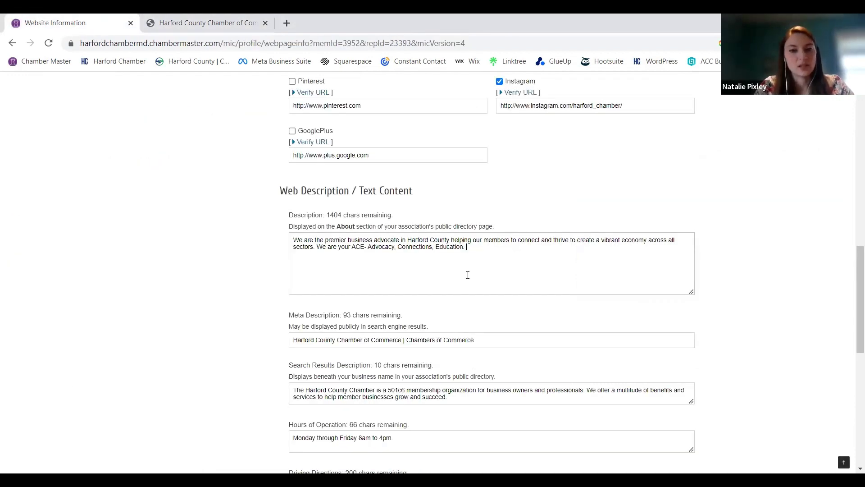
scroll(468, 274, down, 1)
scroll(525, 246, down, 1)
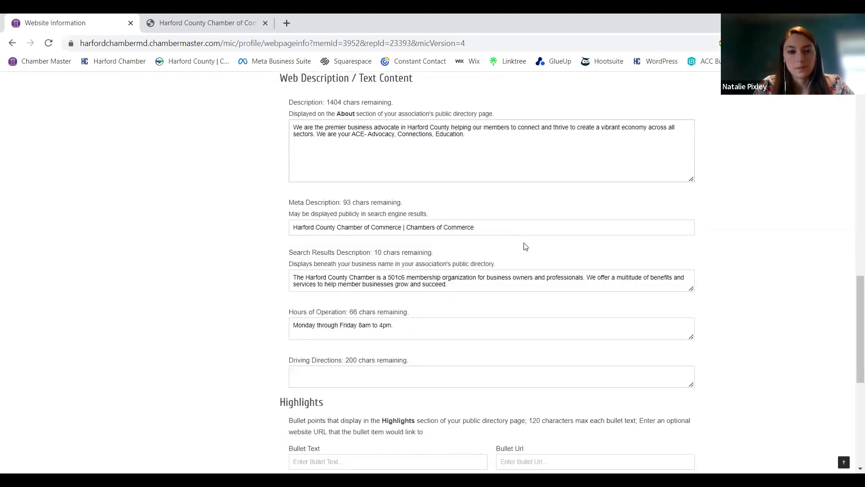
scroll(496, 246, down, 1)
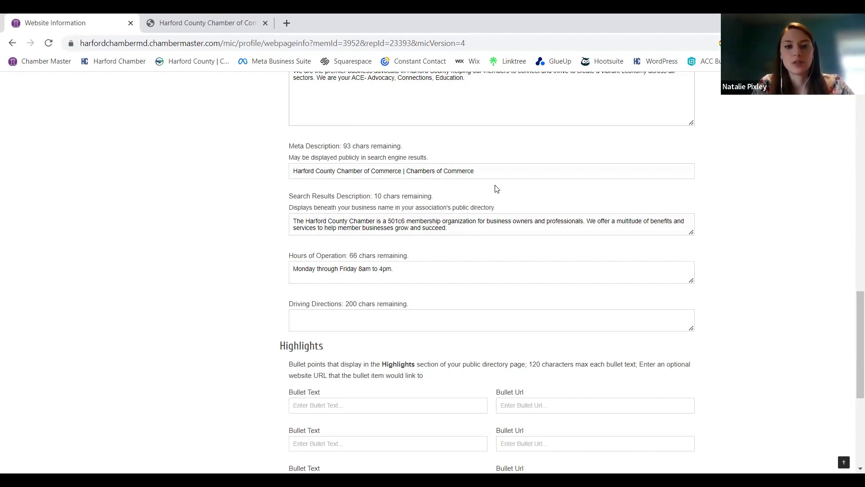
scroll(495, 188, up, 1)
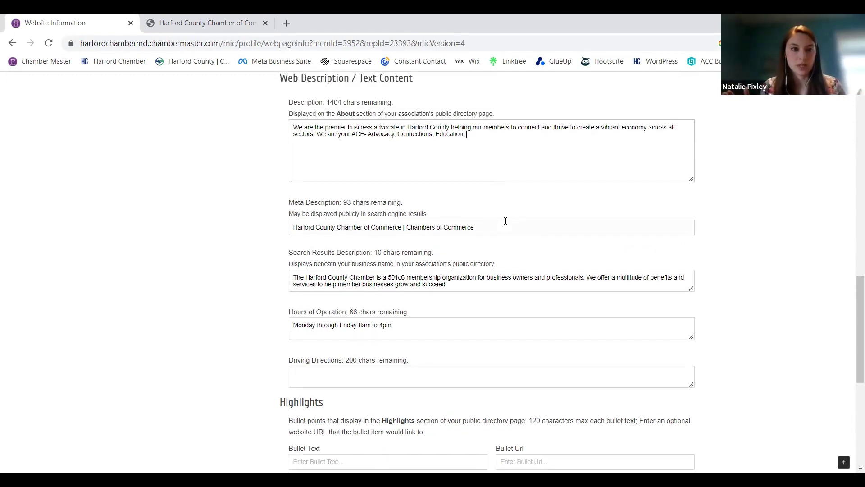
scroll(496, 214, down, 1)
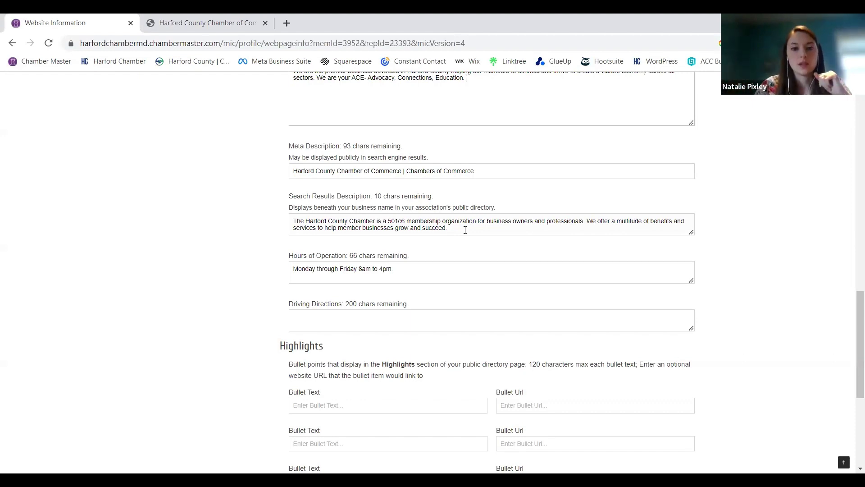
Highlight the Search Results Description text, then review the Monday–Friday 8am–4pm hours
drag(465, 230, 297, 216)
click(467, 233)
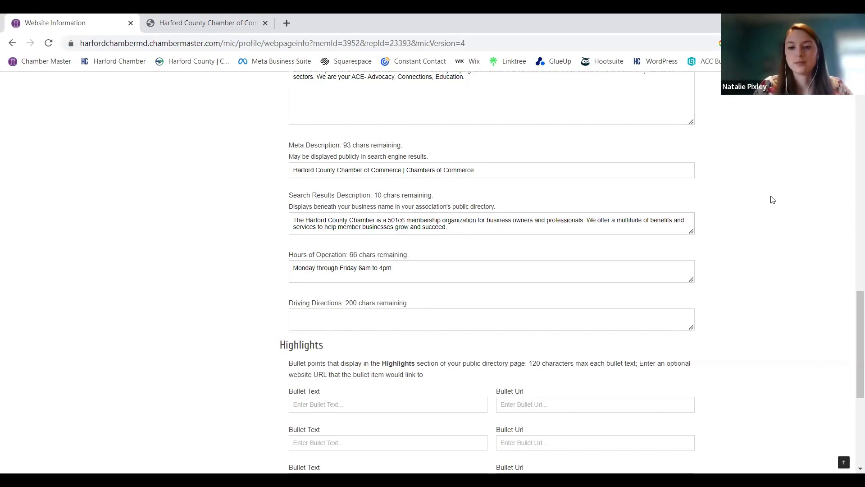
scroll(772, 199, down, 1)
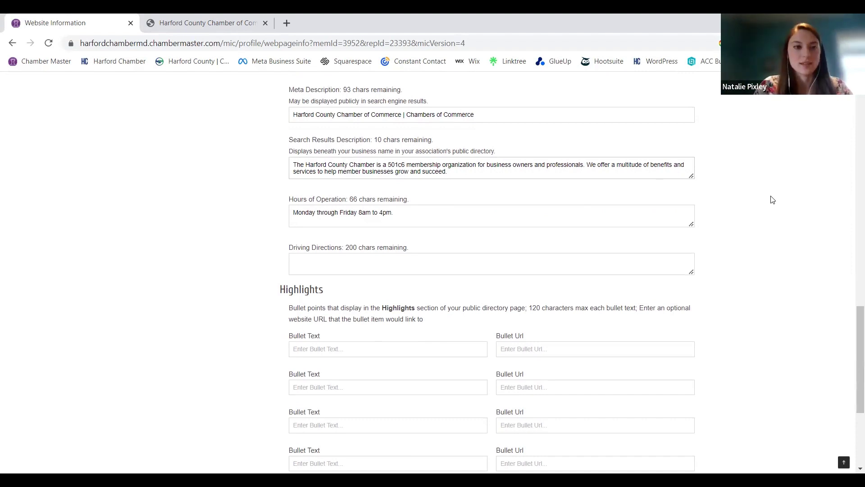
scroll(749, 195, down, 1)
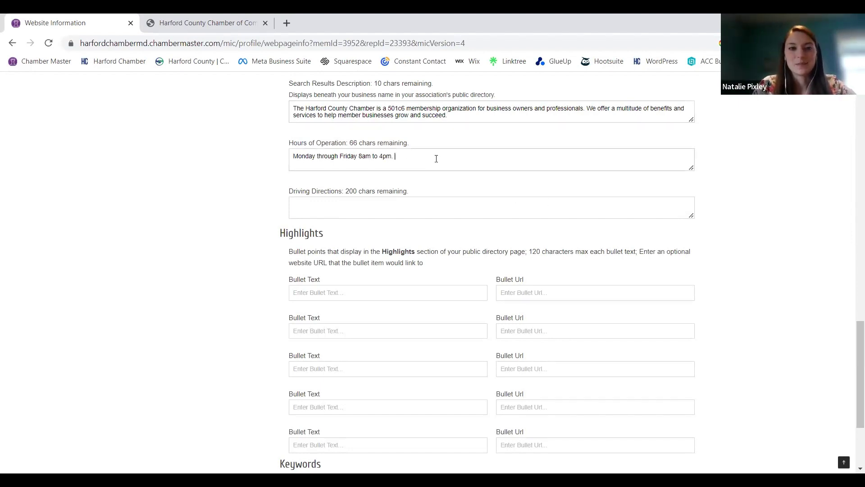
click(418, 156)
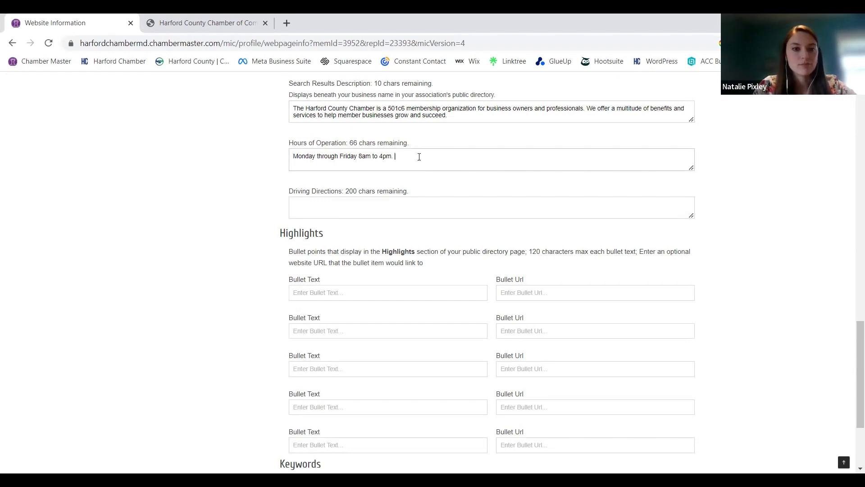
scroll(409, 206, down, 1)
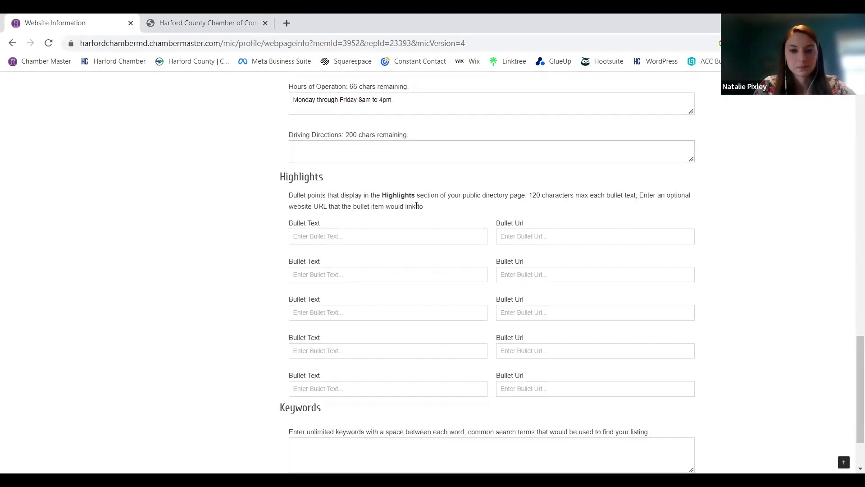
scroll(416, 206, down, 1)
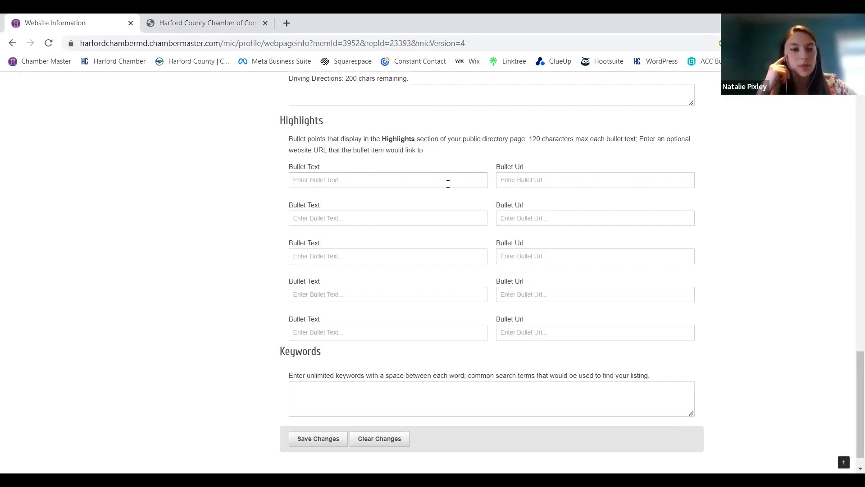
click(448, 184)
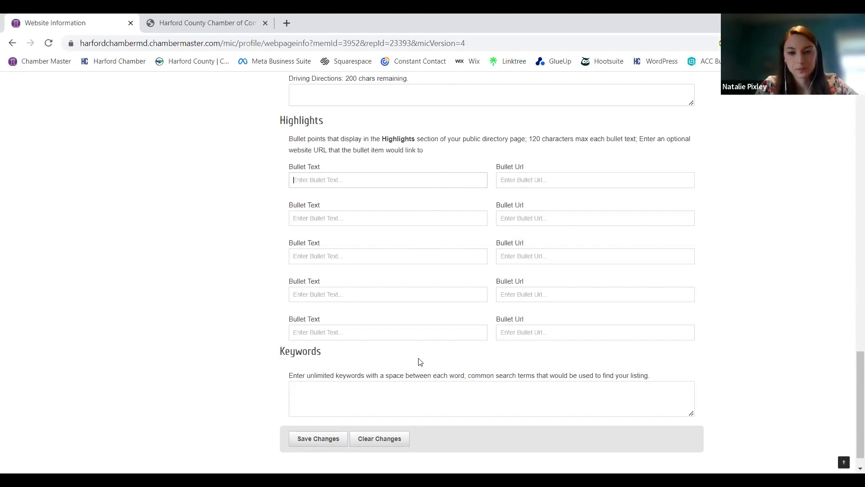
scroll(419, 358, down, 1)
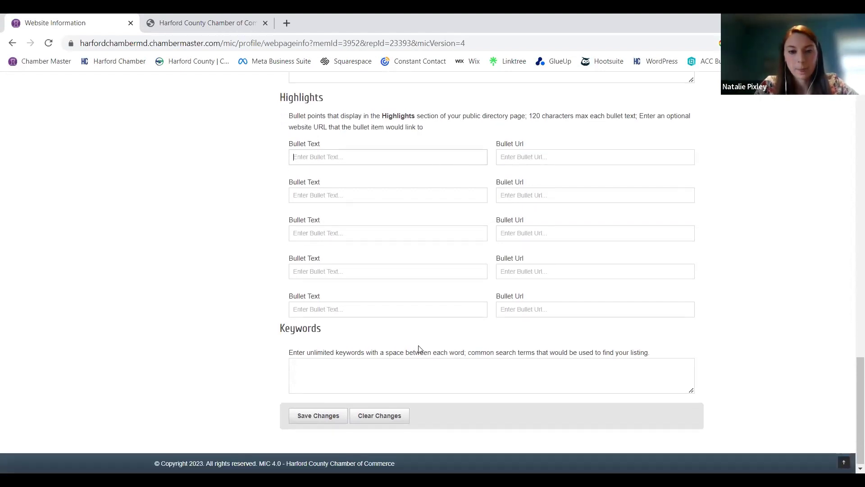
click(515, 377)
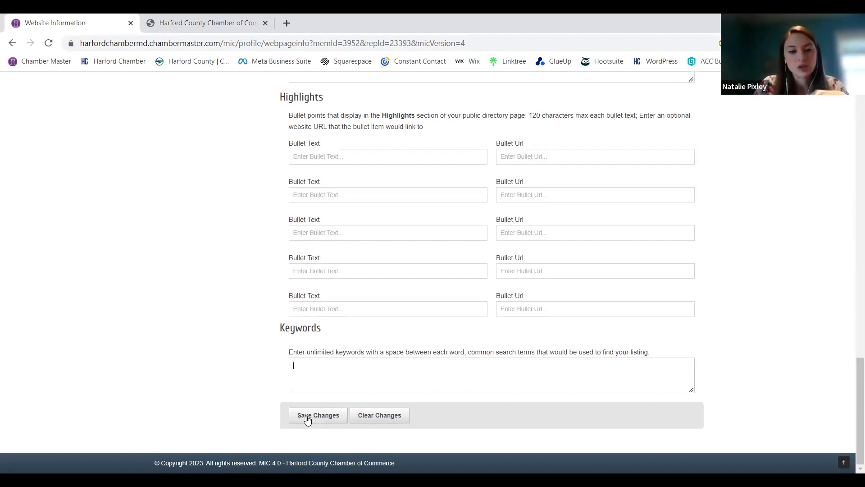
Leave Website Information, whose web content uses organization information, for the company's Categories page
scroll(433, 394, up, 15)
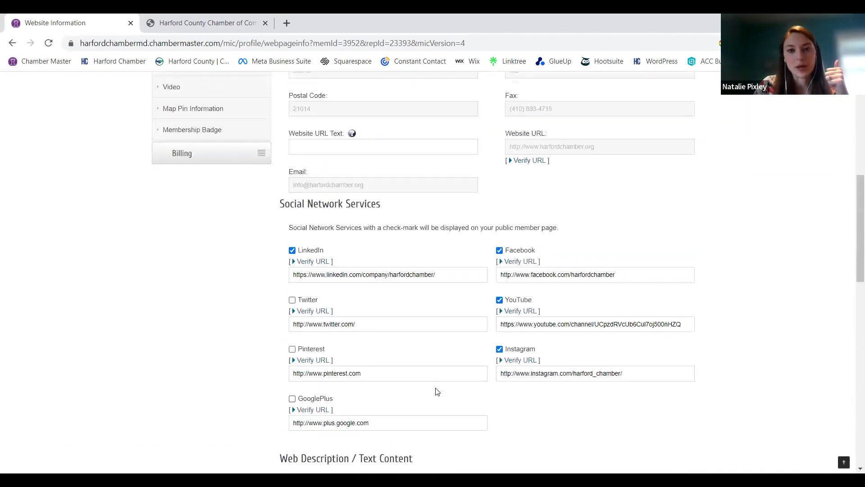
scroll(436, 391, up, 3)
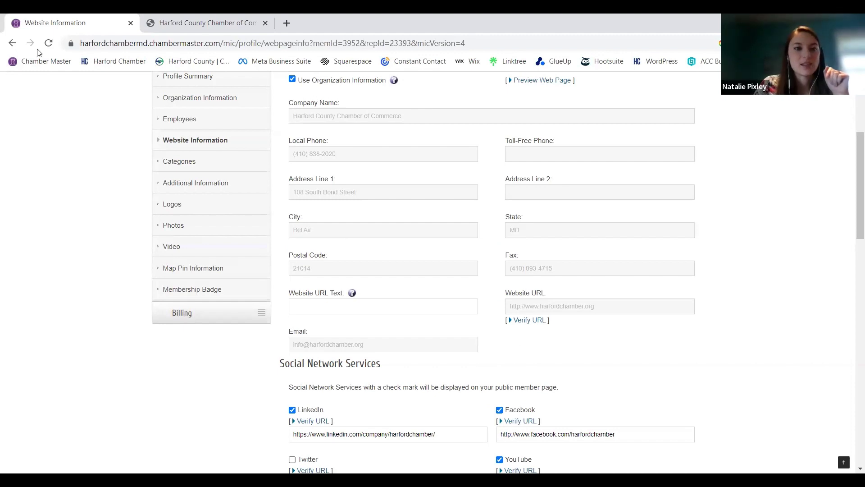
scroll(198, 221, up, 1)
click(199, 225)
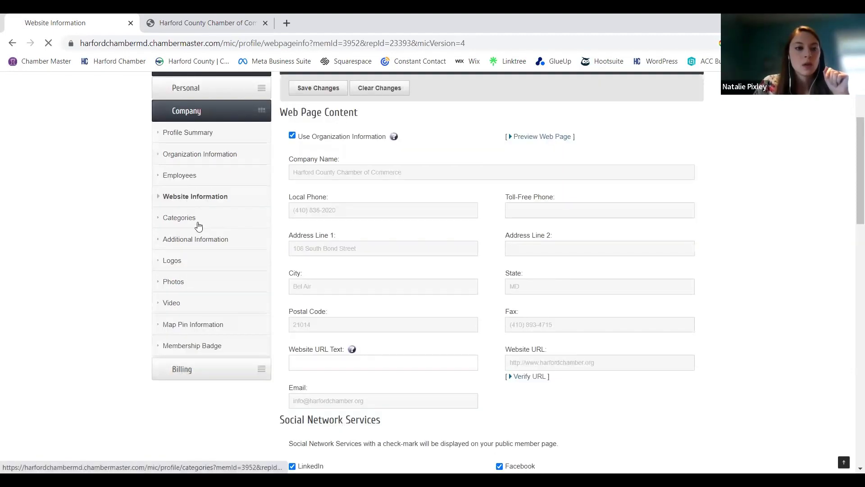
Review Current Categories with Chambers of Commerce as primary, then go to Additional Information
scroll(605, 283, down, 1)
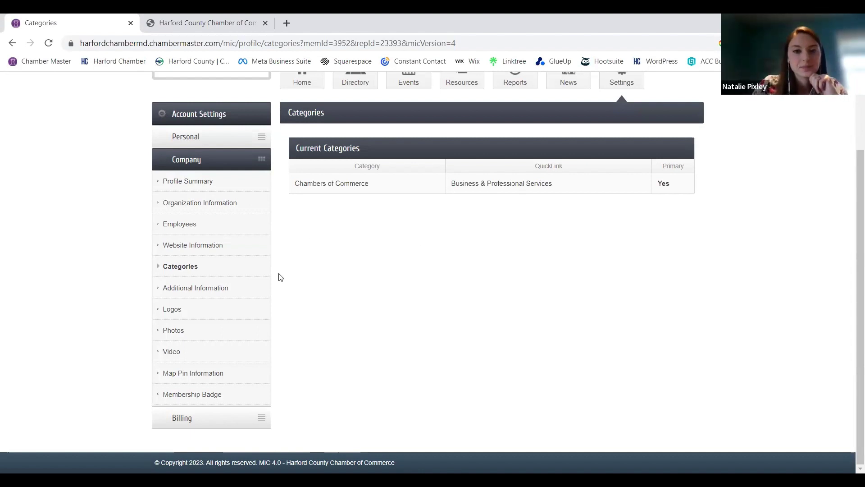
click(212, 289)
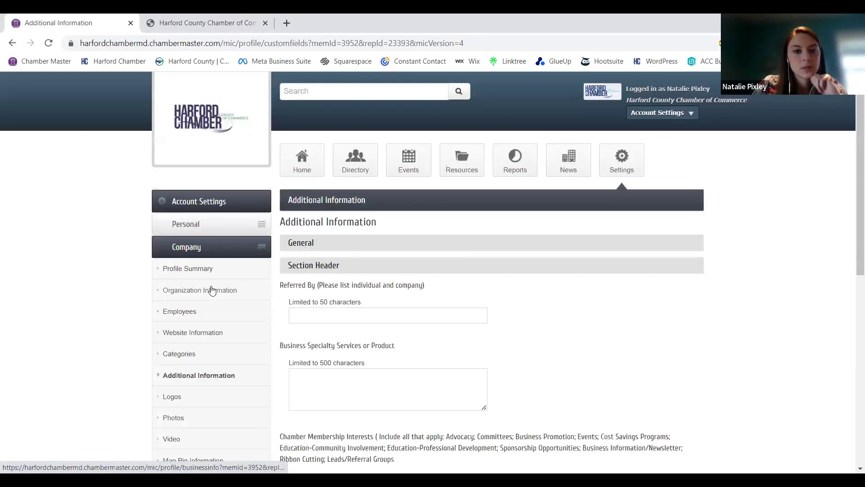
Look over the Additional Information fields, including Referred By, Business Specialty and Business Anniversary, leaving them blank
scroll(654, 299, down, 3)
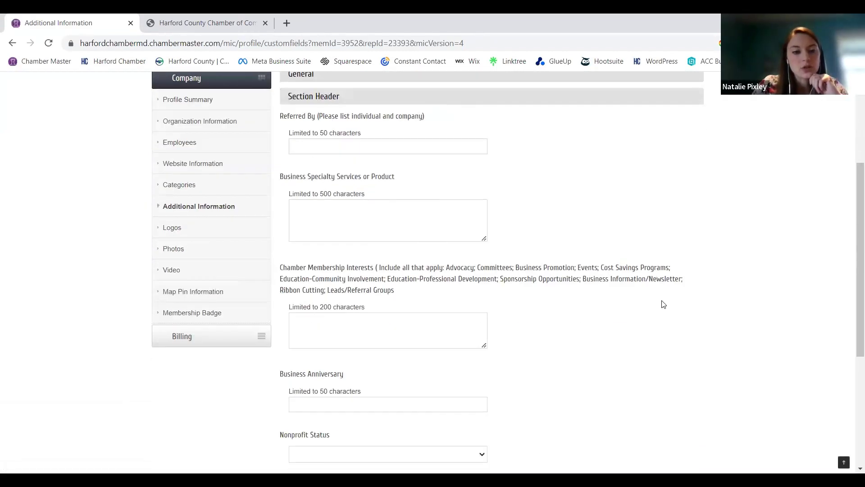
scroll(663, 304, down, 3)
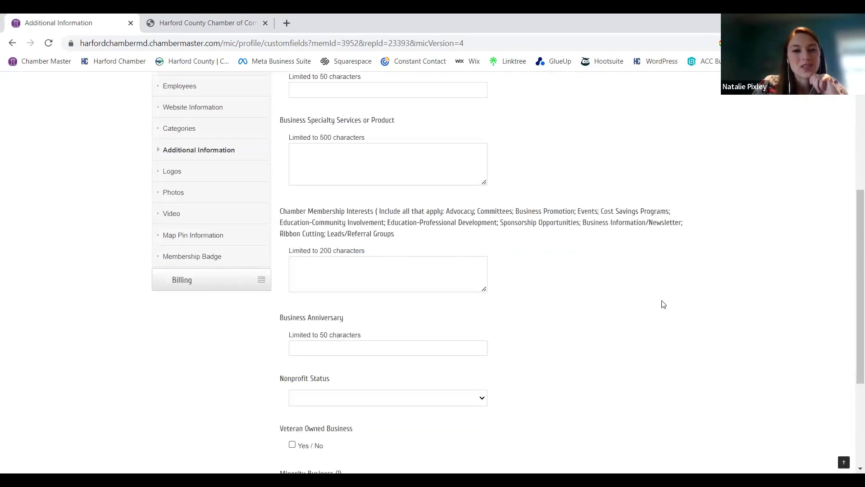
scroll(663, 304, down, 2)
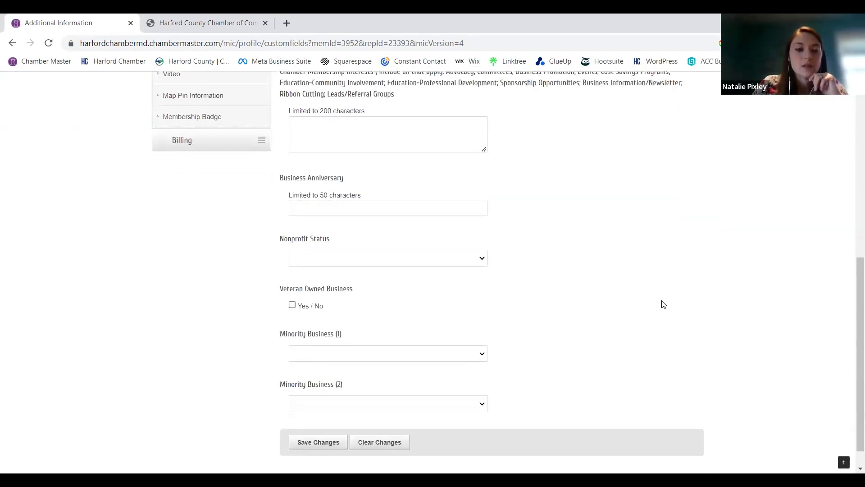
scroll(663, 304, up, 3)
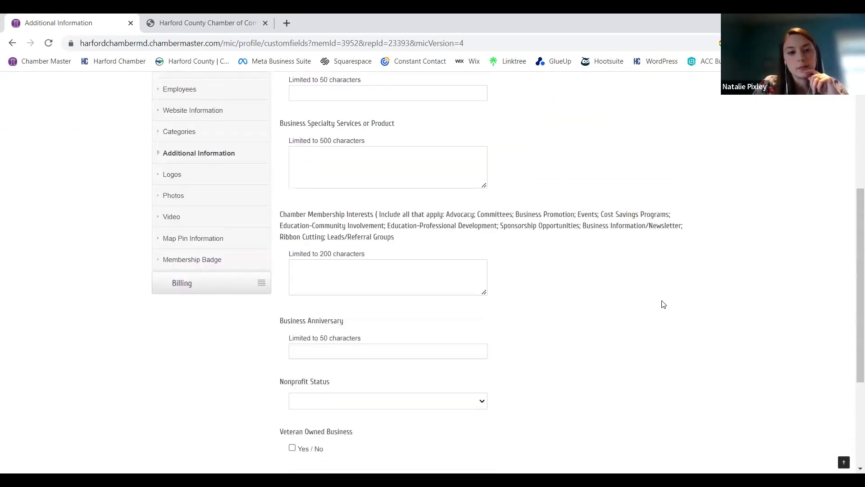
scroll(663, 304, up, 1)
scroll(663, 304, up, 1)
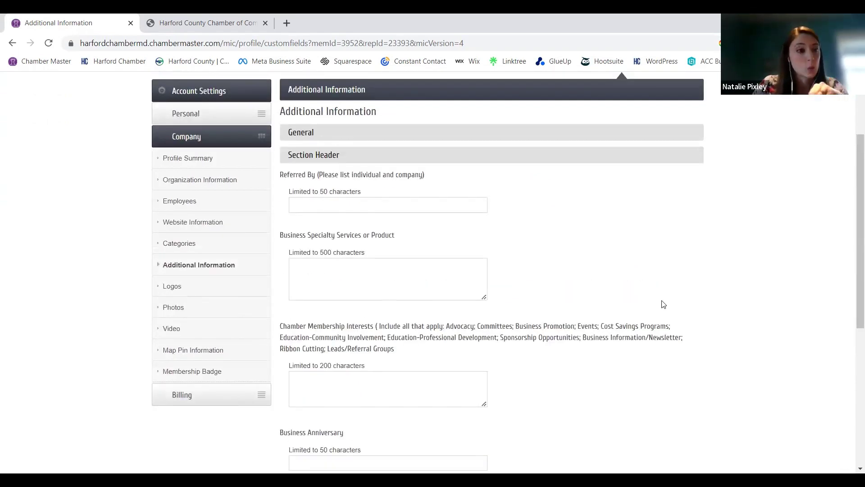
scroll(663, 304, down, 3)
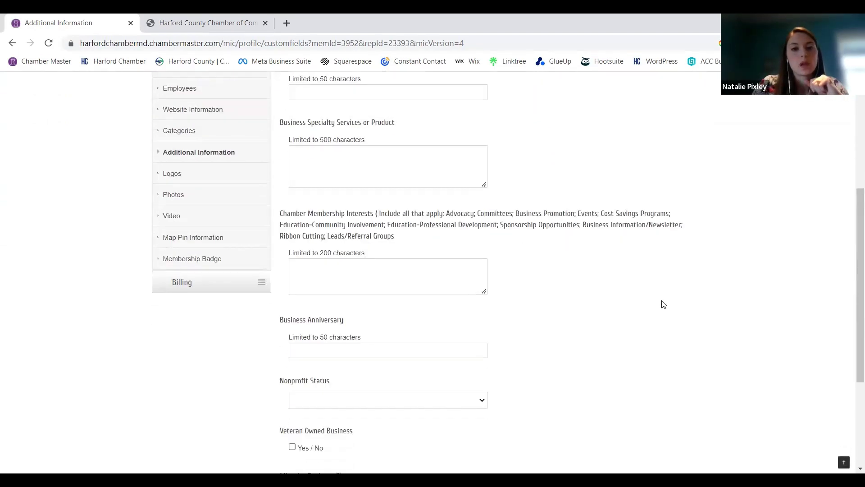
scroll(663, 305, down, 1)
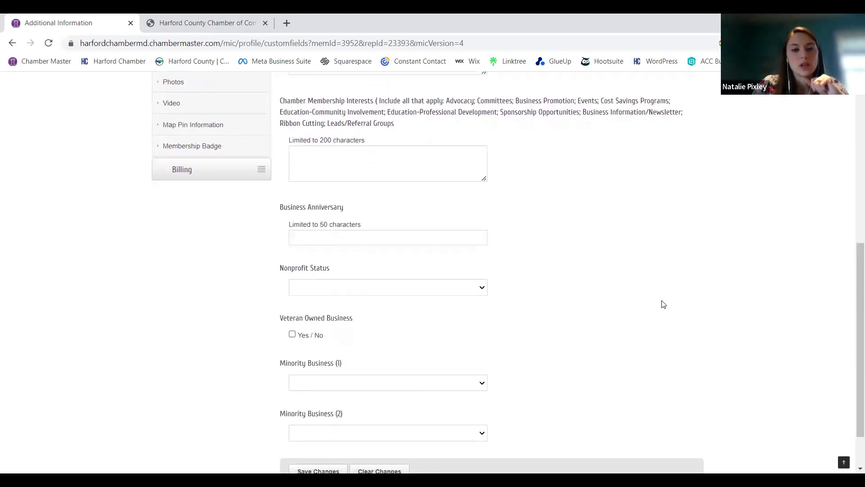
scroll(663, 304, down, 1)
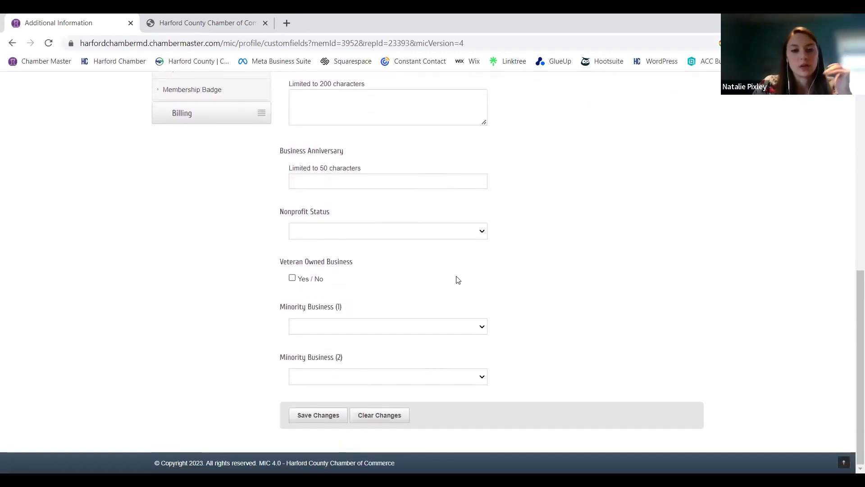
scroll(569, 275, up, 5)
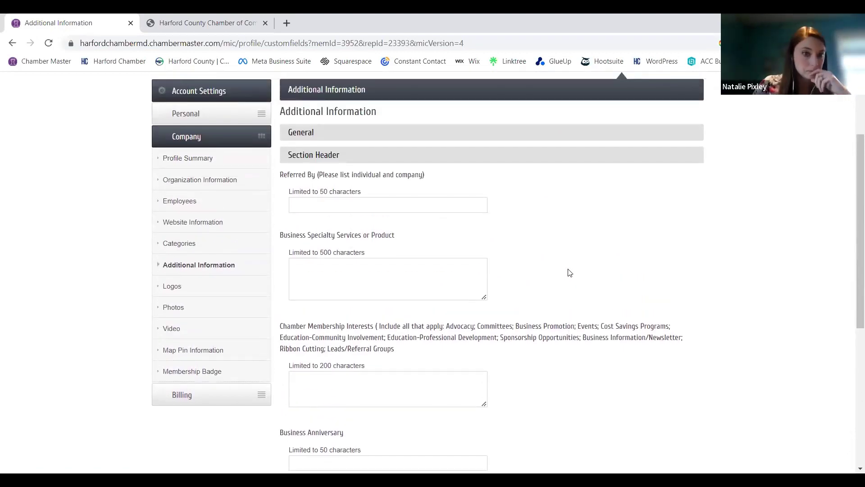
View the Nonprofit Status choices and close the list without selecting one
scroll(570, 272, down, 1)
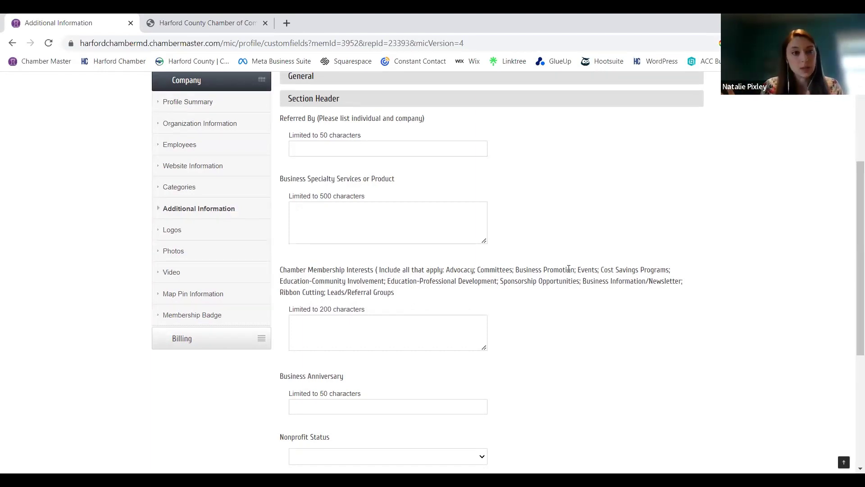
scroll(574, 256, down, 2)
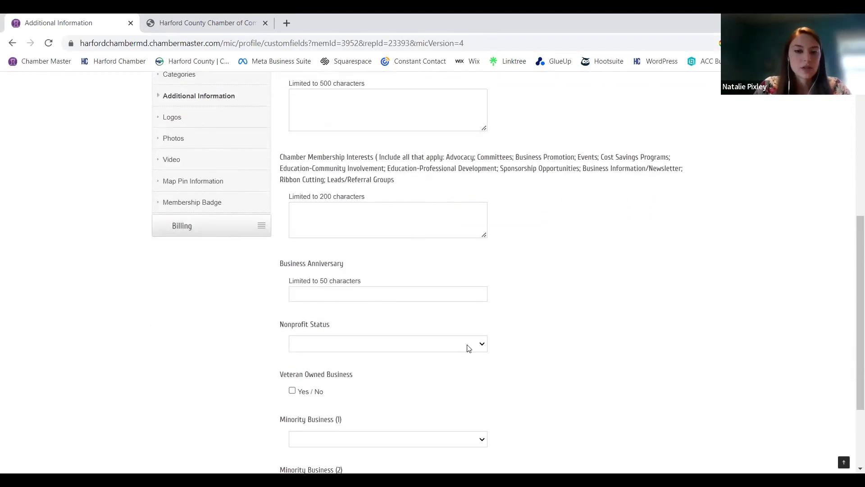
click(469, 348)
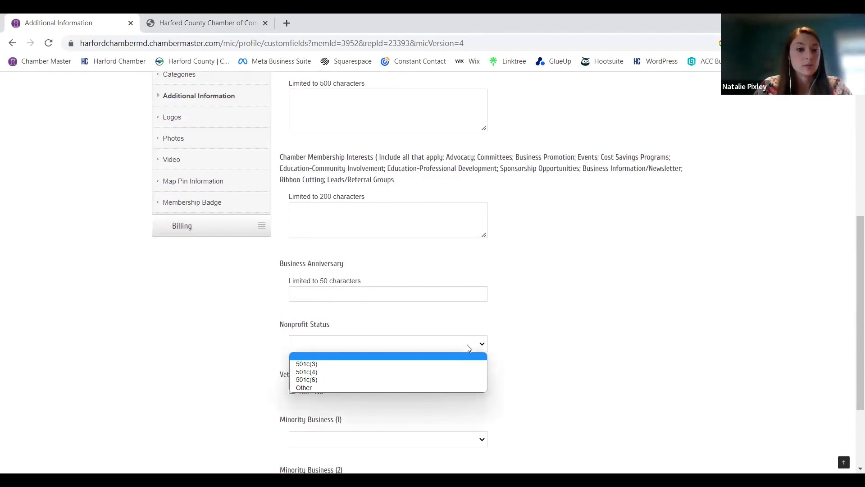
click(466, 345)
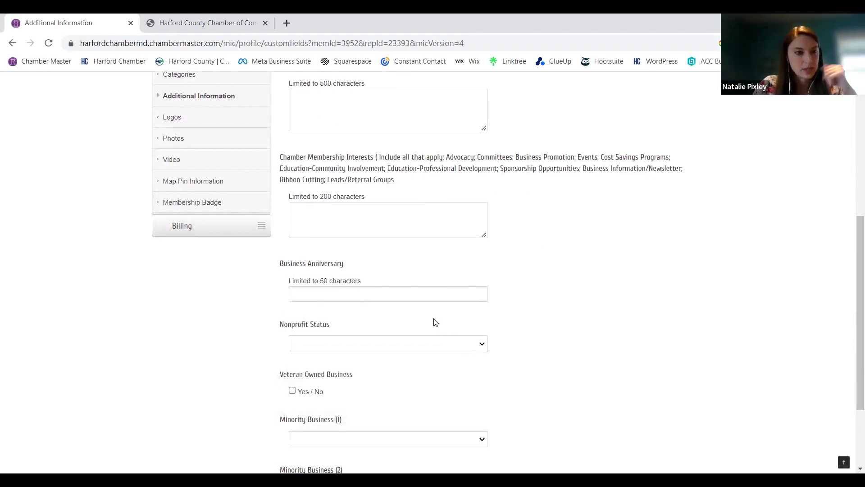
scroll(518, 291, up, 3)
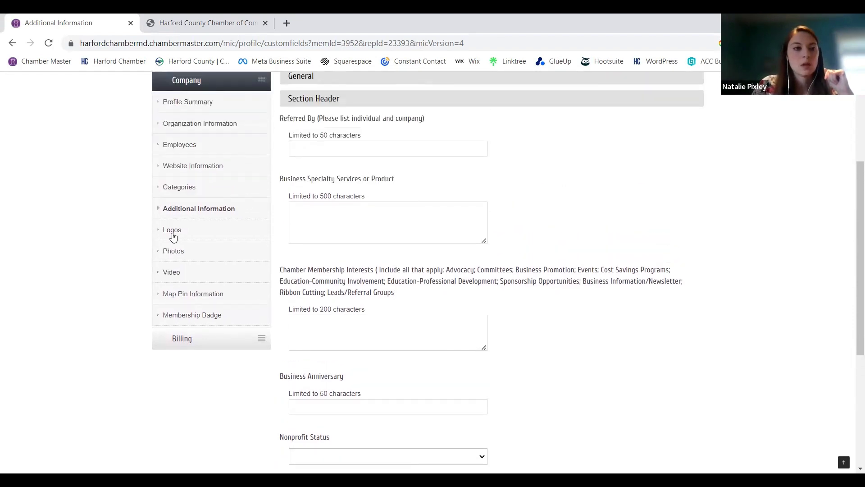
Open the Logos page and view the Proud Member header and Harford Chamber member logo
click(172, 231)
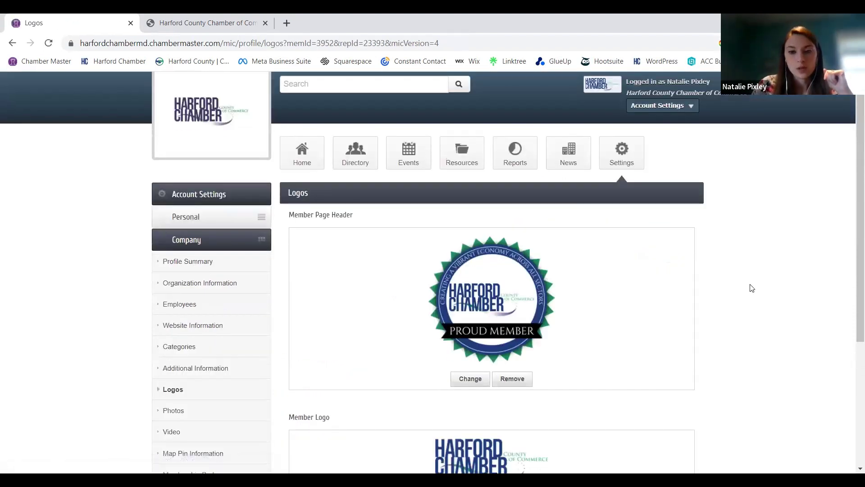
scroll(752, 288, down, 2)
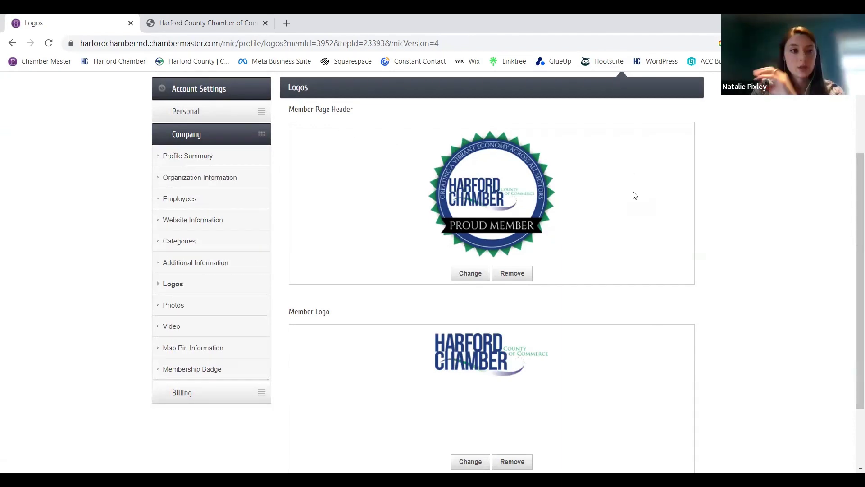
scroll(634, 194, down, 2)
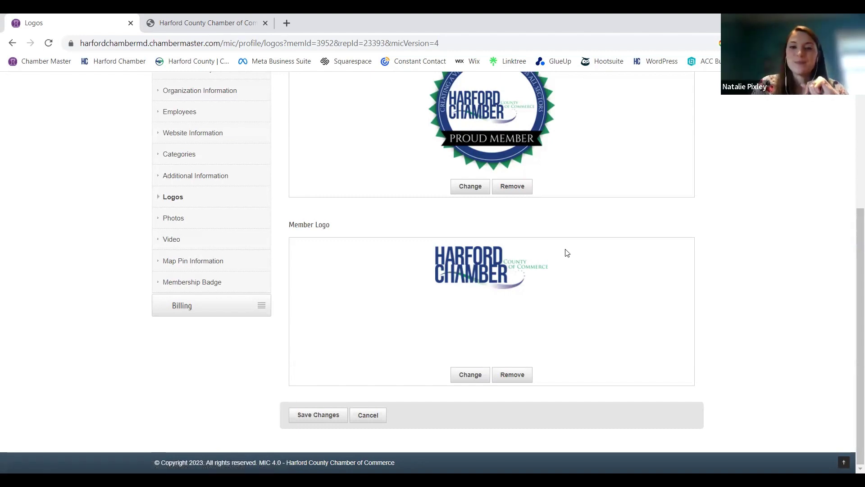
scroll(566, 255, up, 1)
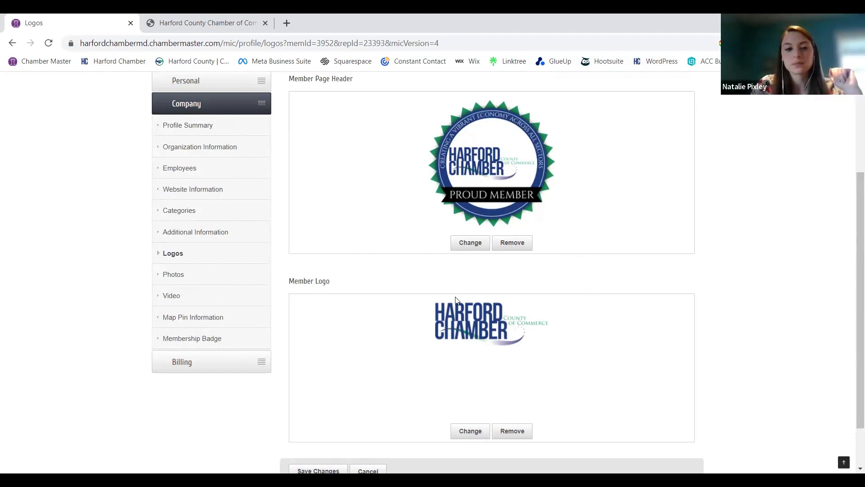
Open the company Photos gallery and browse the Did You Know, CONECT and VentureAccess images
click(184, 280)
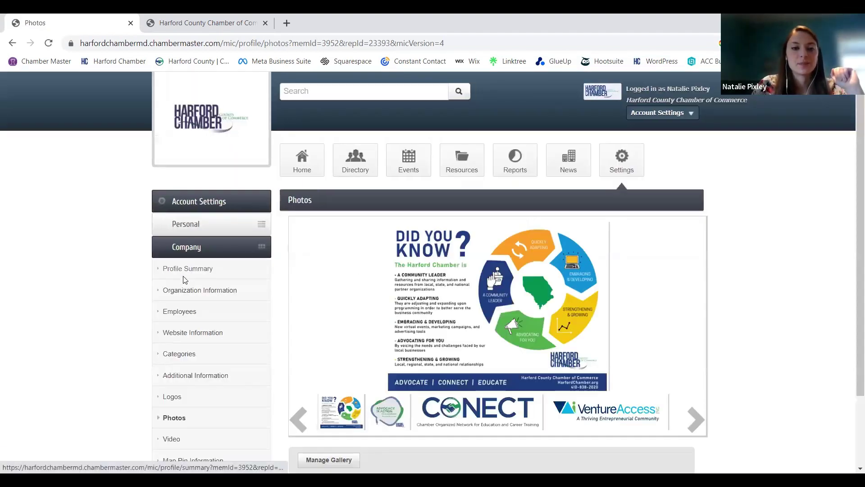
scroll(783, 292, down, 2)
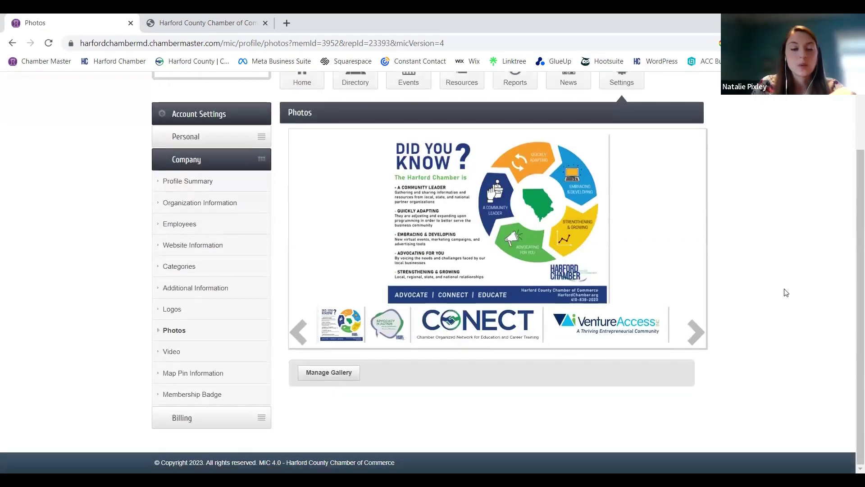
scroll(784, 292, up, 2)
scroll(783, 292, up, 1)
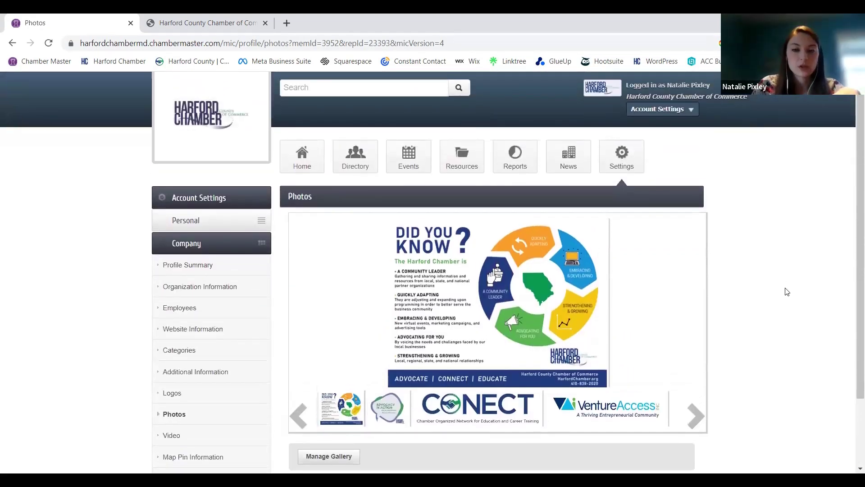
scroll(784, 291, down, 1)
Edit the gallery, keep the VentureAccess photo after marking it for deletion, and save the gallery
click(336, 405)
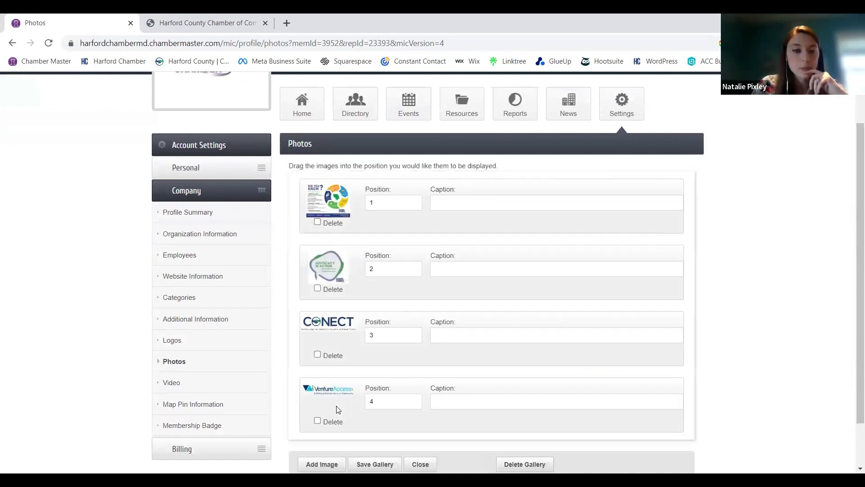
scroll(684, 259, down, 2)
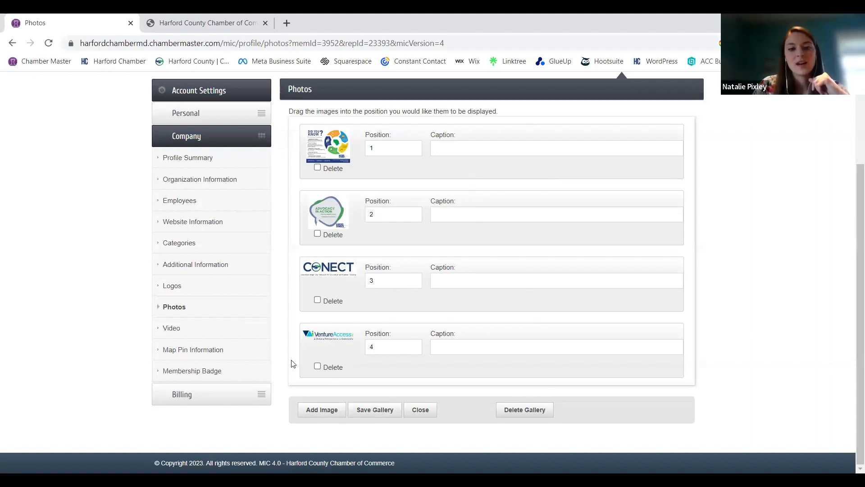
click(317, 365)
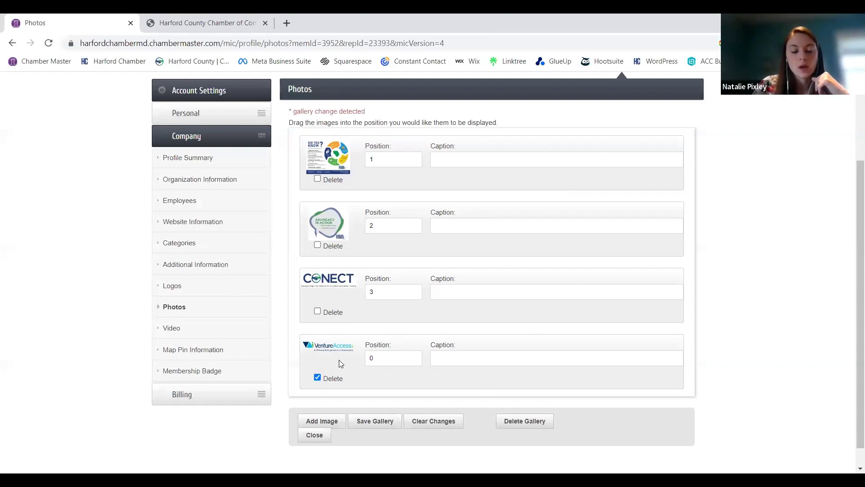
click(317, 377)
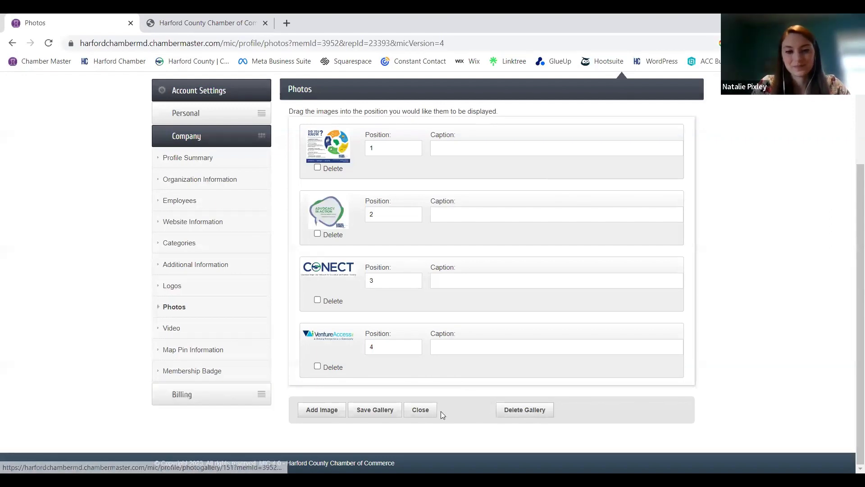
click(388, 410)
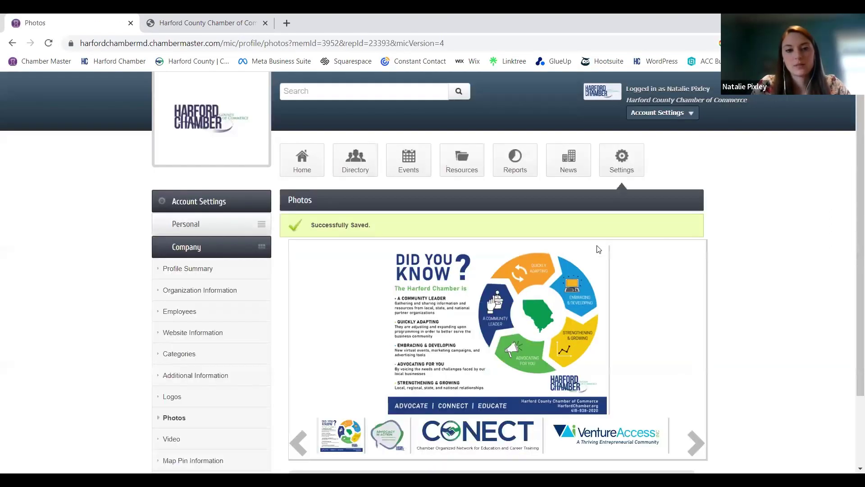
scroll(598, 249, down, 2)
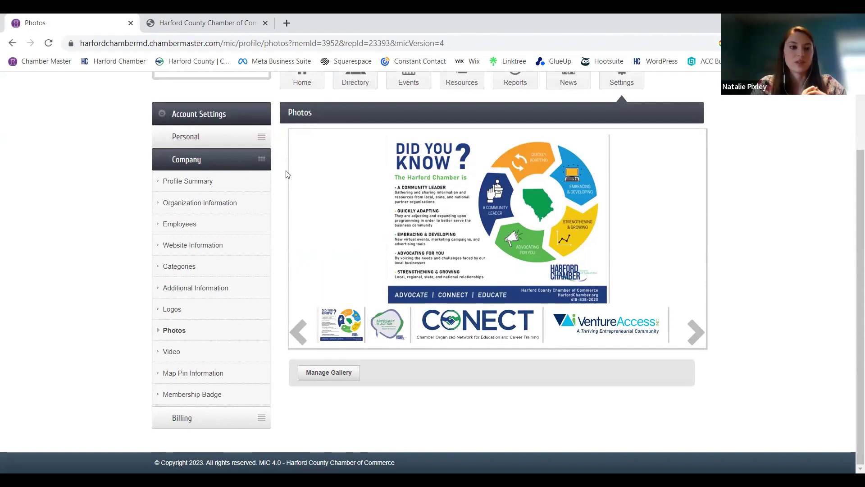
Open the Video page embedding the 'Who is the Harford County Chamber' YouTube video
click(181, 351)
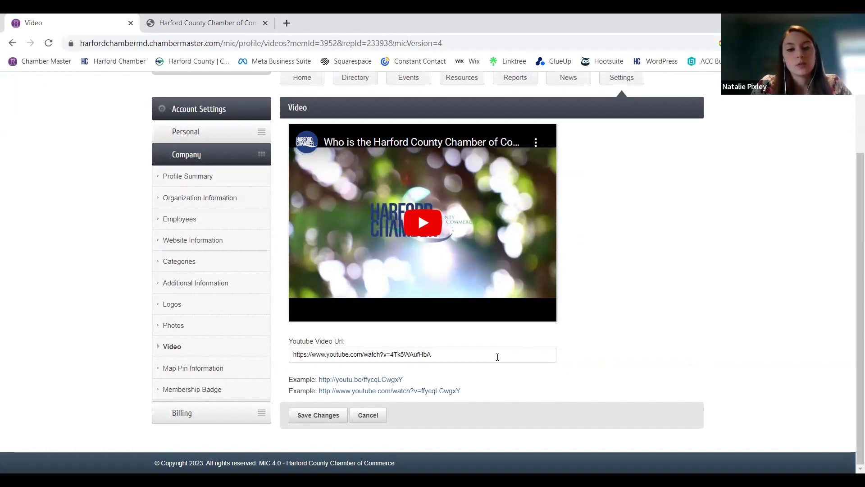
scroll(685, 351, up, 1)
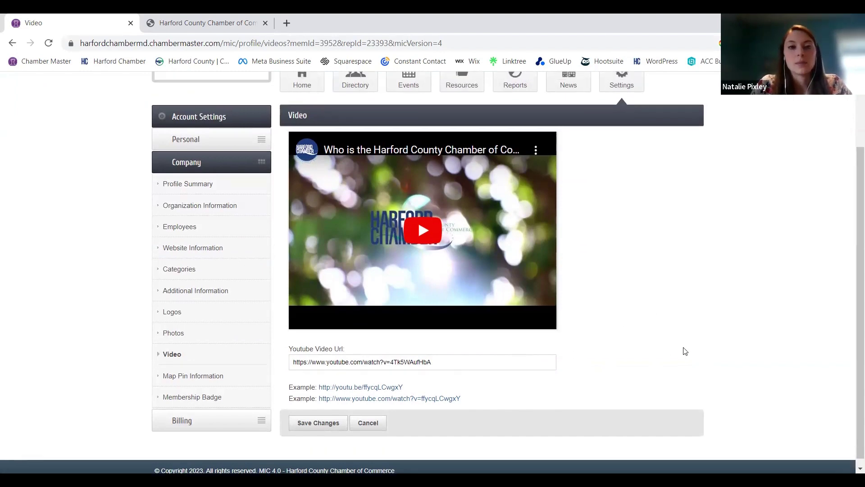
scroll(685, 351, up, 2)
scroll(685, 351, down, 2)
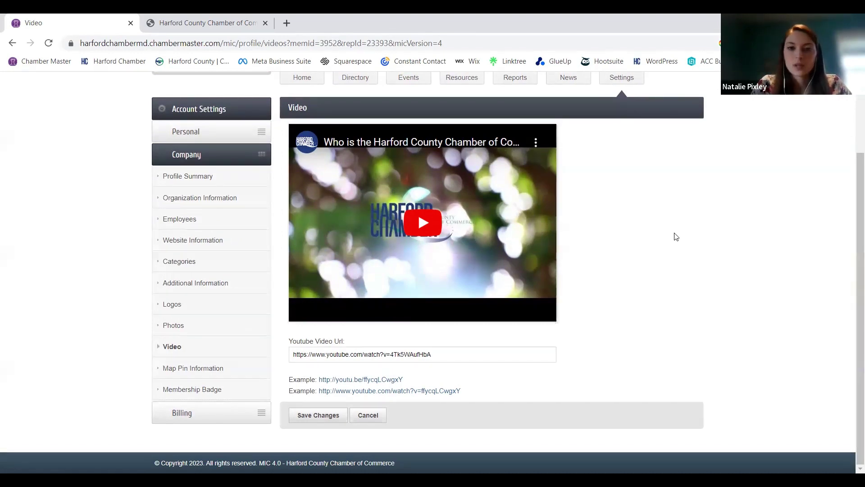
Open Map Pin Information and review the Google Maps service and the Bel Air pin
click(212, 375)
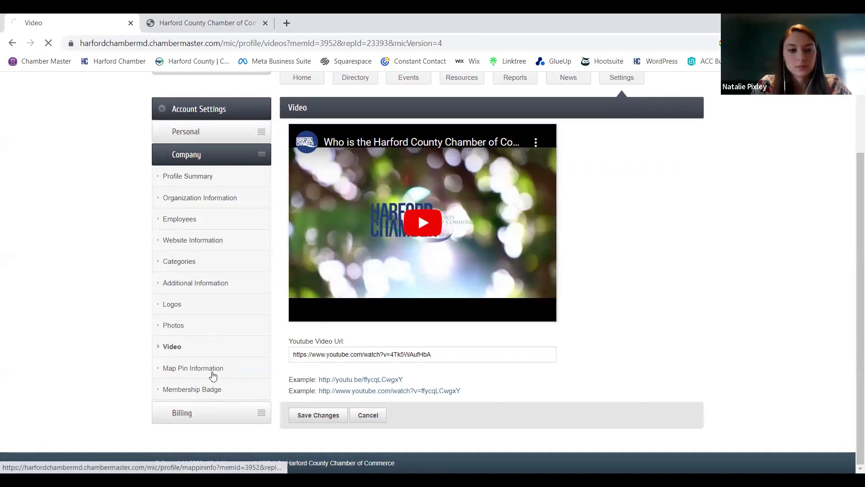
scroll(789, 273, down, 1)
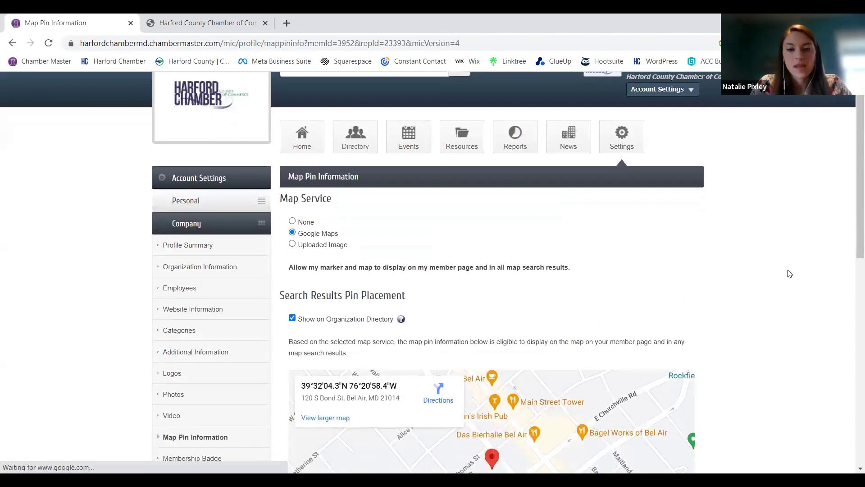
scroll(730, 270, down, 3)
scroll(730, 270, up, 2)
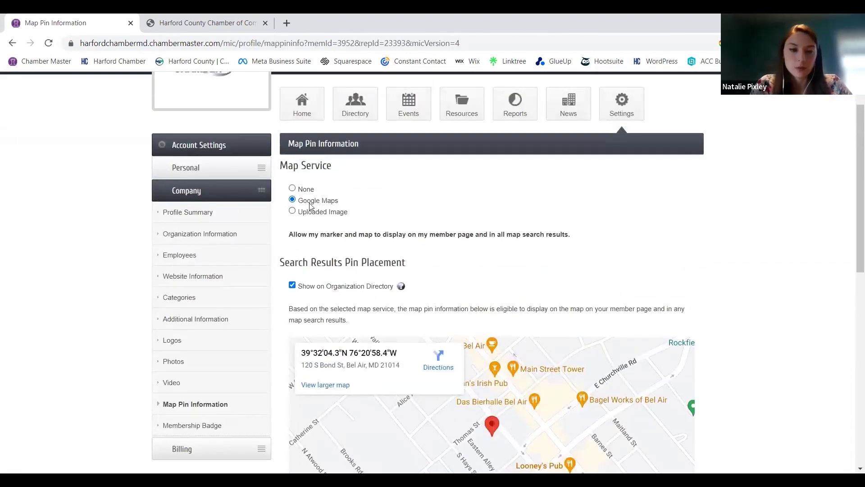
scroll(502, 210, down, 1)
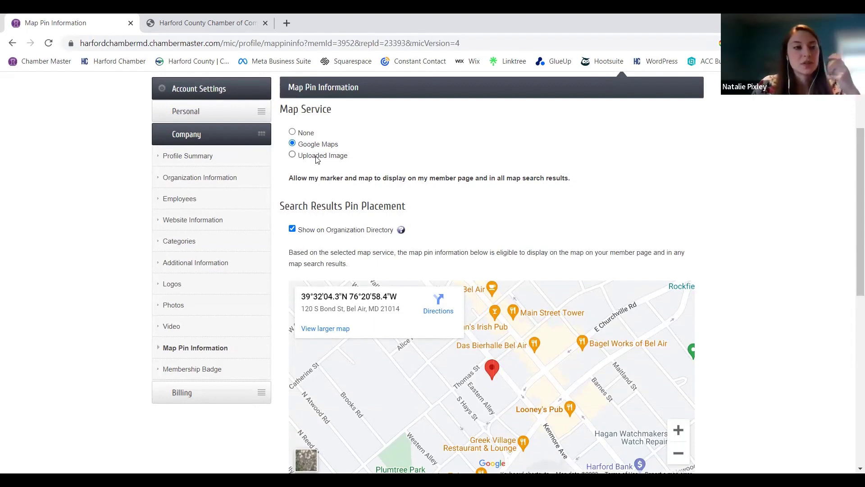
scroll(766, 232, down, 1)
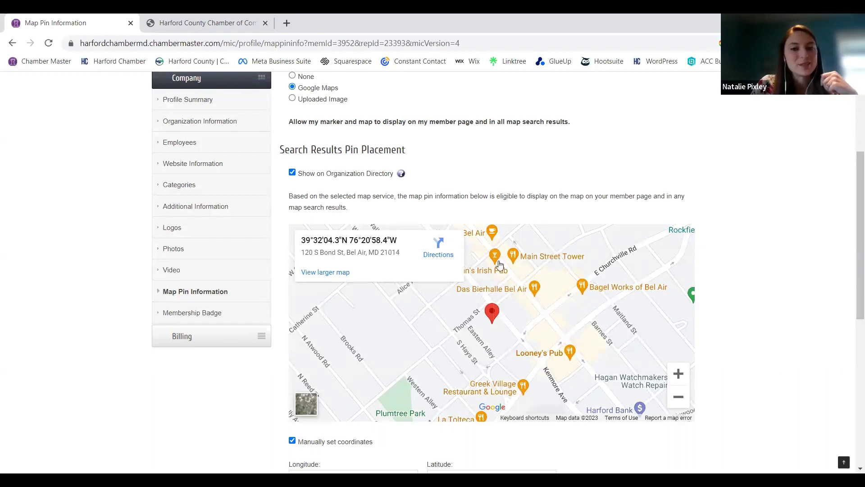
scroll(350, 198, up, 1)
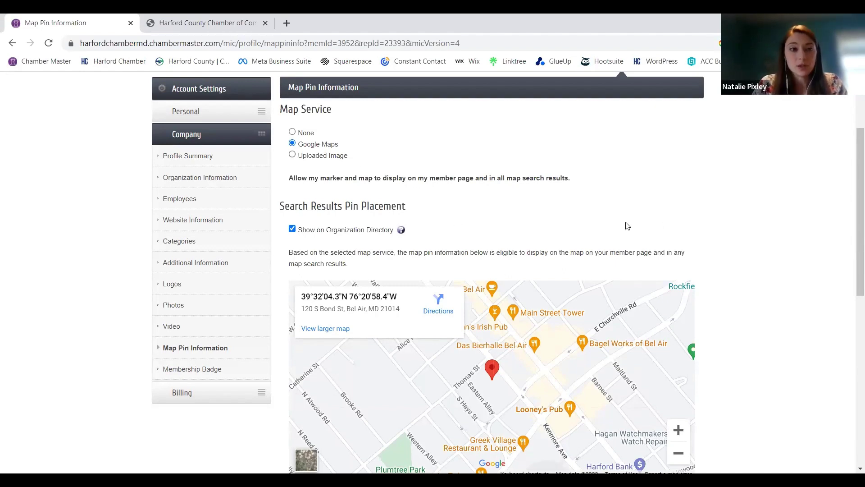
scroll(749, 267, down, 1)
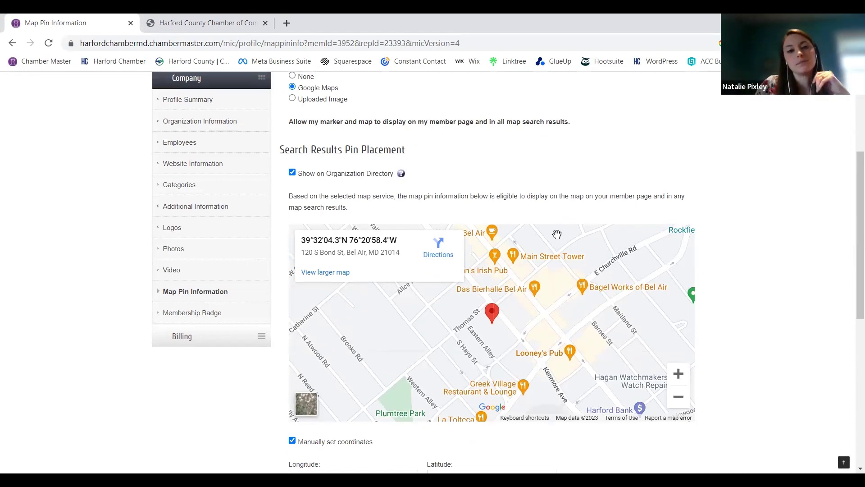
scroll(778, 312, down, 5)
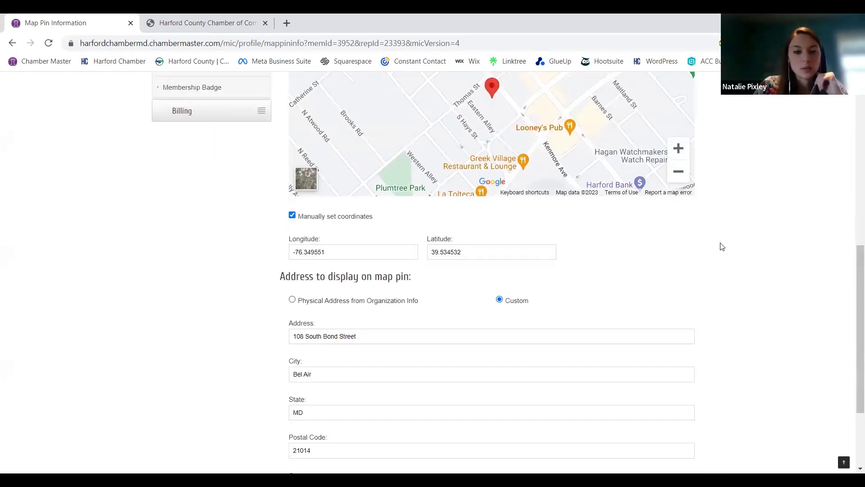
scroll(718, 245, down, 3)
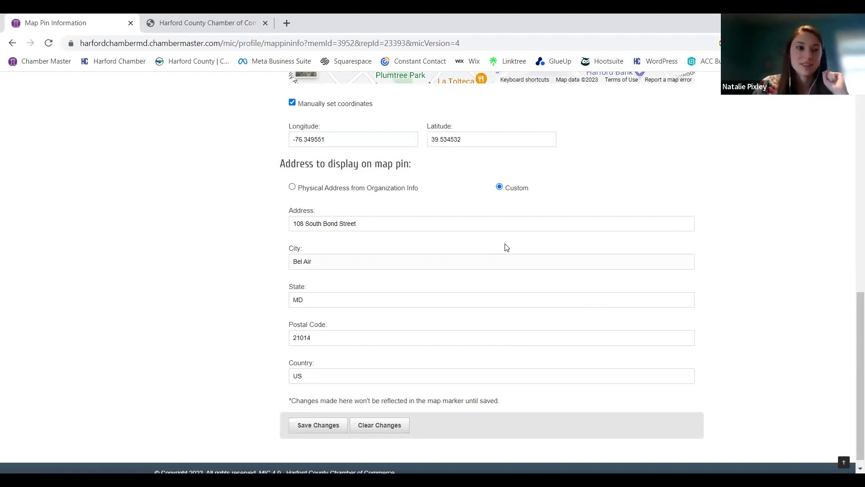
click(318, 425)
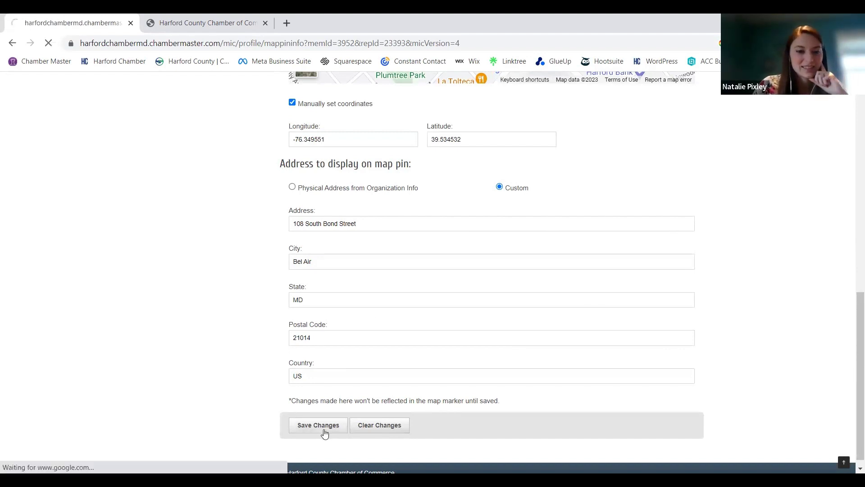
scroll(217, 253, down, 4)
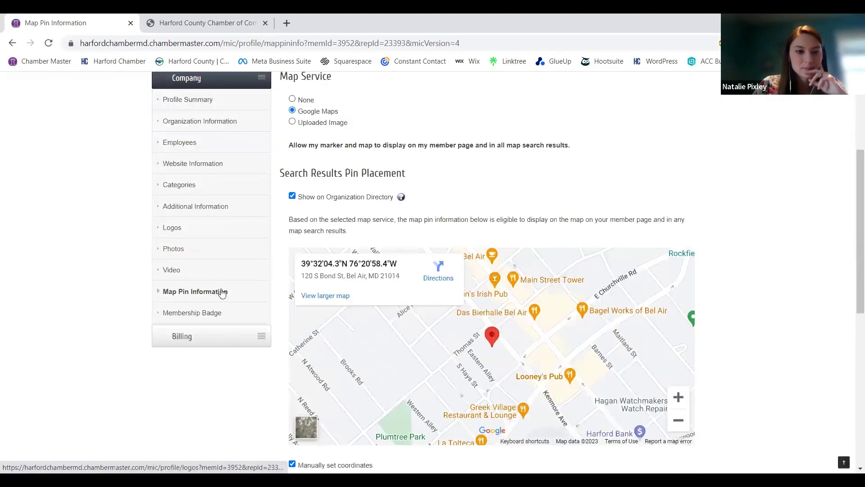
click(215, 318)
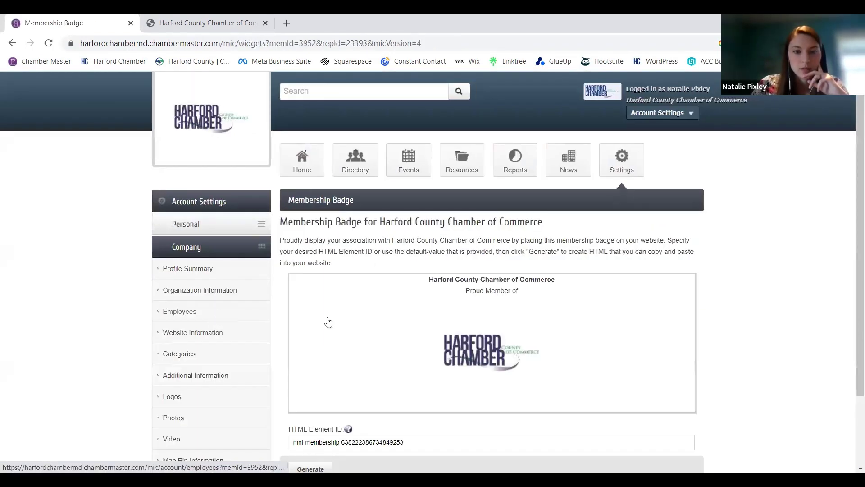
Review the Proud Member badge and follow its link to the chamber website and back
scroll(720, 294, down, 1)
scroll(723, 293, down, 1)
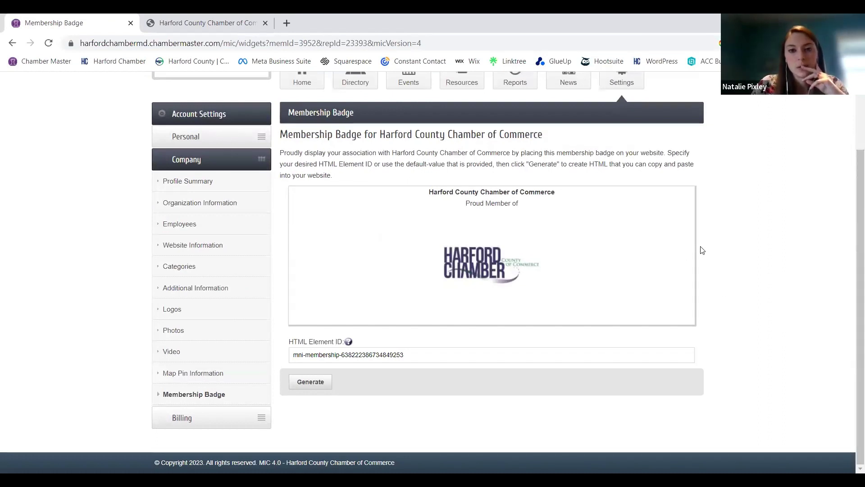
click(468, 269)
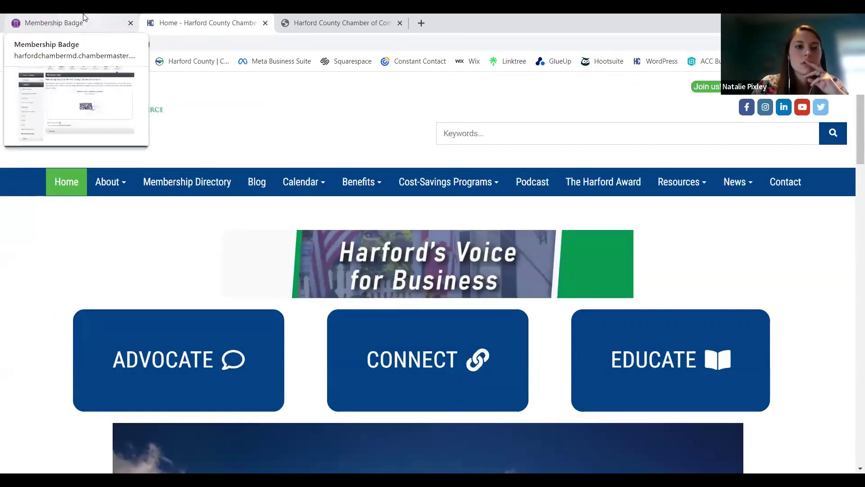
click(84, 18)
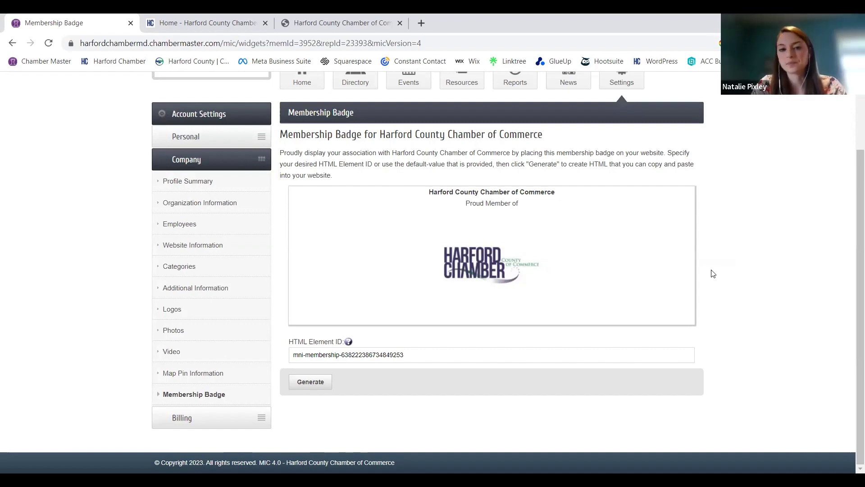
Expand the Billing section to list Payment Profiles, Make a Payment and Autopay & Billing
scroll(713, 273, up, 2)
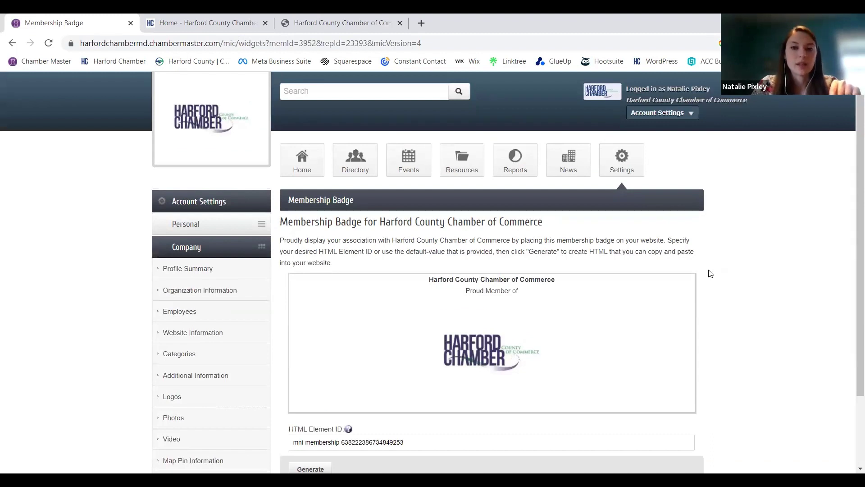
scroll(710, 274, down, 1)
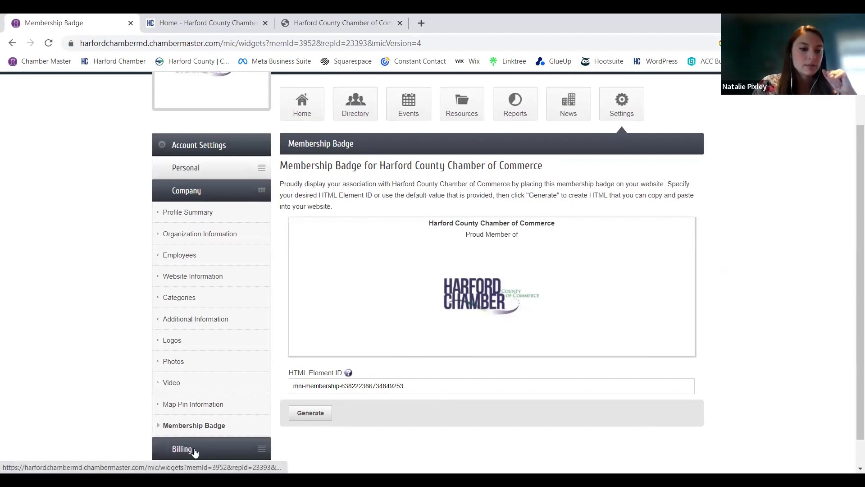
click(232, 456)
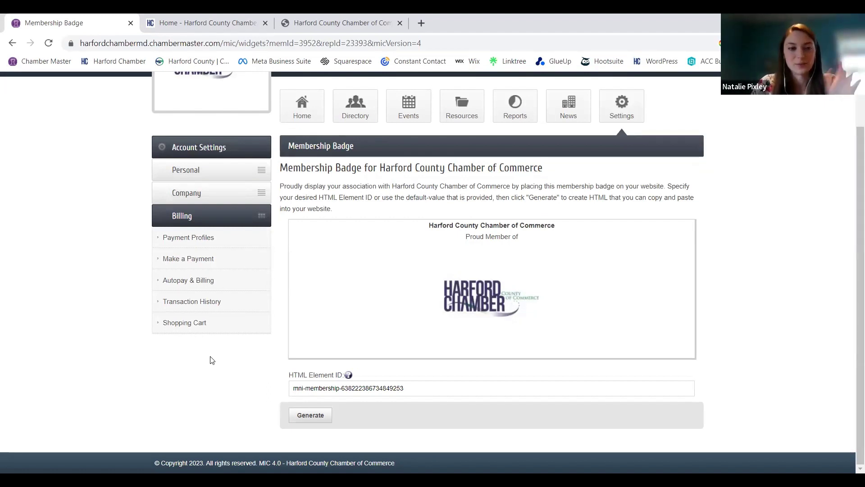
Preview the Member Badge (Digital) resource in the member resources library
click(297, 115)
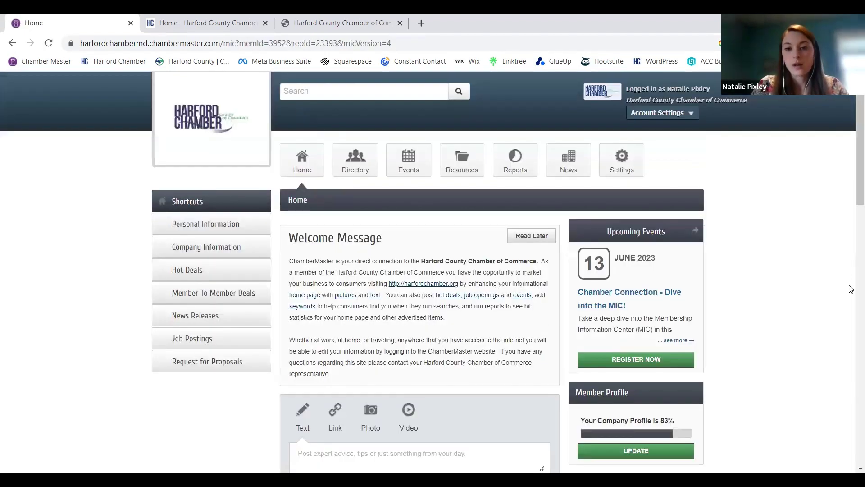
scroll(814, 283, down, 1)
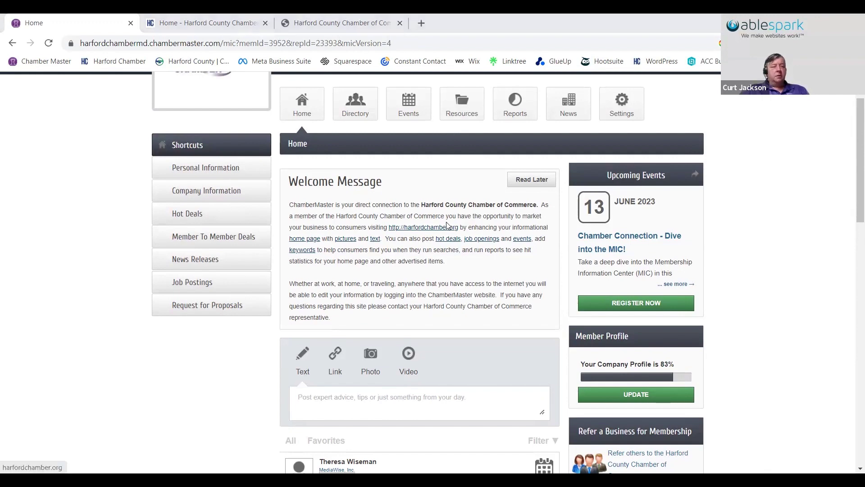
click(473, 105)
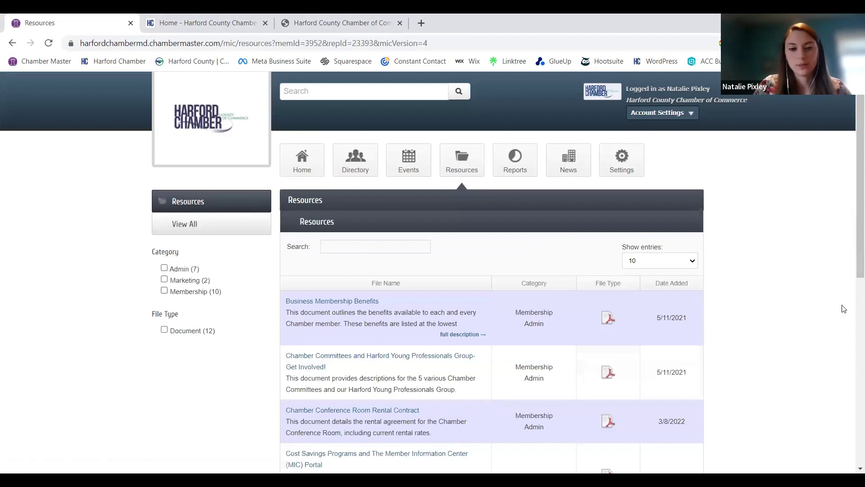
scroll(828, 329, down, 4)
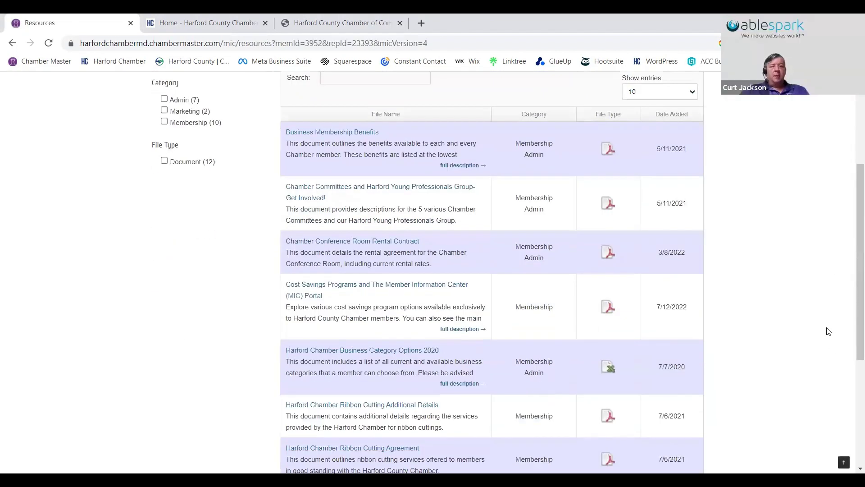
scroll(828, 331, down, 5)
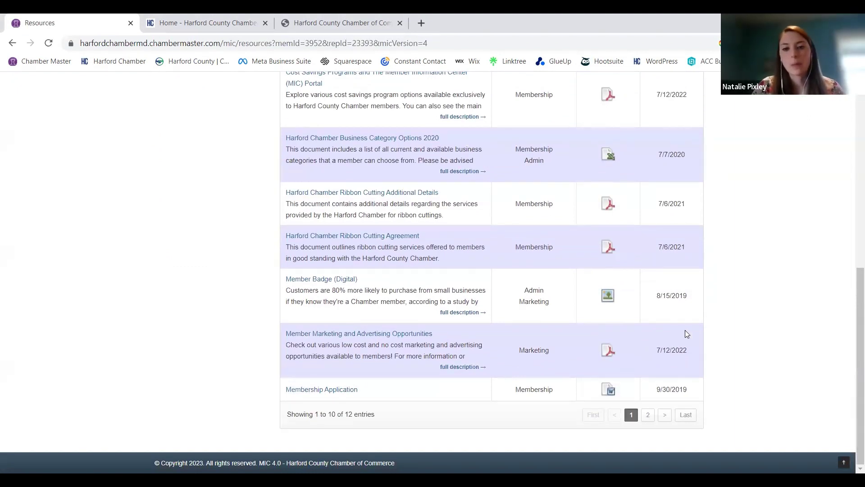
click(340, 283)
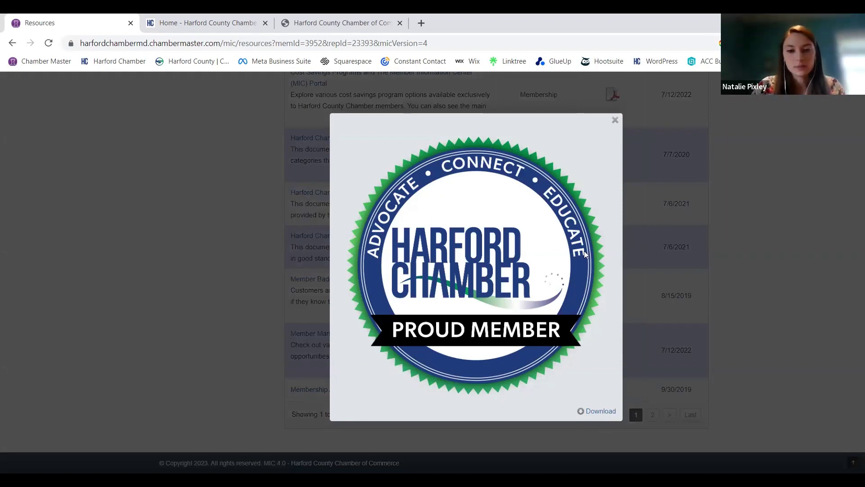
click(615, 121)
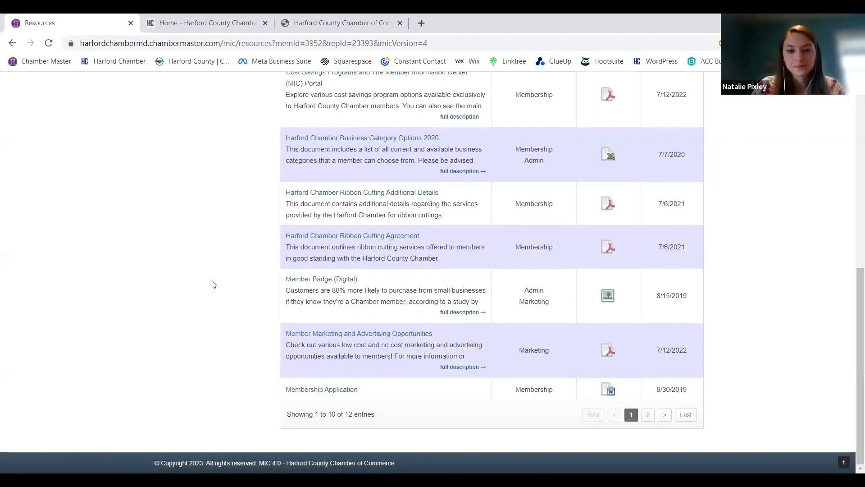
Return home and open Hot Deals, showing the Staples Chamber Discount Program
scroll(212, 284, up, 8)
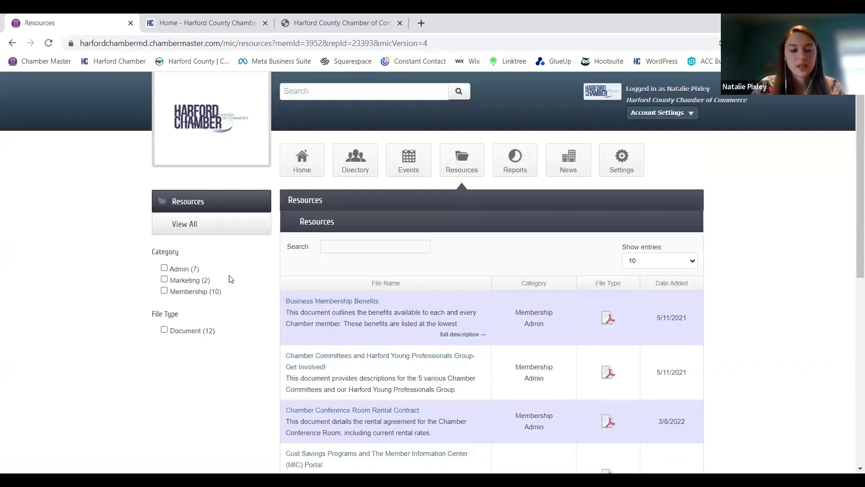
click(311, 163)
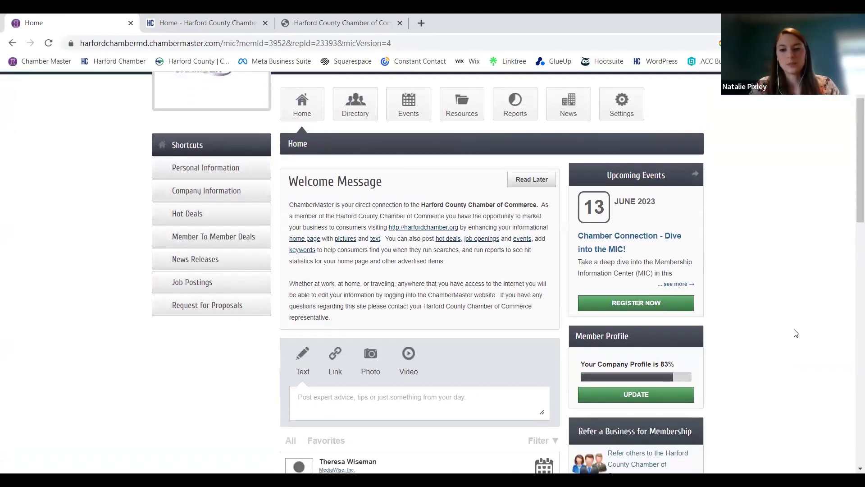
scroll(795, 333, down, 1)
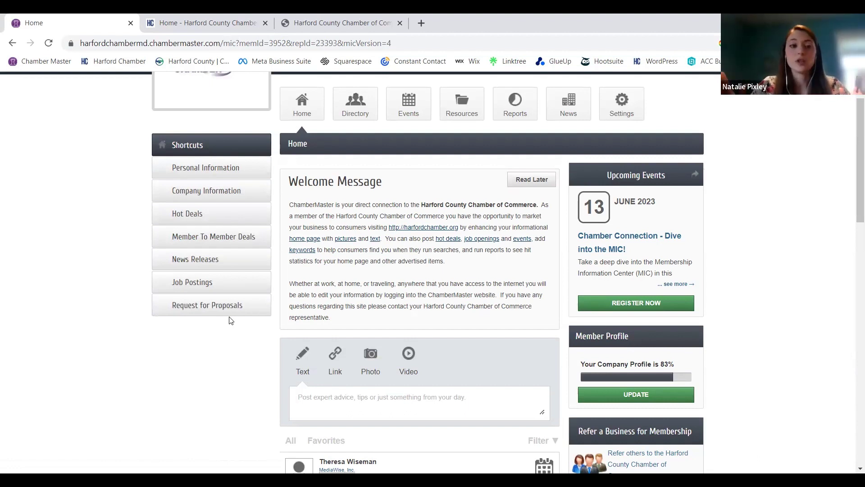
click(253, 219)
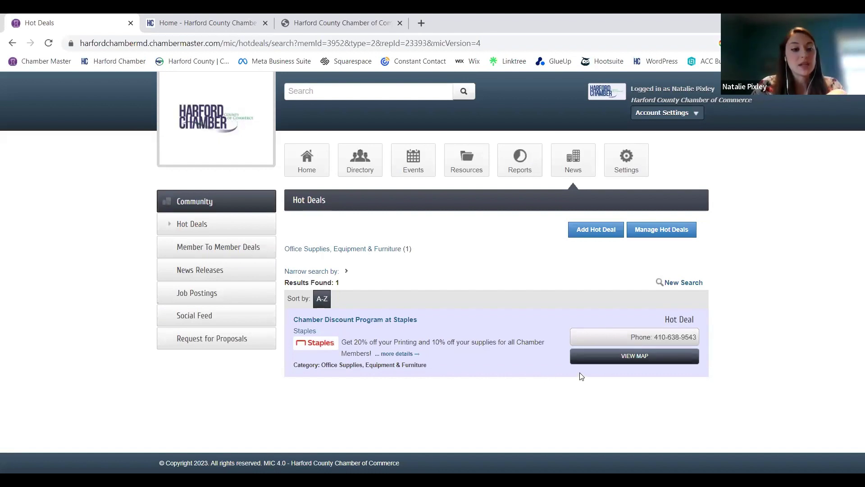
Start a new hot deal and scroll through the blank Hot Deals – Create form
click(599, 238)
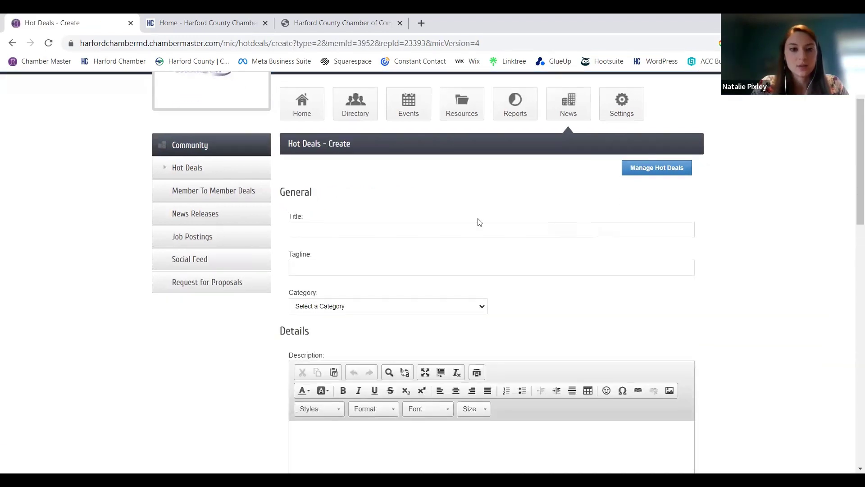
scroll(587, 292, down, 3)
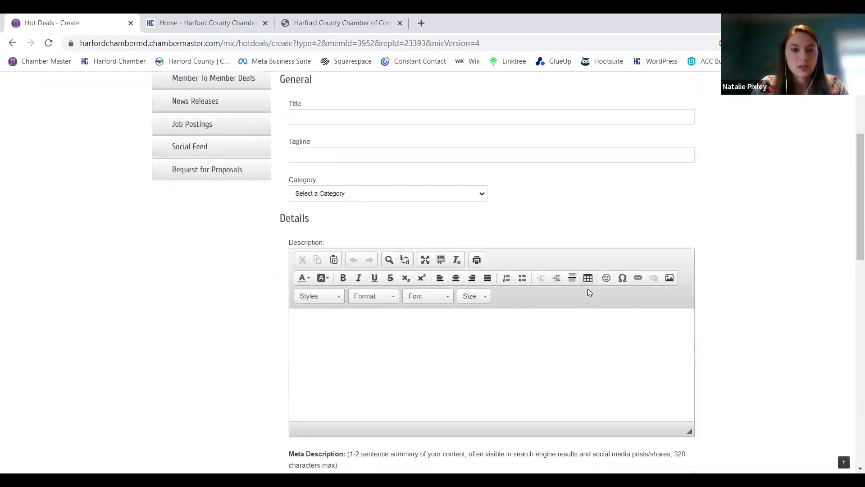
scroll(588, 289, down, 3)
scroll(547, 287, down, 4)
scroll(548, 285, down, 2)
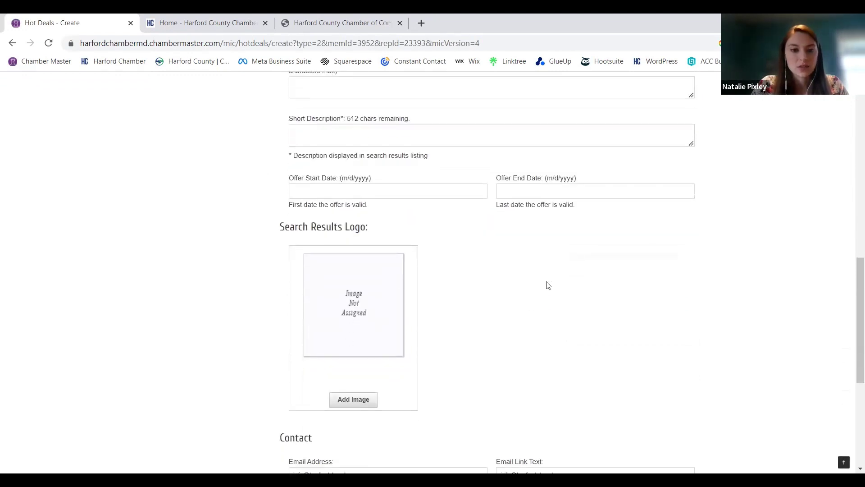
scroll(519, 284, down, 5)
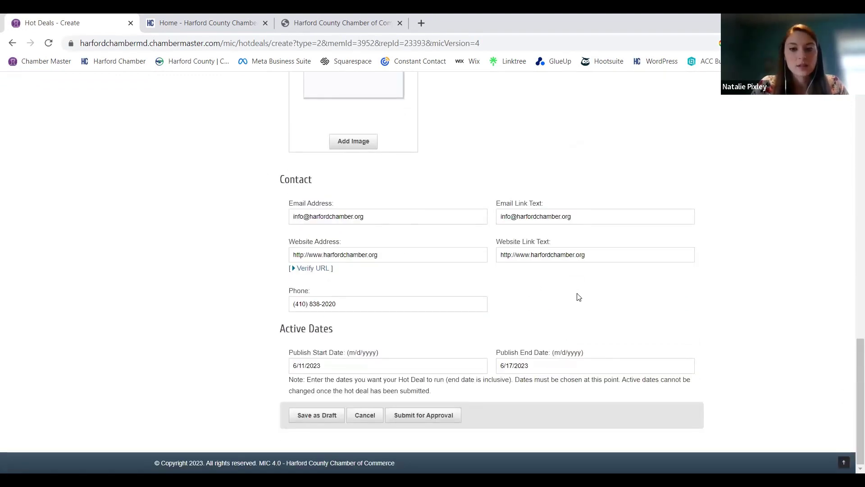
Check the Publish start and end date calendars, then return to the top of the form
click(430, 368)
click(471, 391)
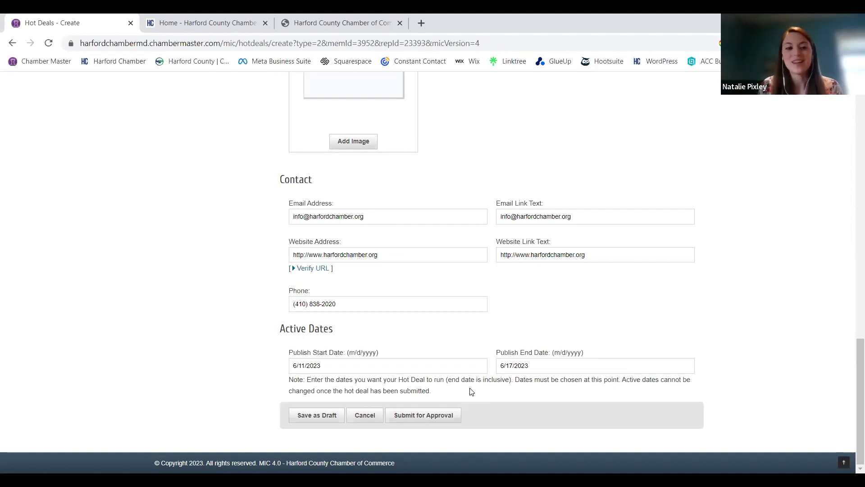
click(369, 363)
click(550, 364)
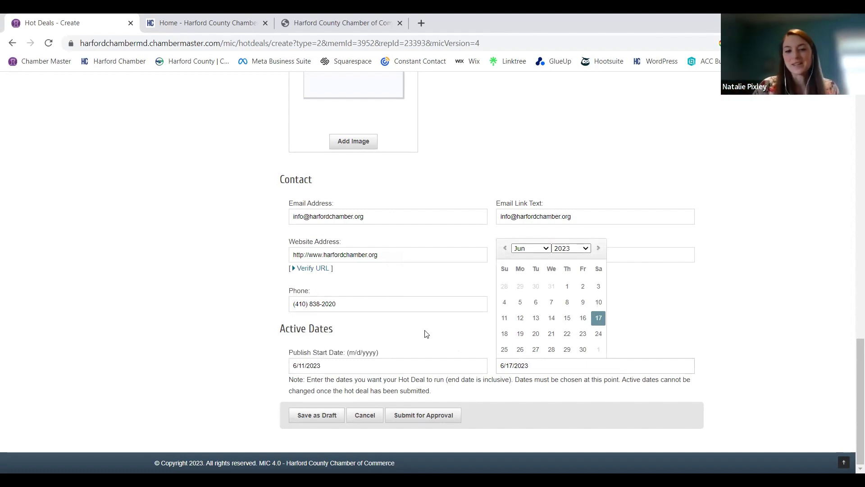
click(273, 381)
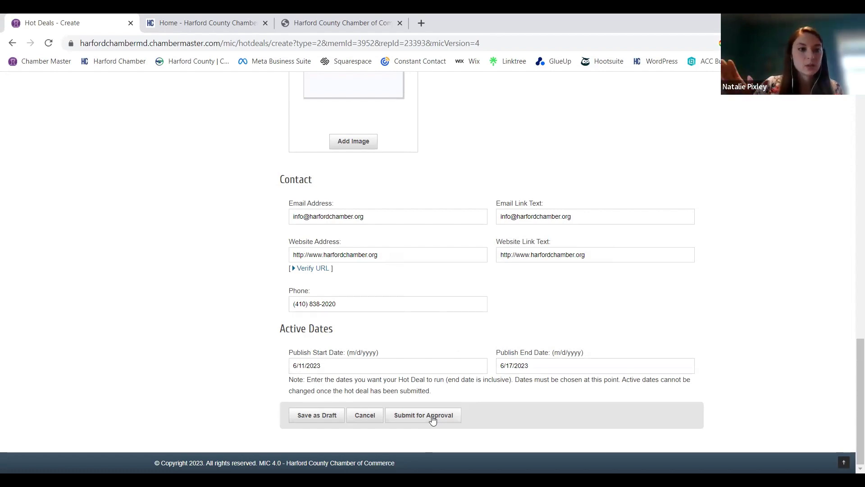
scroll(482, 239, up, 8)
scroll(482, 237, up, 10)
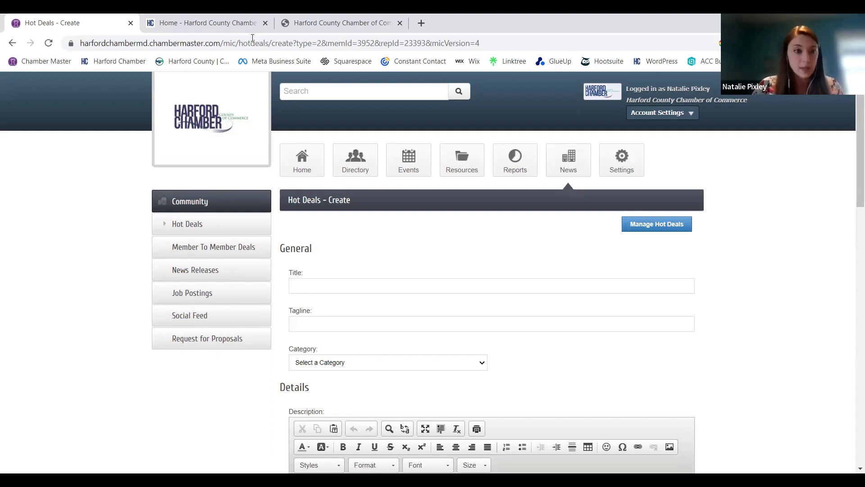
View the public Hot Deals listing on the harfordchamber.org site under Resources
key(ctrl+Tab)
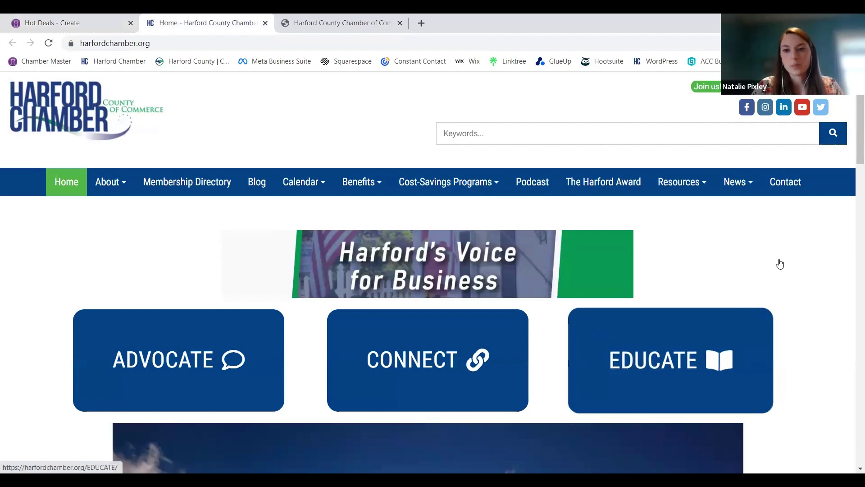
mouse_move(703, 182)
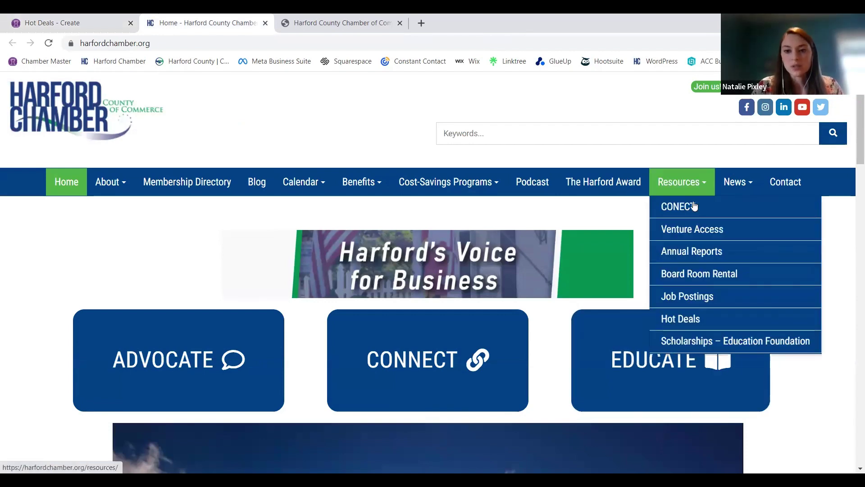
click(694, 323)
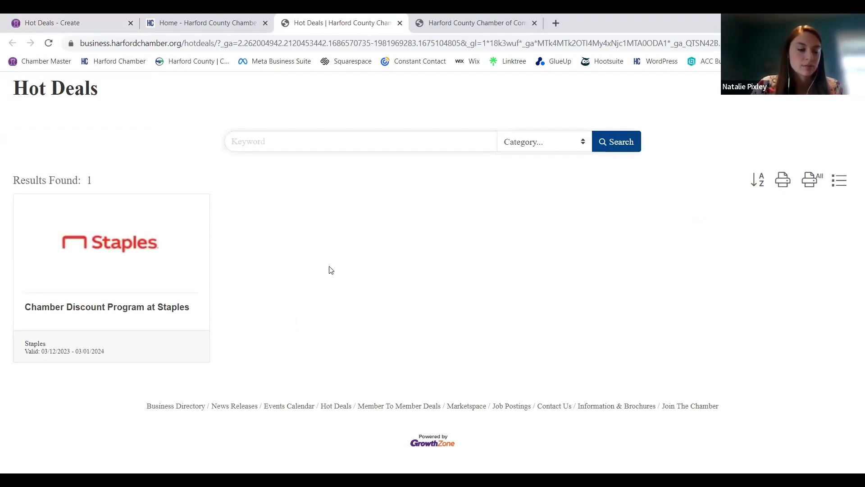
Return to the portal and open Member To Member Deals, listing 2 results
click(204, 23)
click(119, 25)
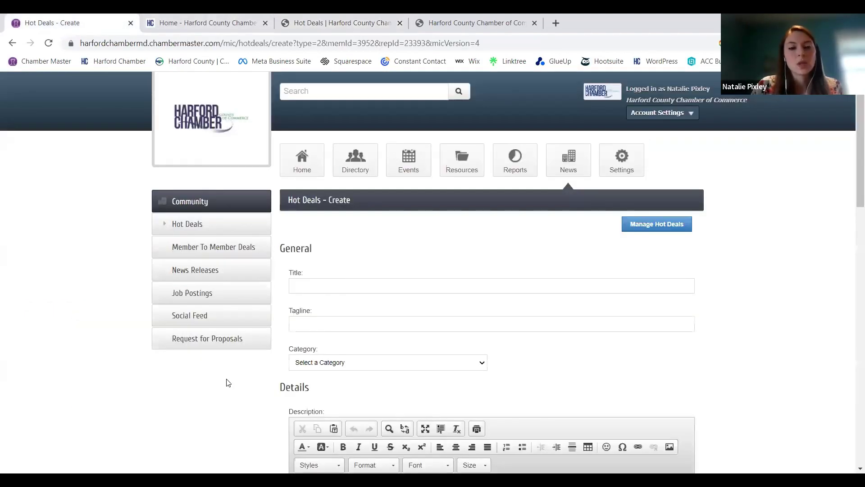
click(208, 254)
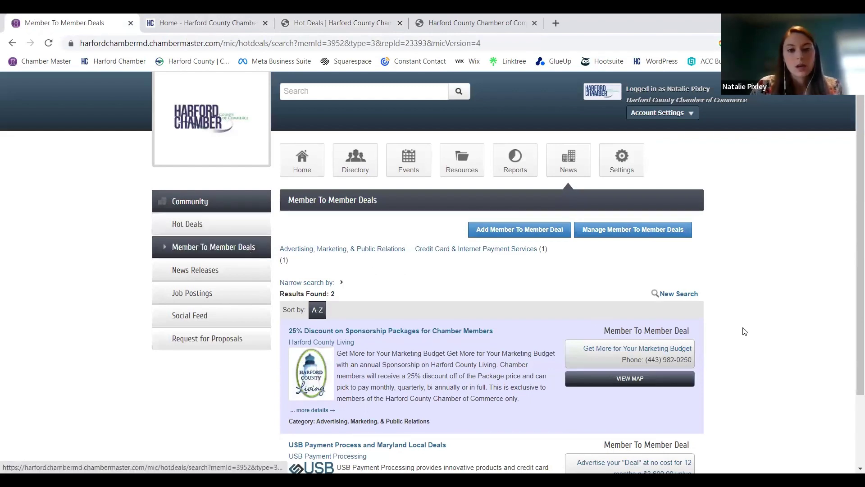
Start a new member-to-member deal and scroll through the blank create form
scroll(744, 331, down, 2)
scroll(744, 333, up, 1)
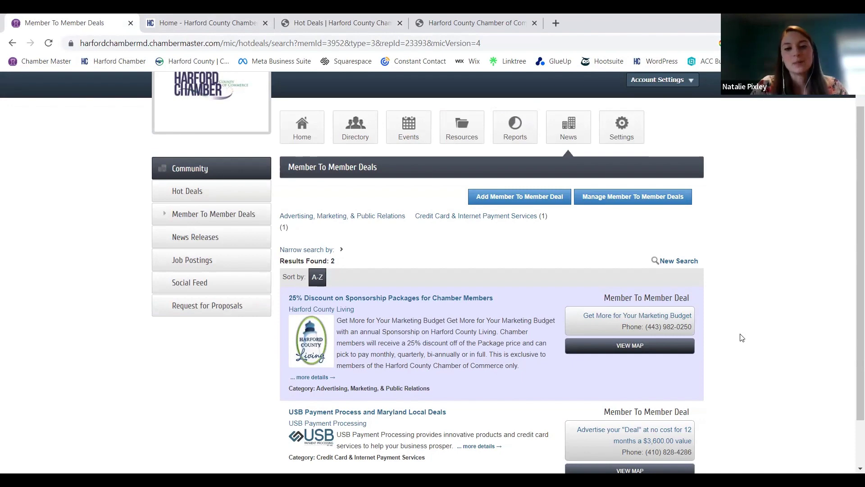
click(545, 199)
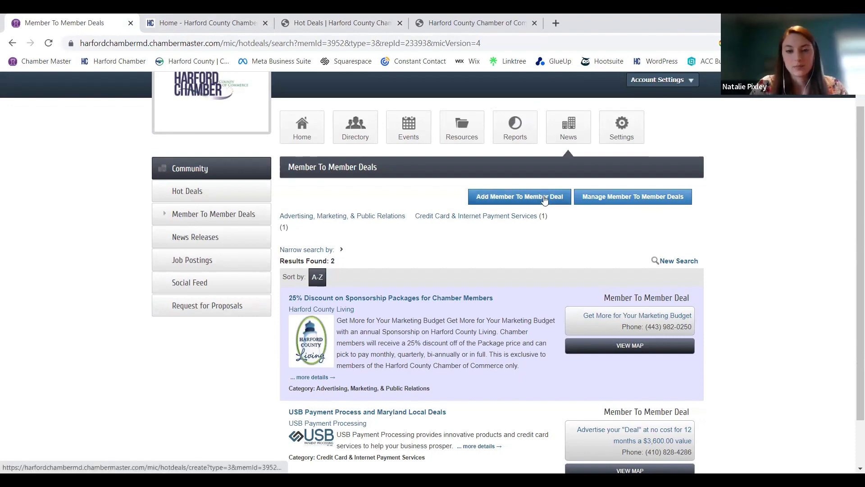
scroll(766, 245, down, 2)
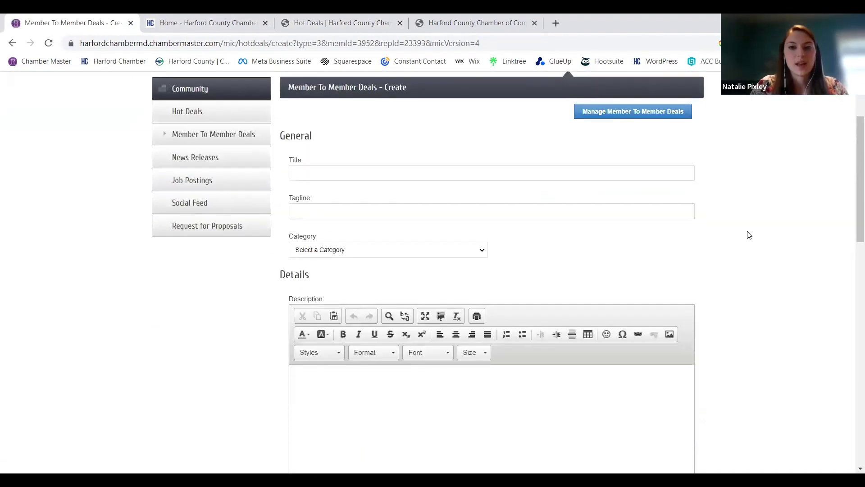
scroll(739, 230, down, 1)
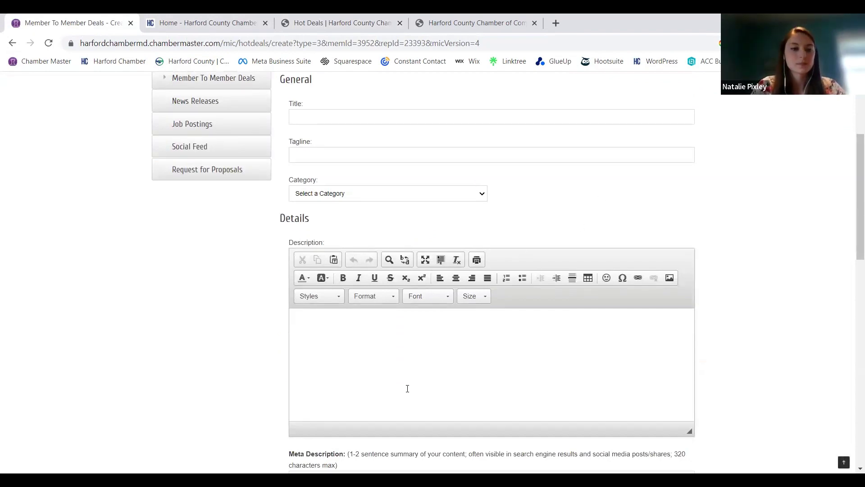
scroll(406, 387, down, 4)
scroll(408, 392, down, 8)
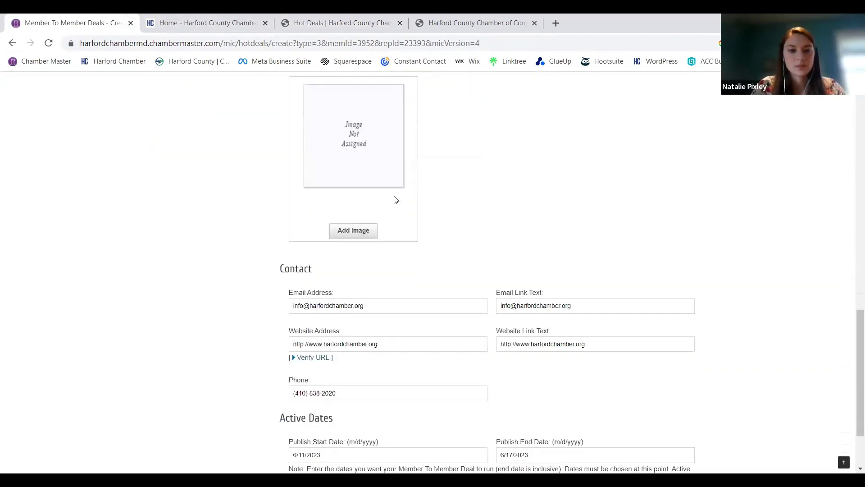
scroll(595, 266, down, 2)
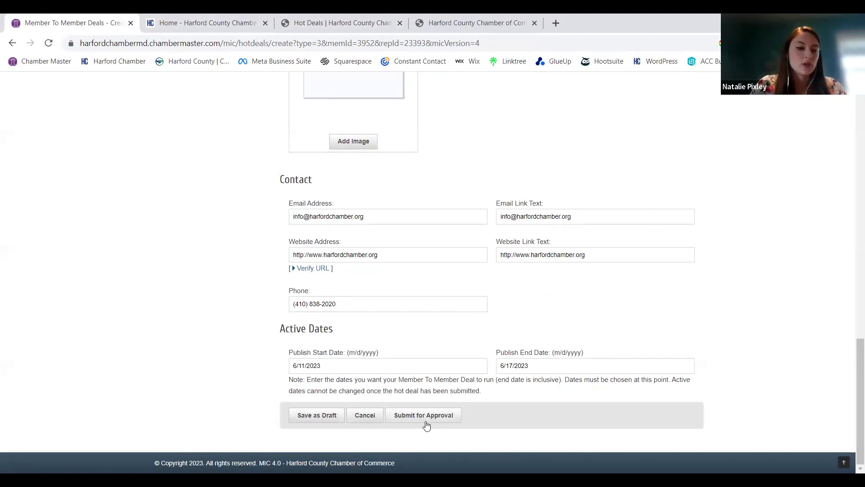
Open News Releases, showing 31 results across Business Information and Press Release
scroll(425, 421, up, 15)
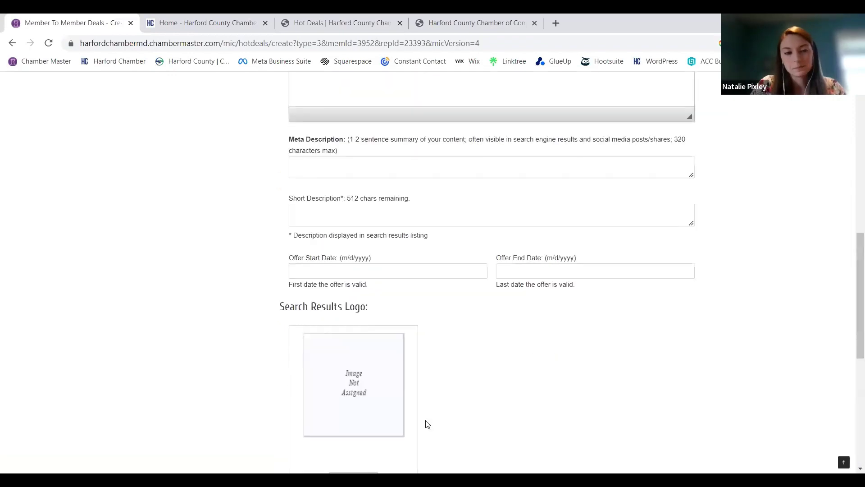
scroll(213, 280, up, 2)
click(212, 179)
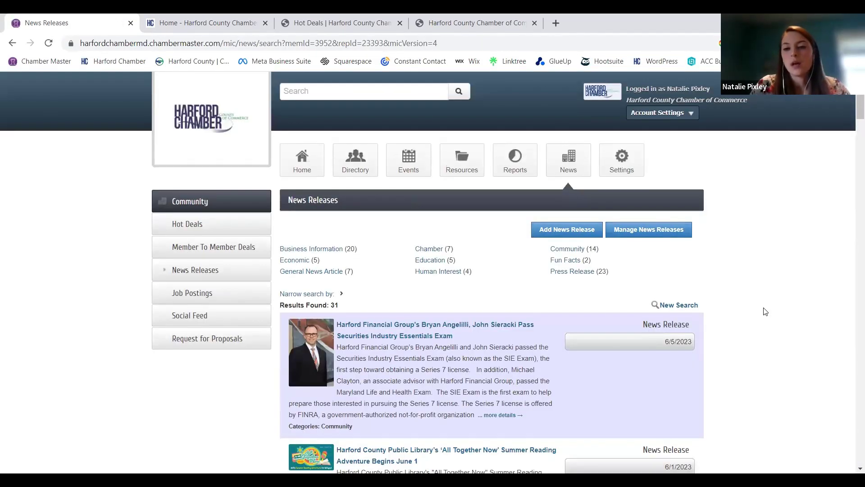
scroll(763, 309, down, 2)
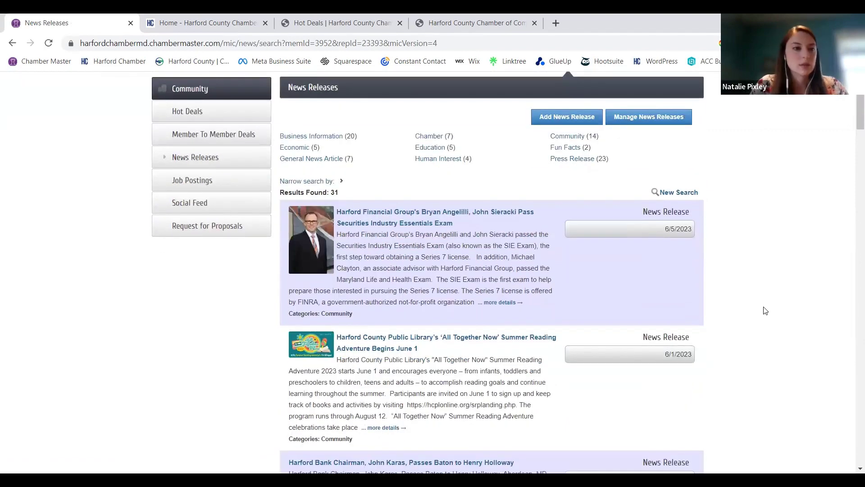
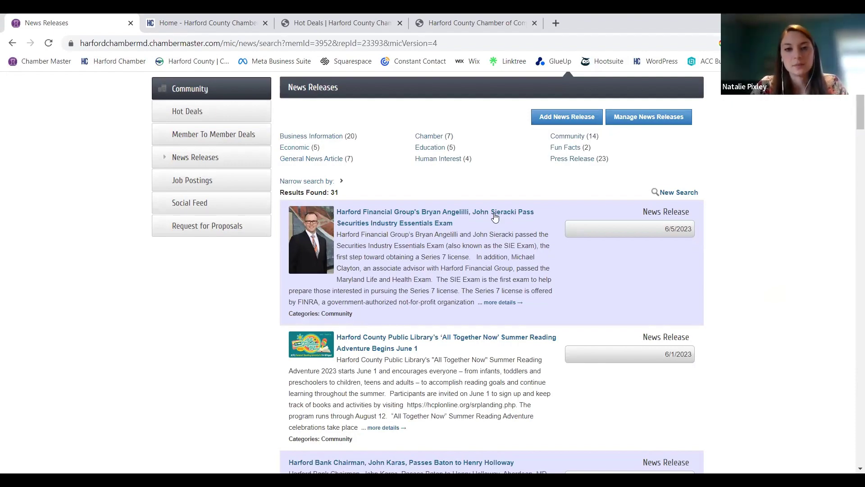
Start a new news release and look over the blank form's fields
scroll(494, 217, down, 7)
scroll(495, 213, up, 10)
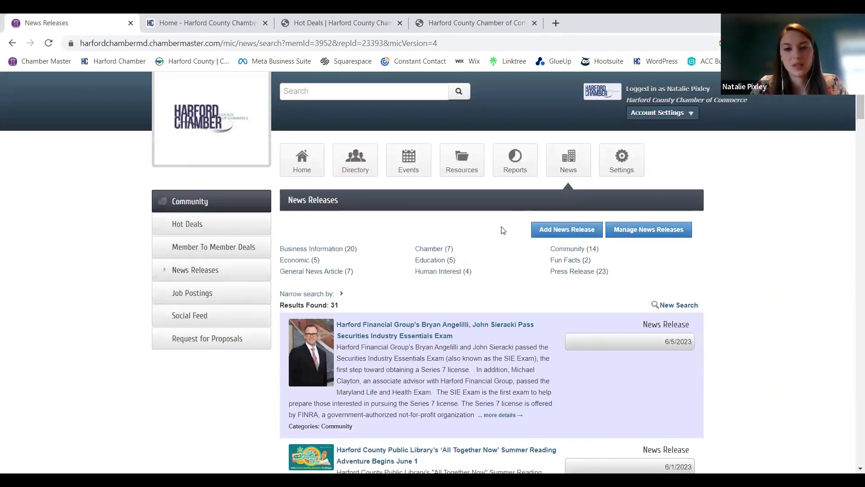
click(563, 231)
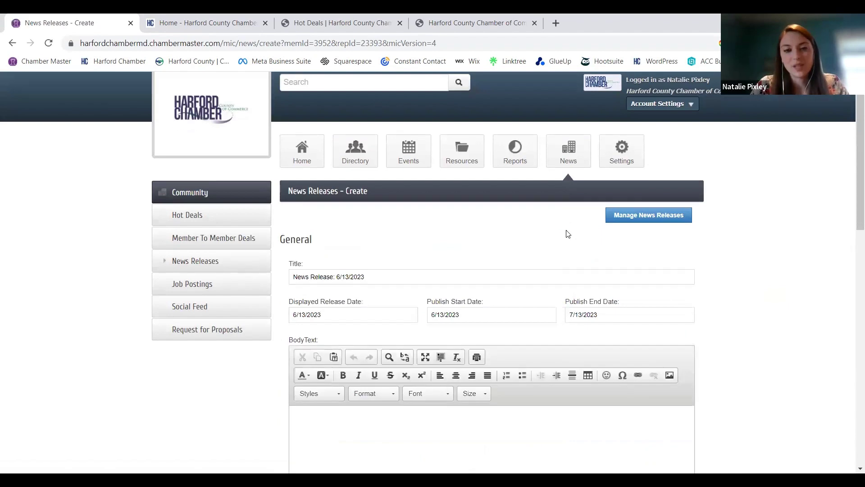
scroll(567, 234, down, 2)
scroll(570, 319, down, 2)
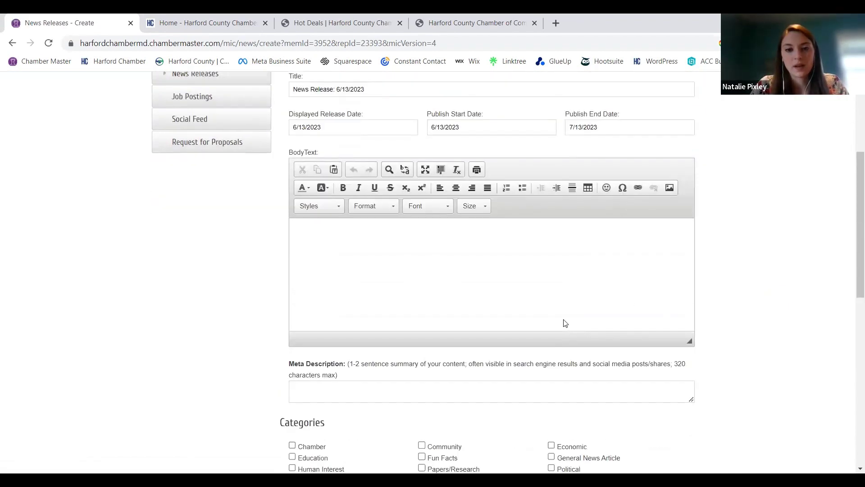
scroll(565, 323, down, 5)
scroll(565, 323, up, 1)
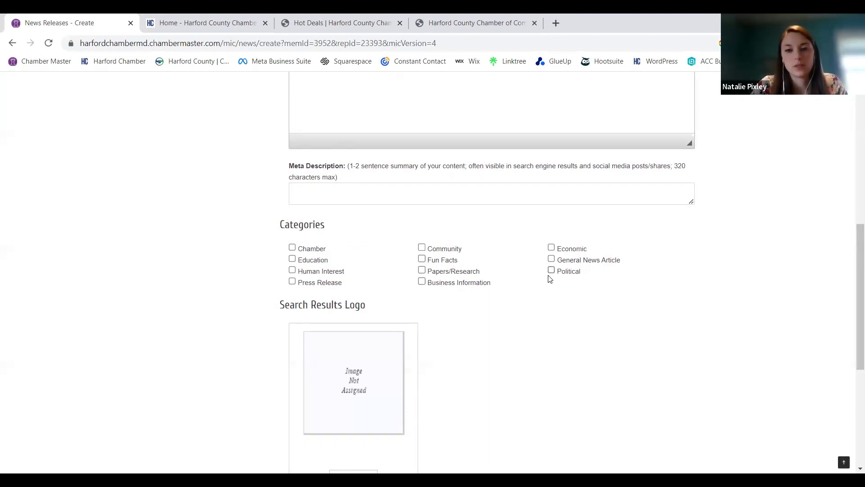
Tick and then untick the Community category so no category is selected
click(452, 253)
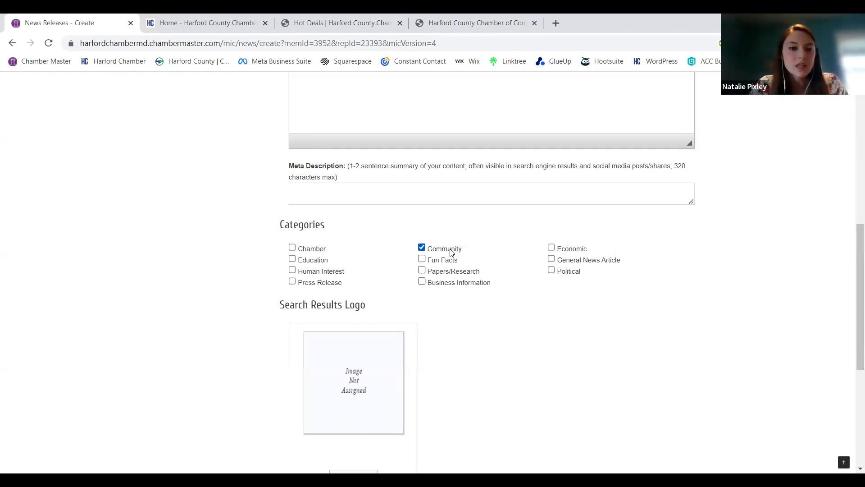
click(452, 252)
scroll(564, 287, down, 5)
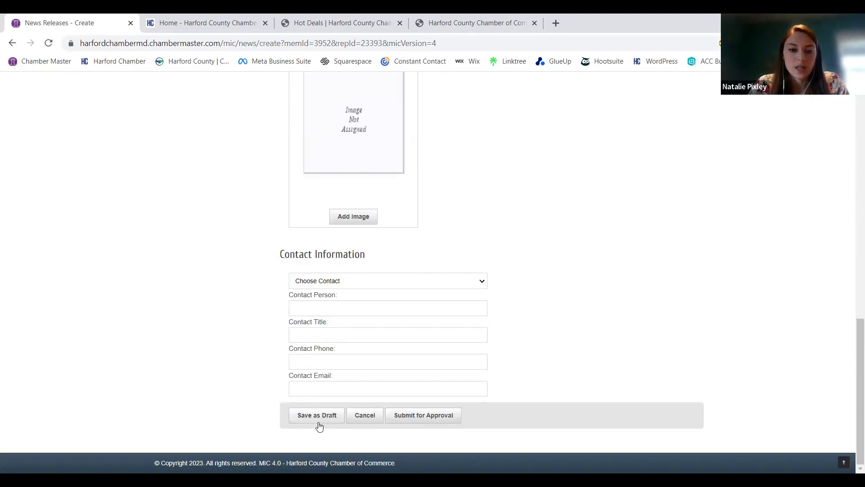
scroll(429, 421, up, 15)
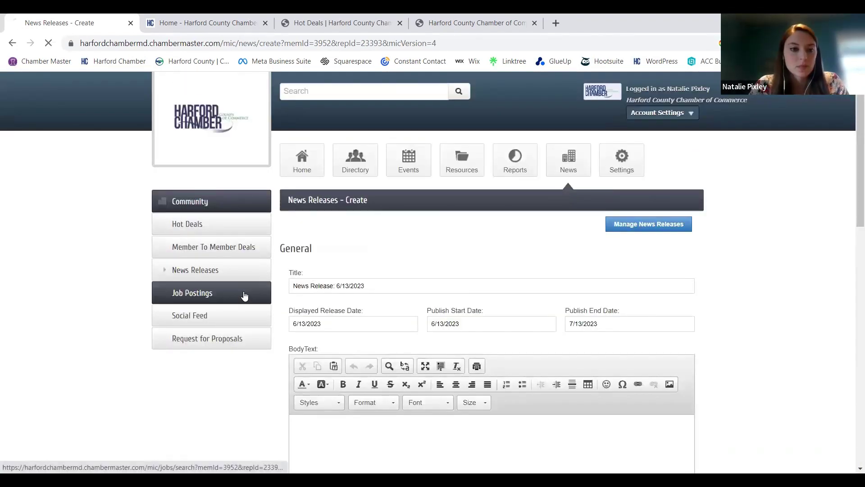
Go to Job Postings and start a new job posting form, reviewing its fields
click(249, 295)
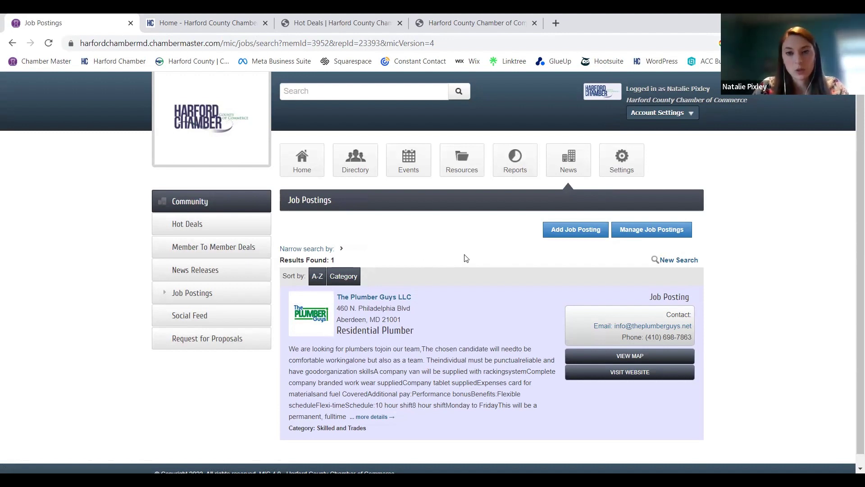
click(582, 233)
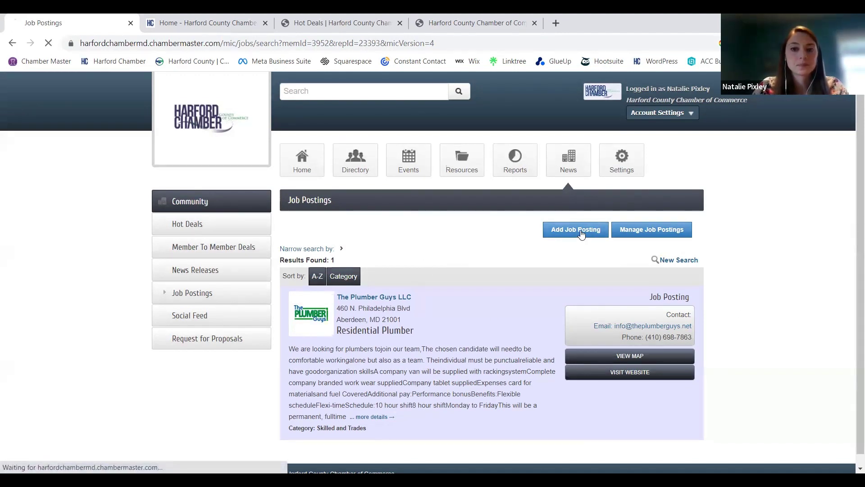
scroll(581, 232, down, 3)
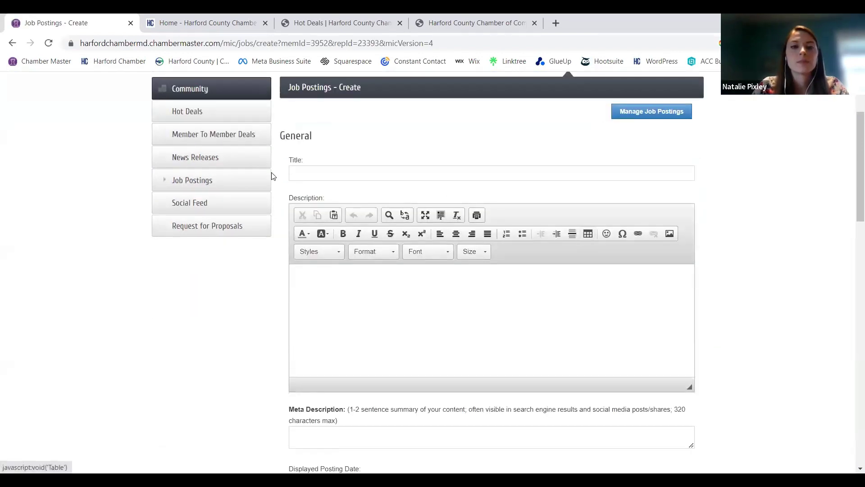
scroll(450, 297, down, 6)
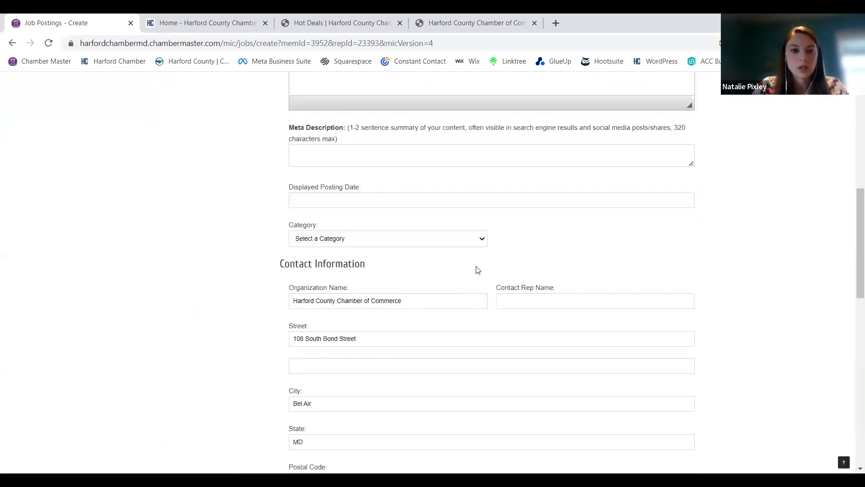
scroll(516, 328, down, 7)
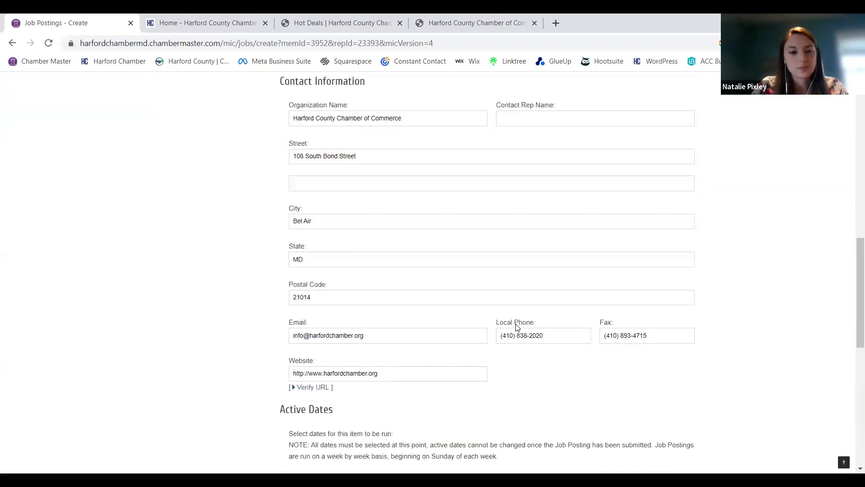
scroll(517, 327, down, 3)
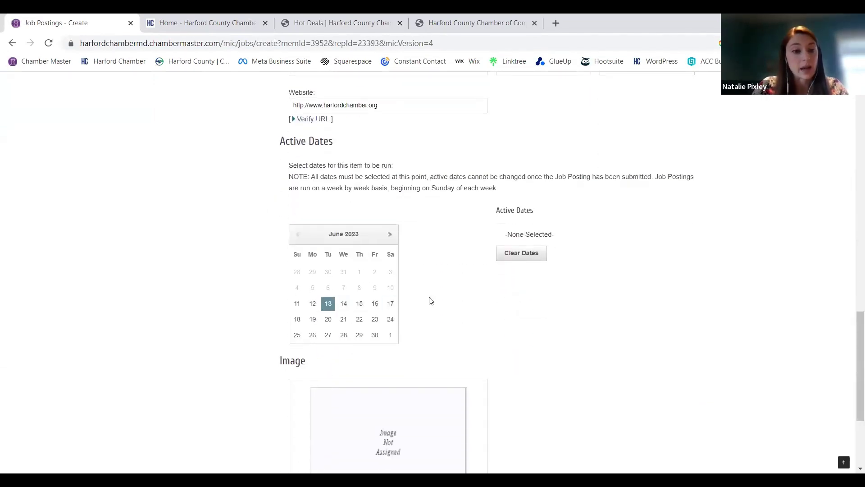
Cancel the new job posting without saving, returning to the postings table
scroll(430, 300, down, 3)
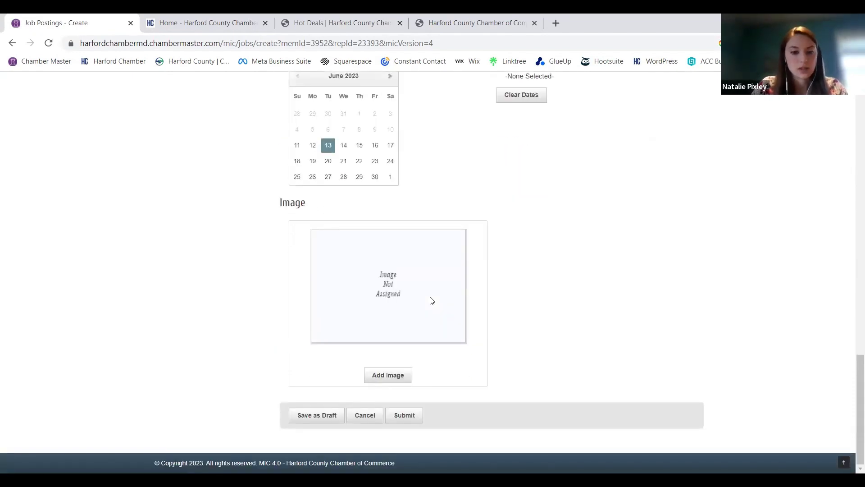
scroll(413, 347, up, 6)
scroll(406, 374, down, 5)
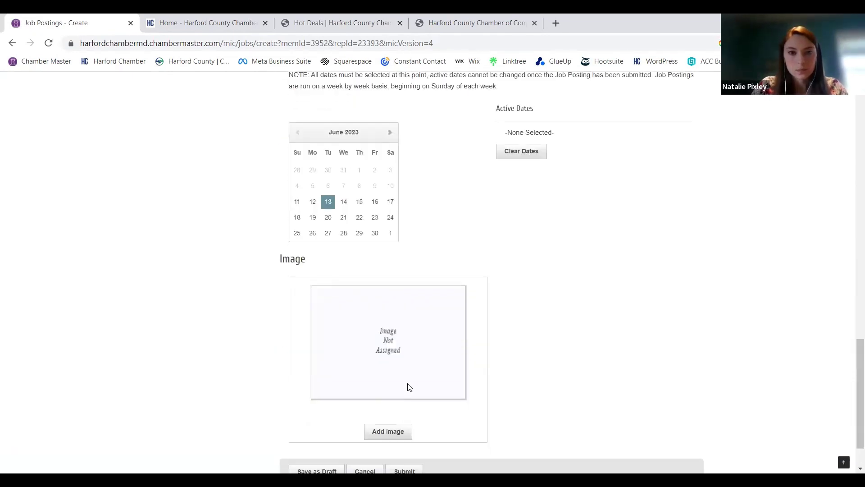
scroll(409, 388, down, 1)
click(368, 418)
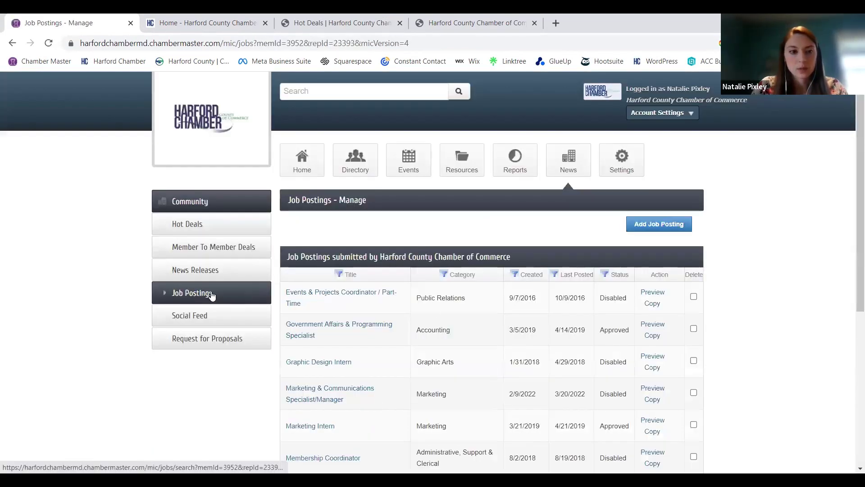
Compare the public Job Search's single Residential Plumber listing with the member center's Job Postings page
click(211, 296)
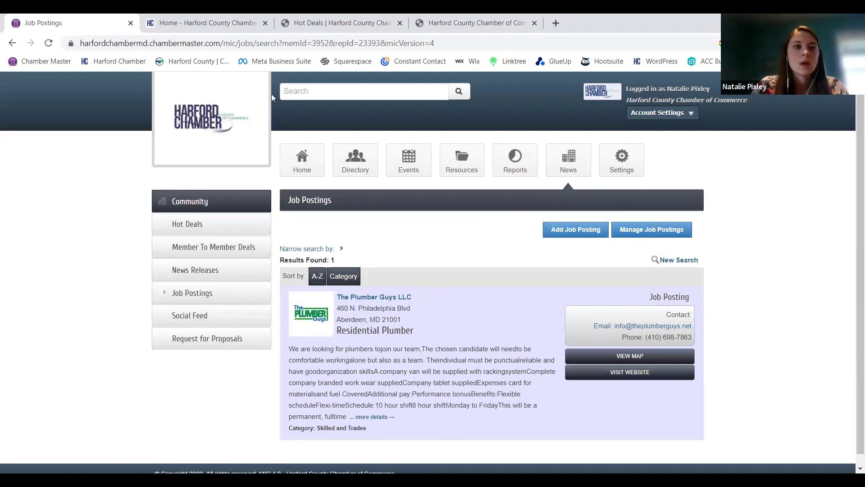
key(ctrl+Tab)
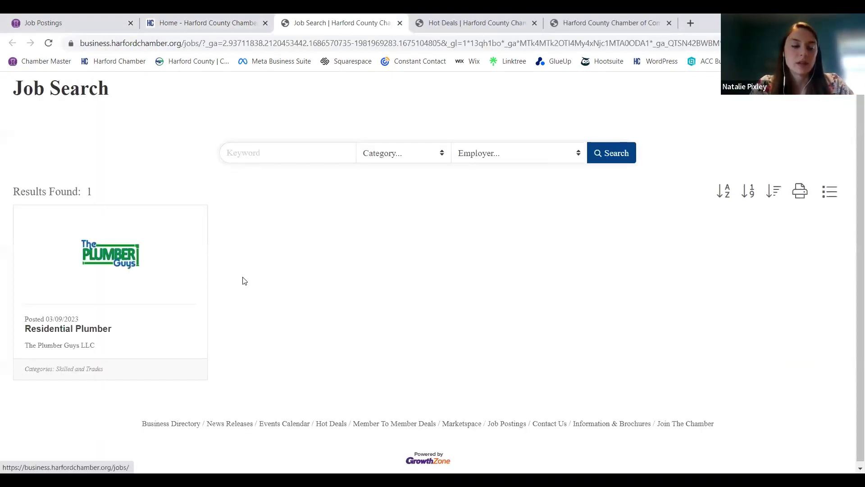
click(104, 18)
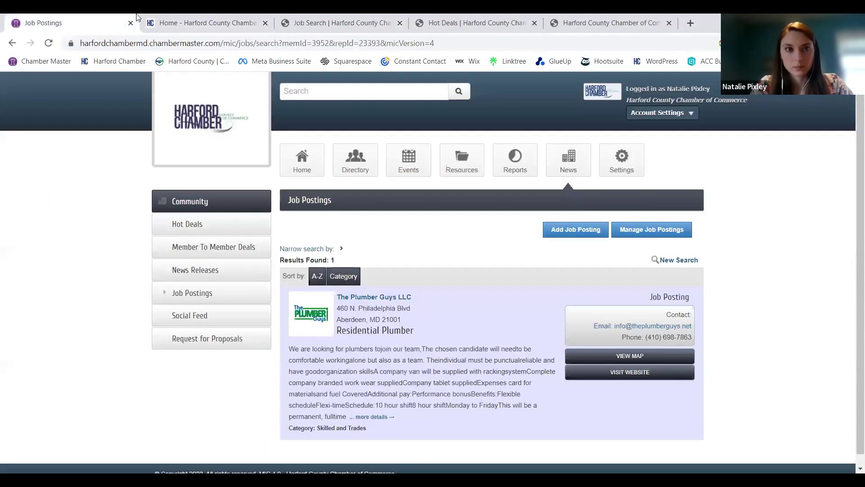
scroll(725, 299, down, 1)
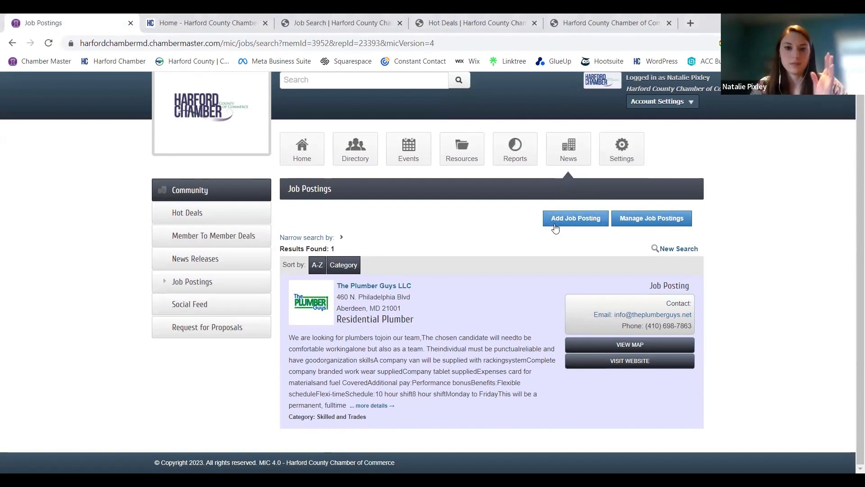
Show the chamber's own job postings table with categories, dates and approval status
click(634, 228)
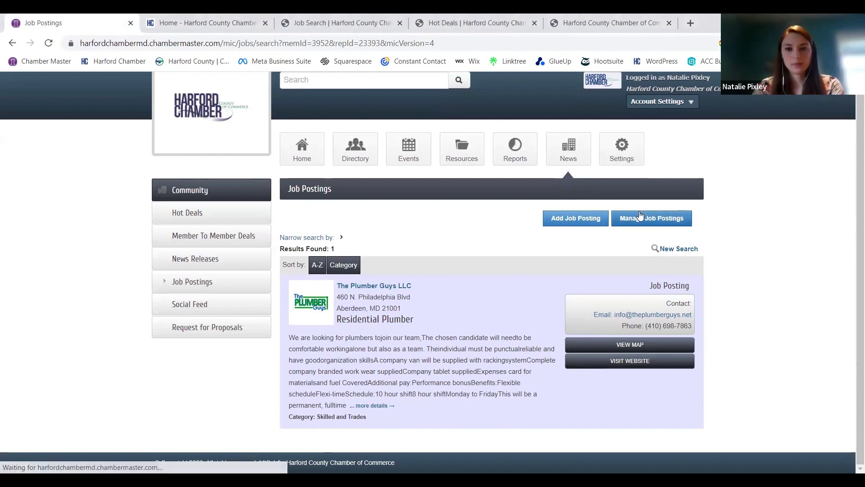
scroll(740, 273, down, 1)
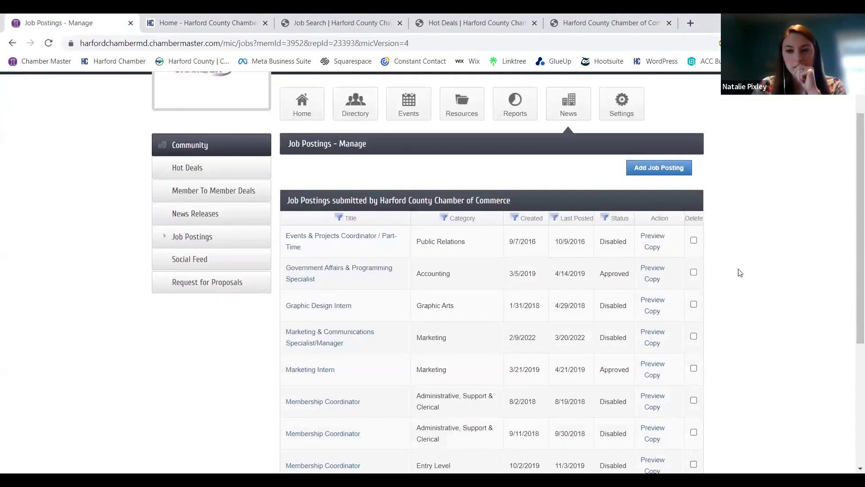
scroll(739, 272, down, 1)
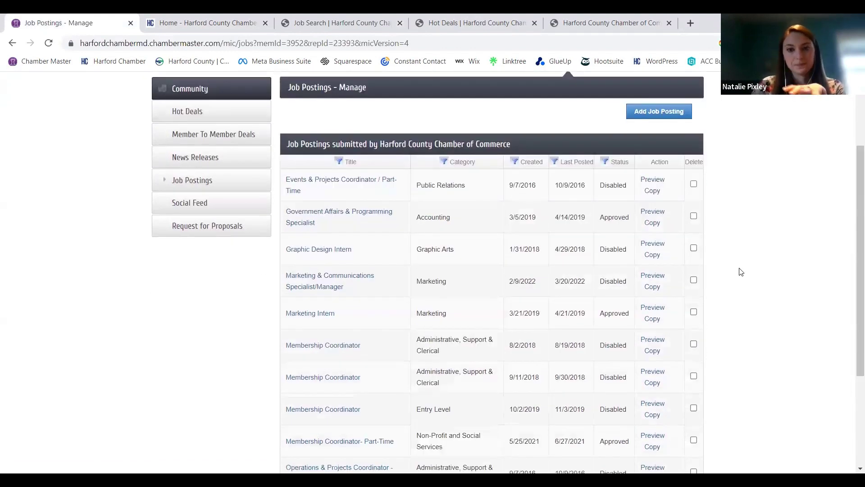
scroll(741, 272, up, 1)
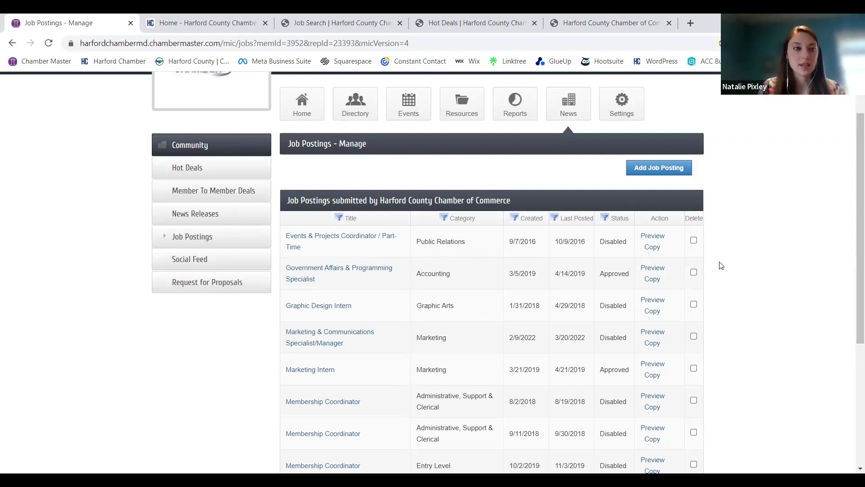
Tick the Events & Projects Coordinator posting for deletion
click(693, 240)
scroll(692, 241, down, 5)
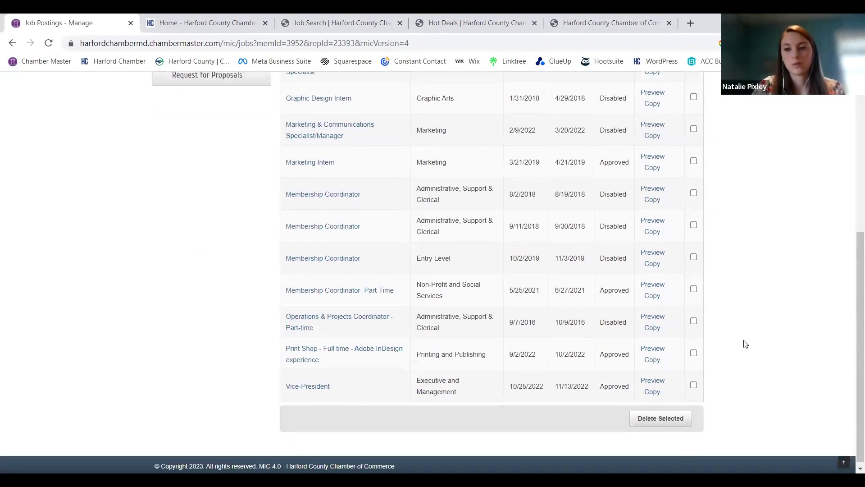
scroll(744, 344, up, 5)
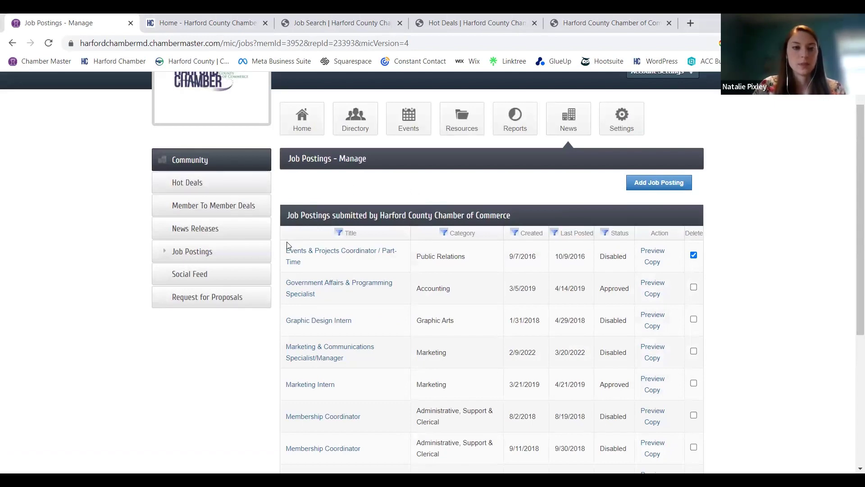
click(200, 280)
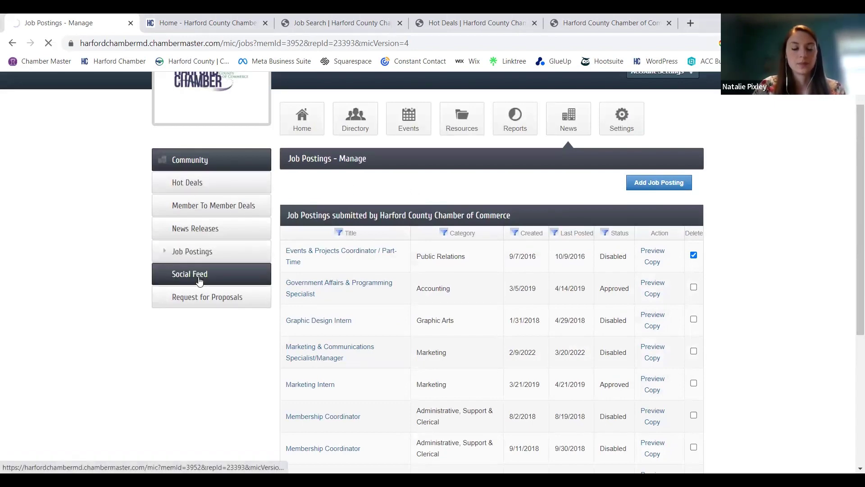
Browse the home page social feed, opening the post-type Filter dropdown and closing it unchanged
scroll(685, 267, down, 2)
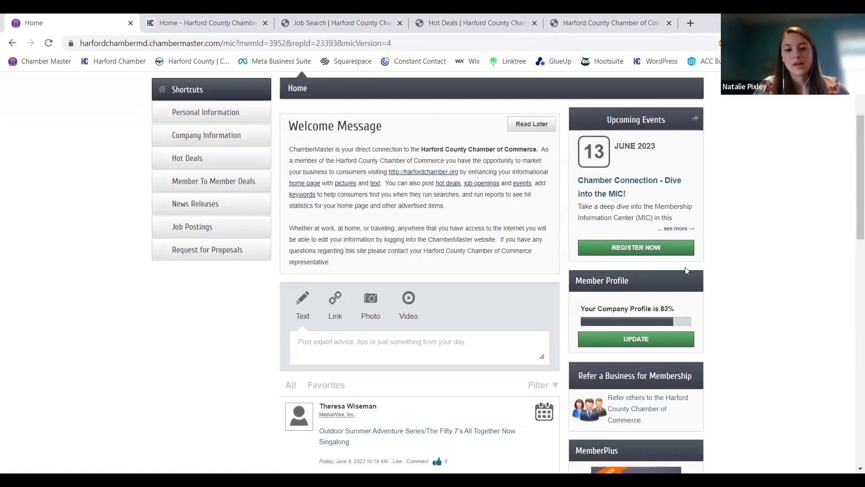
scroll(325, 227, down, 3)
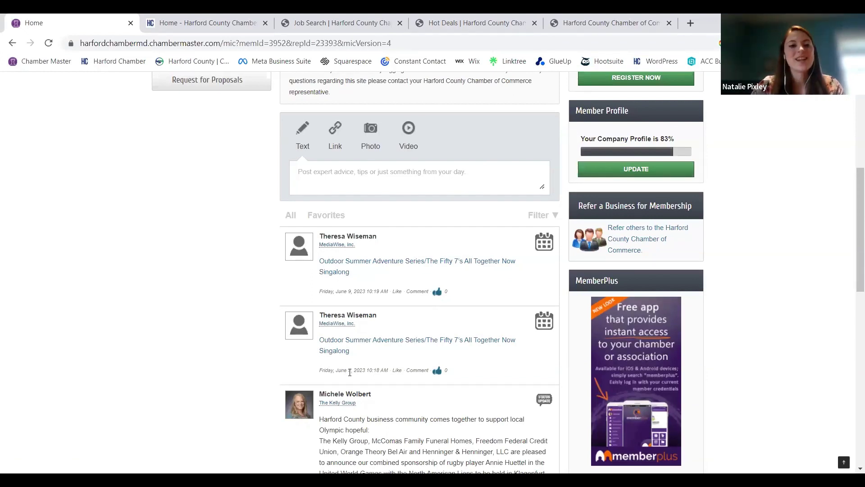
scroll(441, 210, down, 6)
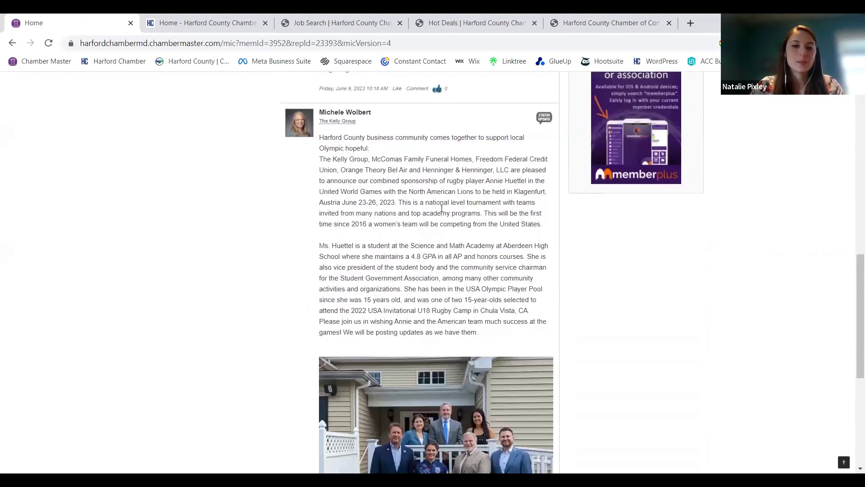
scroll(441, 208, down, 6)
scroll(442, 210, up, 6)
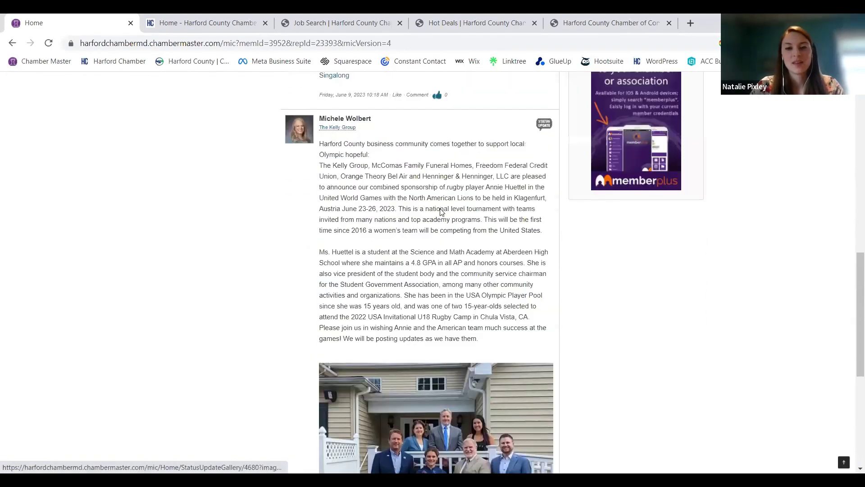
scroll(440, 211, up, 7)
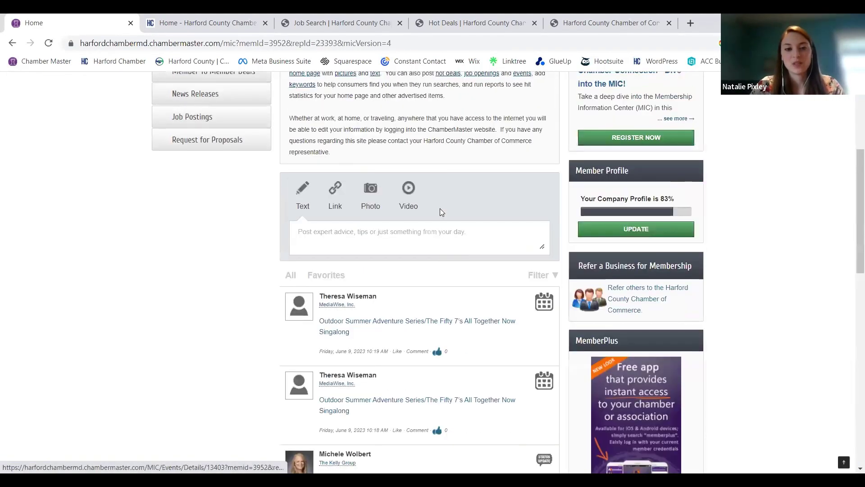
click(545, 275)
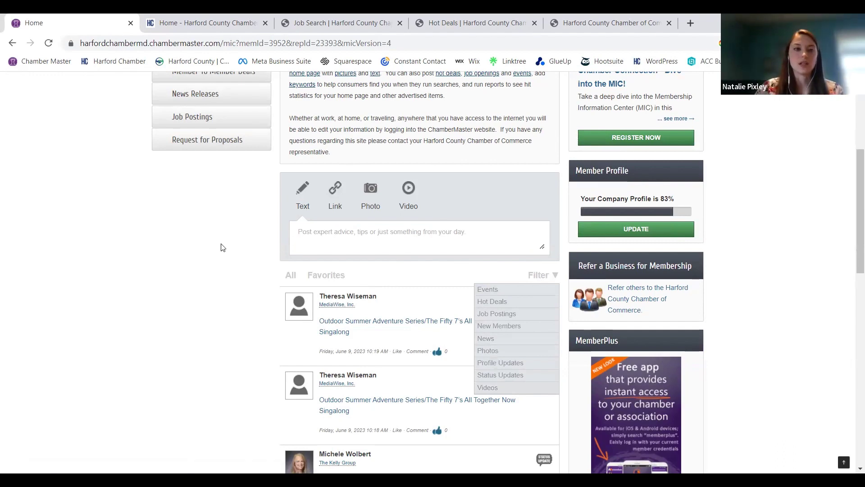
click(201, 224)
scroll(201, 224, up, 4)
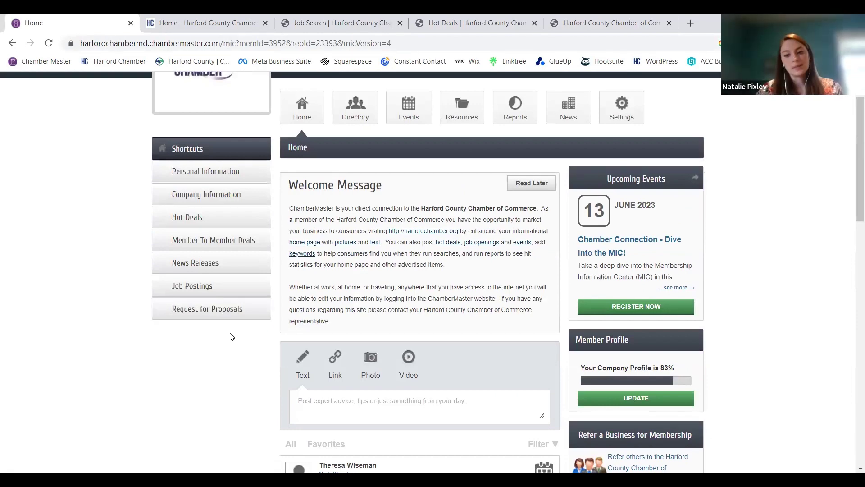
Open Request for Proposals and start a blank RFP submission form, reviewing its fields
click(228, 309)
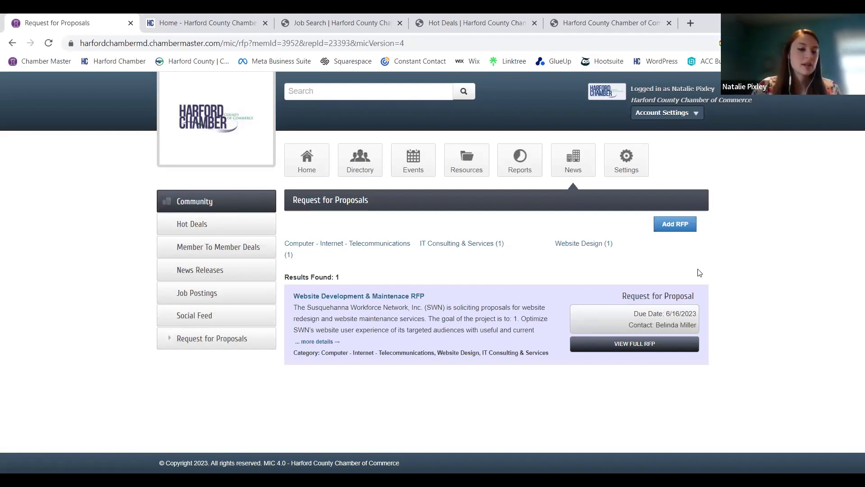
click(676, 224)
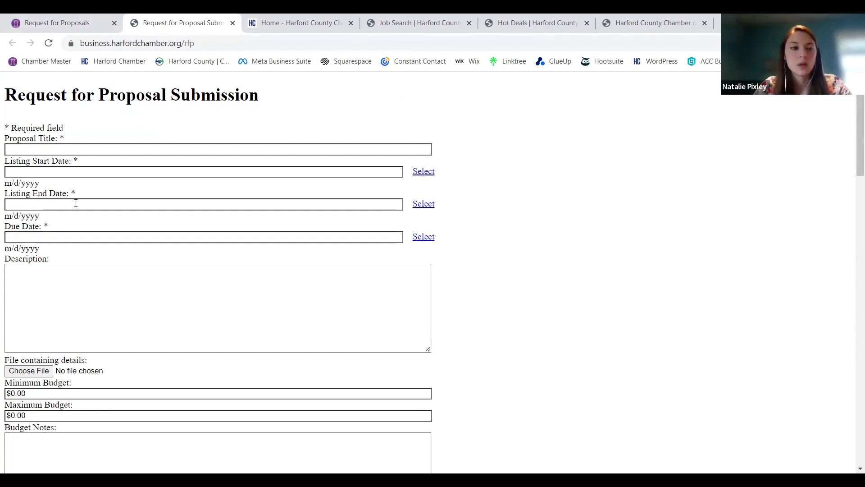
scroll(74, 202, down, 1)
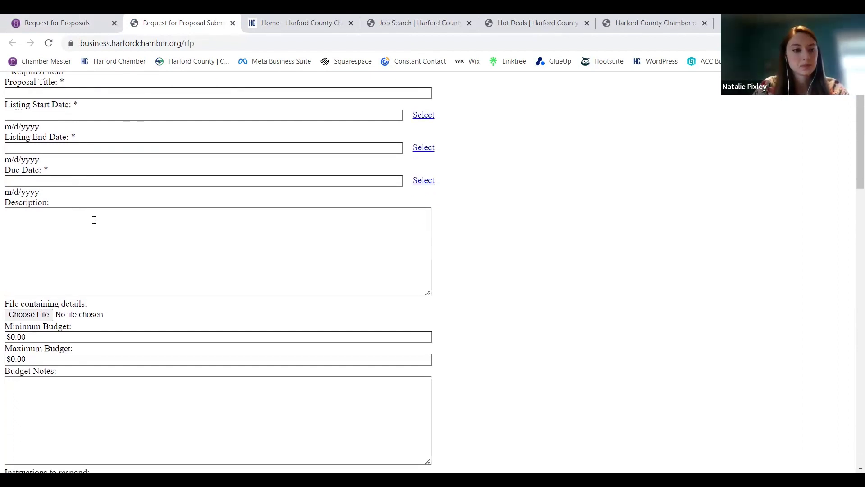
scroll(86, 211, down, 1)
scroll(81, 289, down, 2)
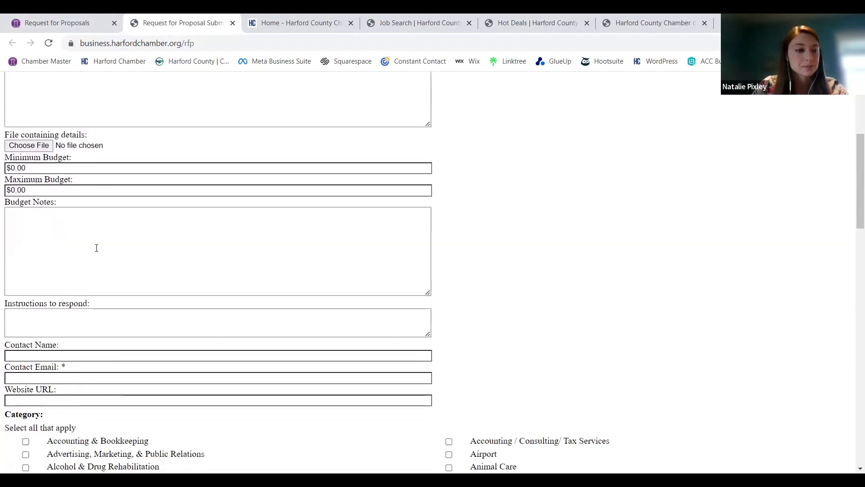
scroll(97, 248, down, 1)
scroll(188, 264, down, 1)
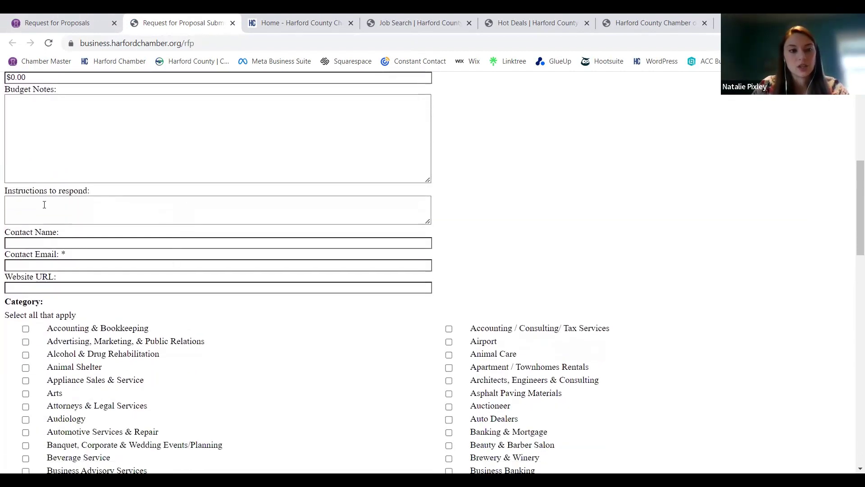
scroll(120, 188, down, 1)
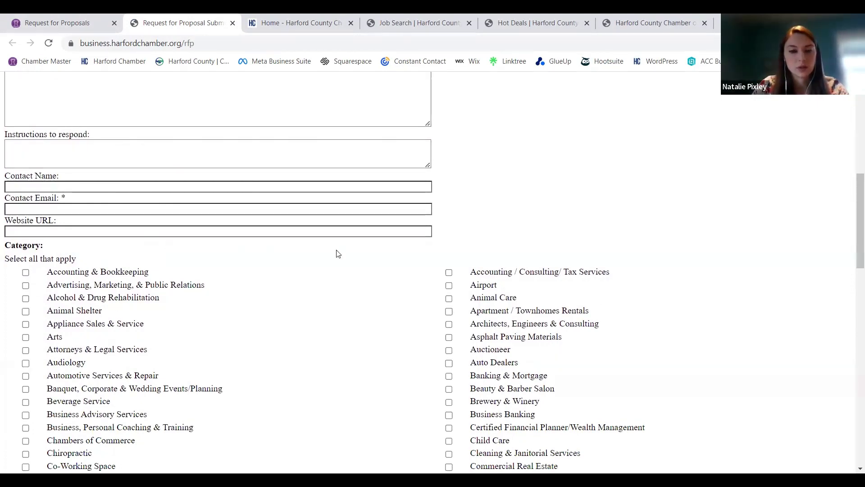
scroll(336, 251, down, 3)
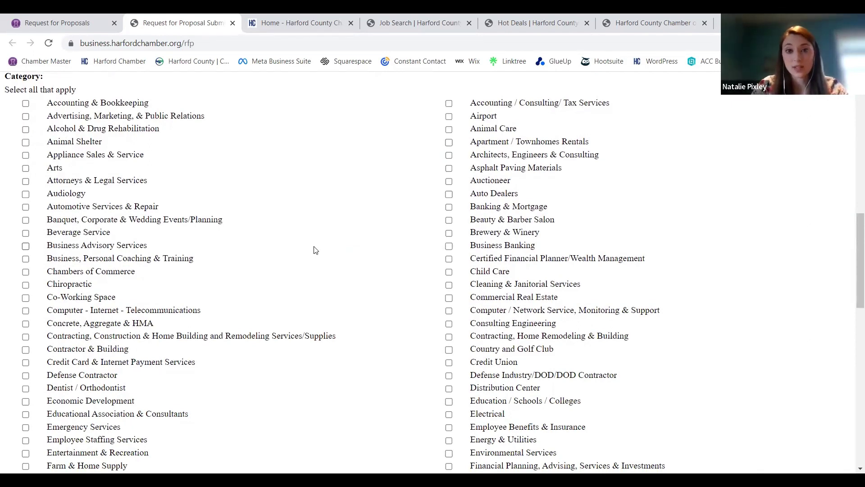
scroll(315, 250, down, 3)
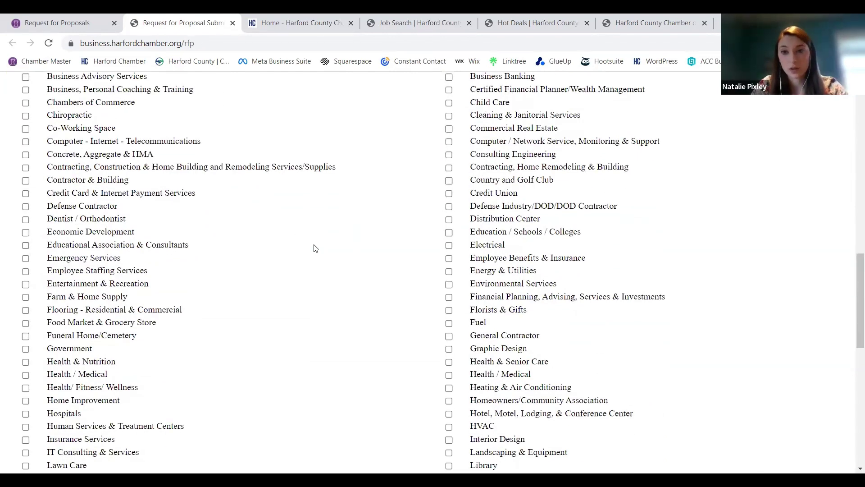
scroll(301, 245, up, 3)
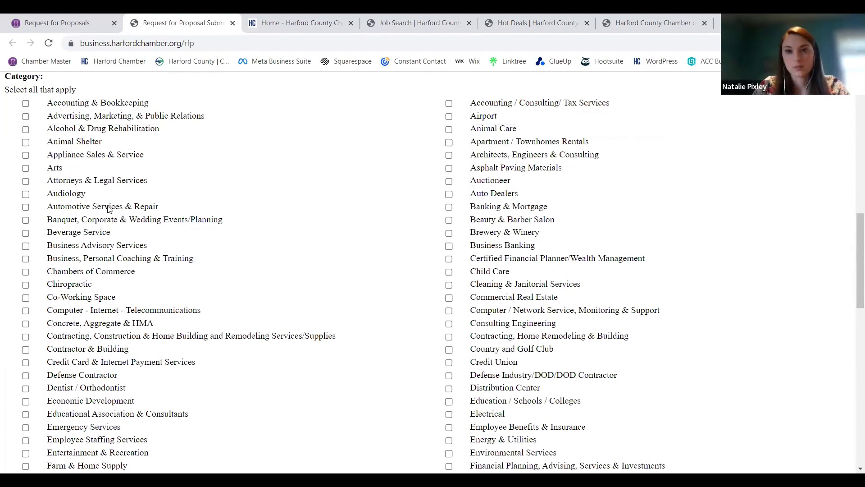
Tick the Automotive Services & Repair category, then close the form and return to the RFP list
click(22, 209)
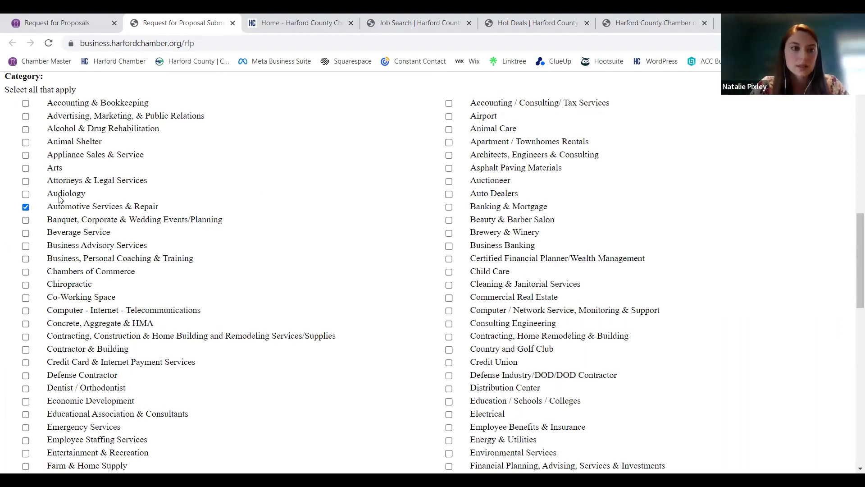
scroll(212, 212, down, 14)
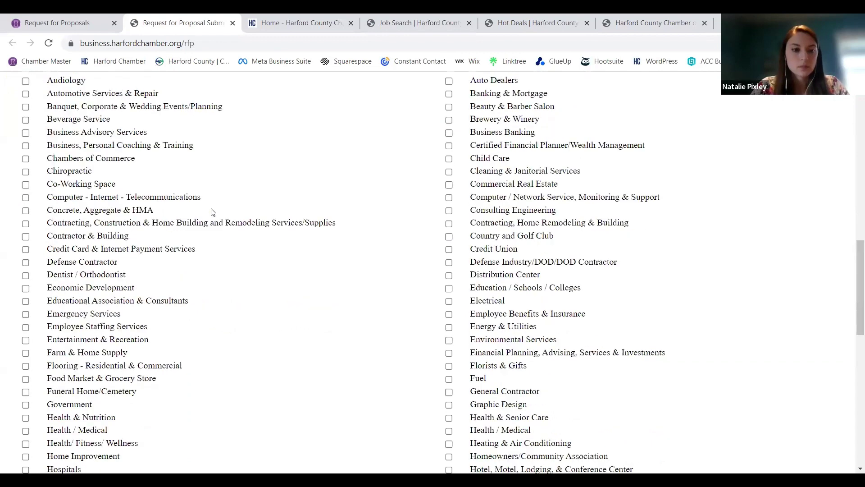
scroll(212, 212, down, 3)
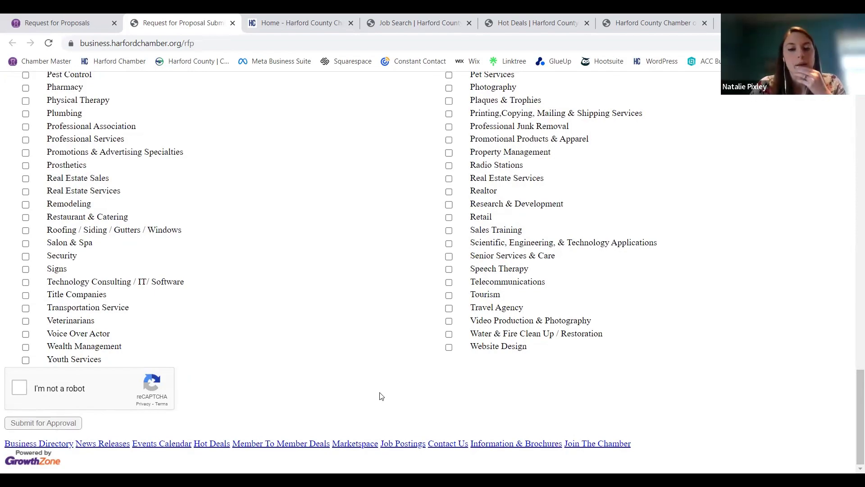
scroll(381, 396, up, 20)
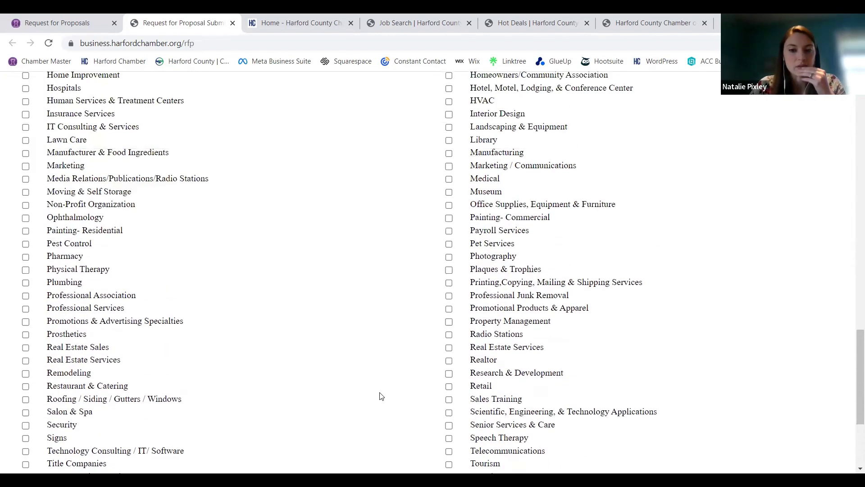
scroll(380, 396, up, 5)
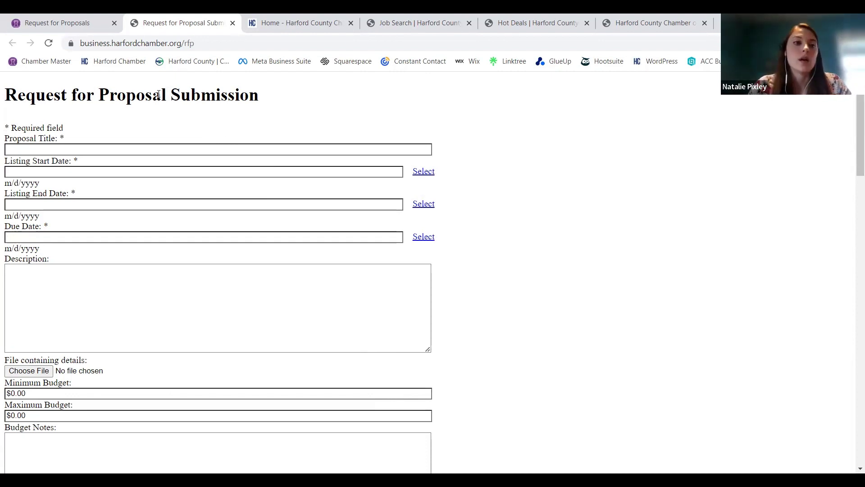
click(94, 18)
click(232, 23)
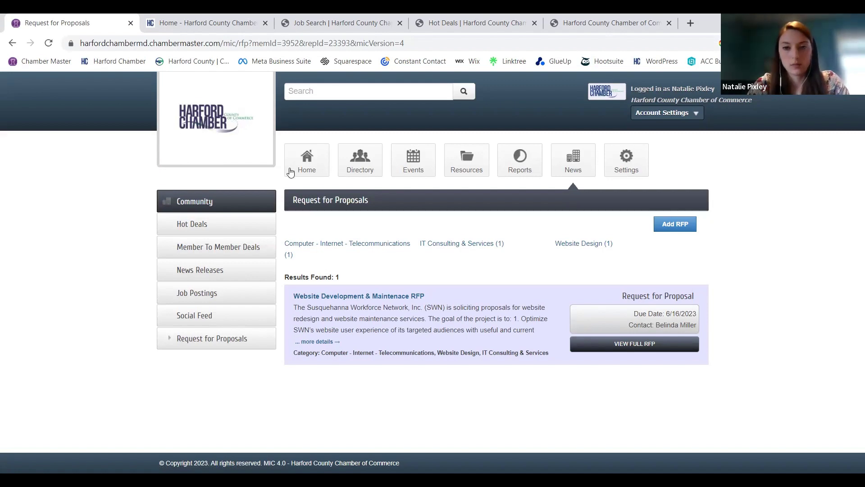
click(306, 169)
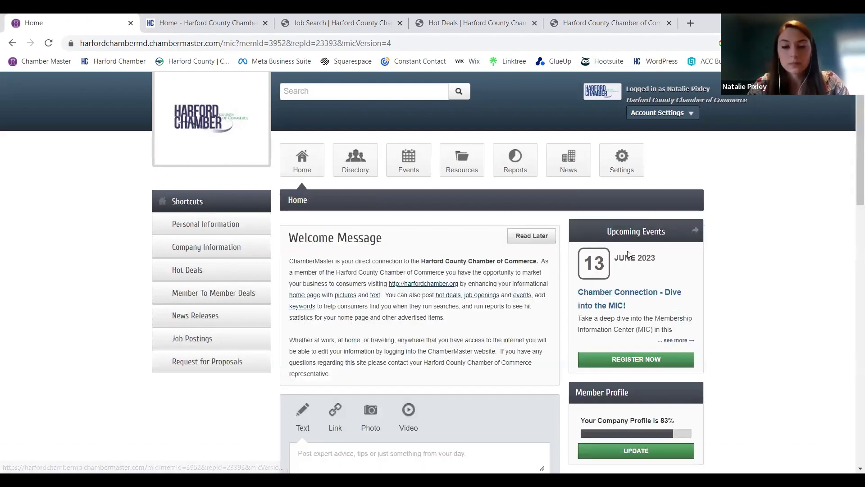
scroll(782, 237, down, 5)
scroll(782, 236, up, 5)
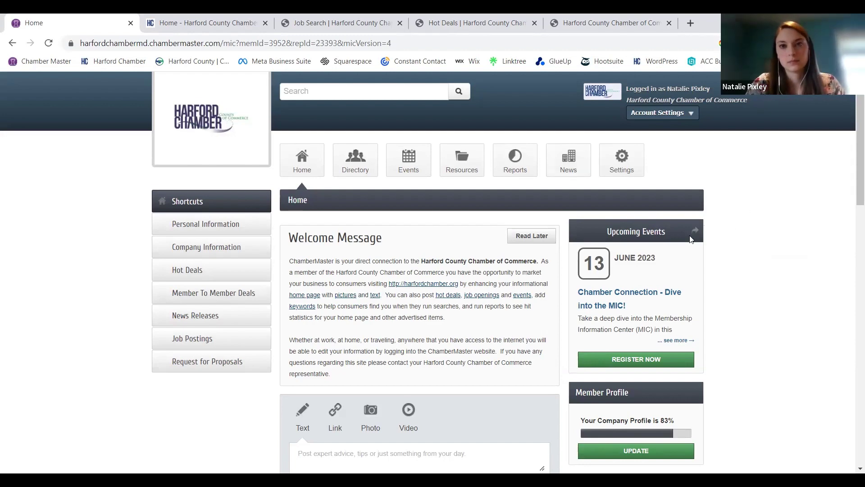
Browse the Membership Directory Search from harfordchamber.org, then return to the Harford County Chamber listing
click(604, 23)
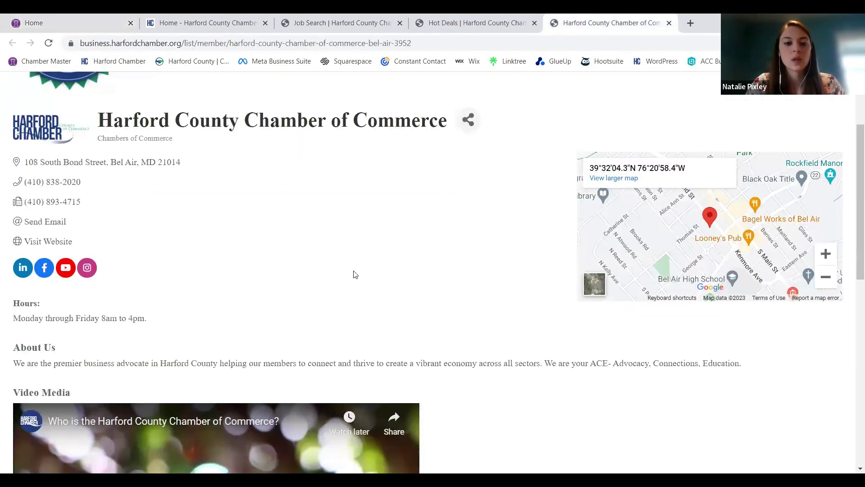
scroll(356, 274, up, 3)
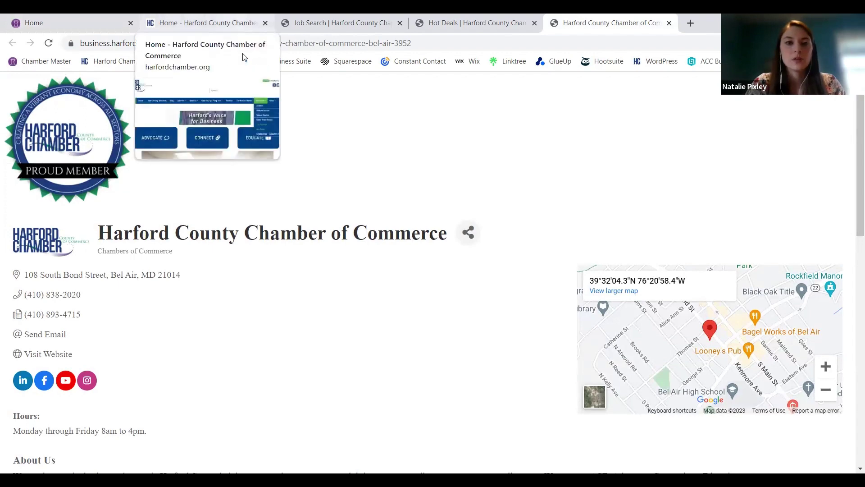
click(242, 22)
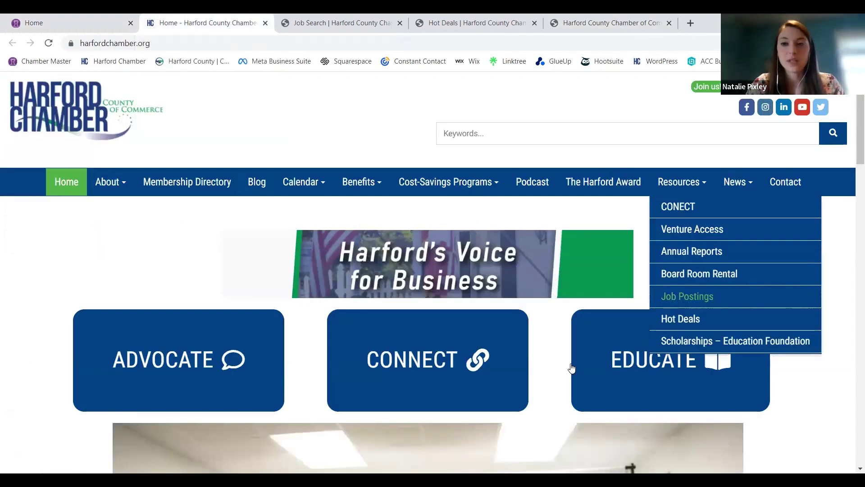
click(207, 194)
scroll(13, 287, down, 3)
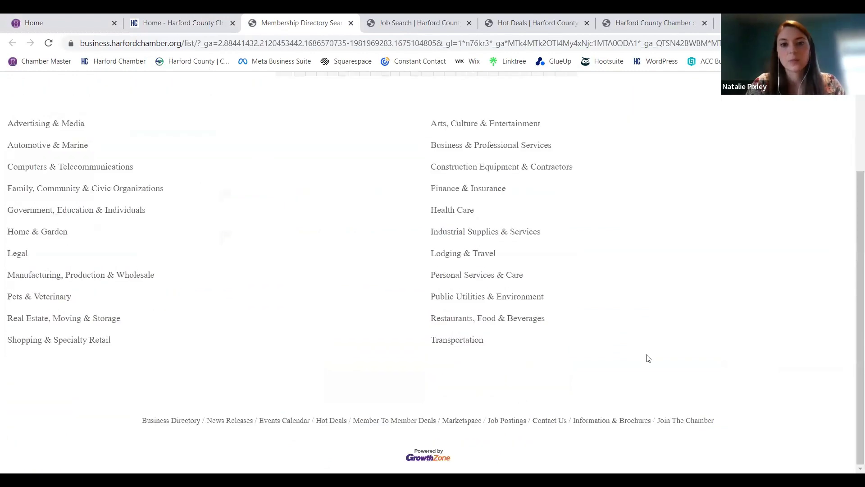
scroll(306, 181, up, 3)
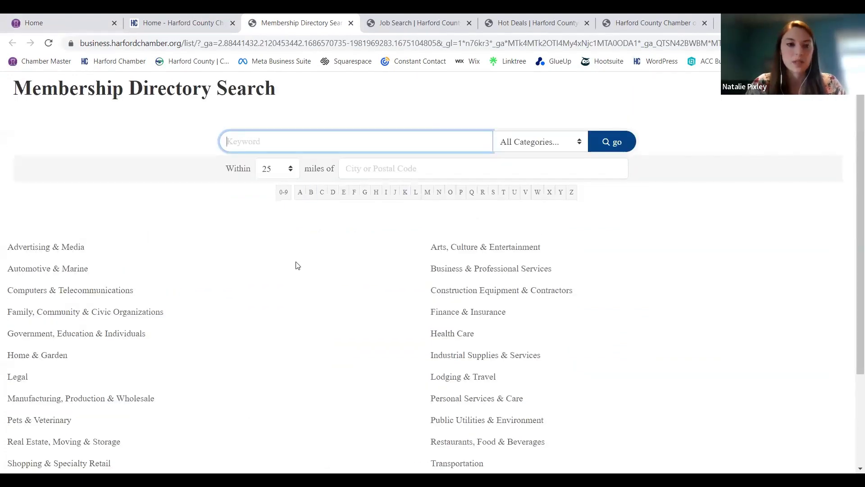
scroll(349, 213, down, 1)
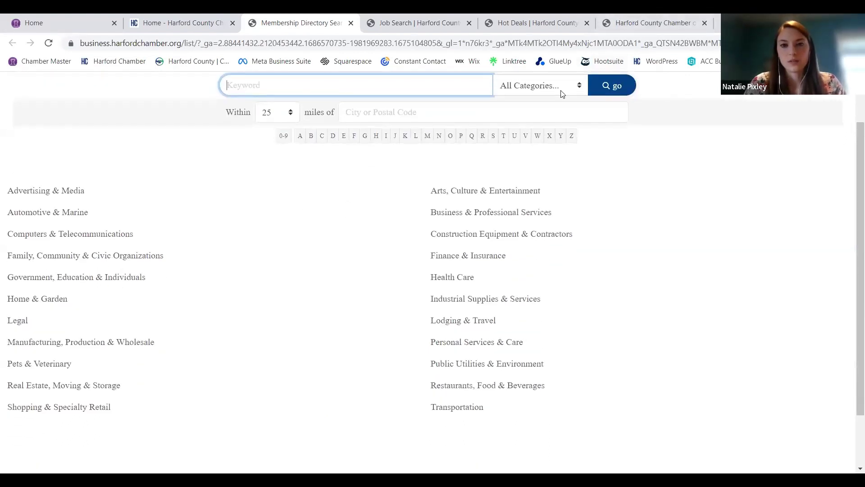
key(Tab)
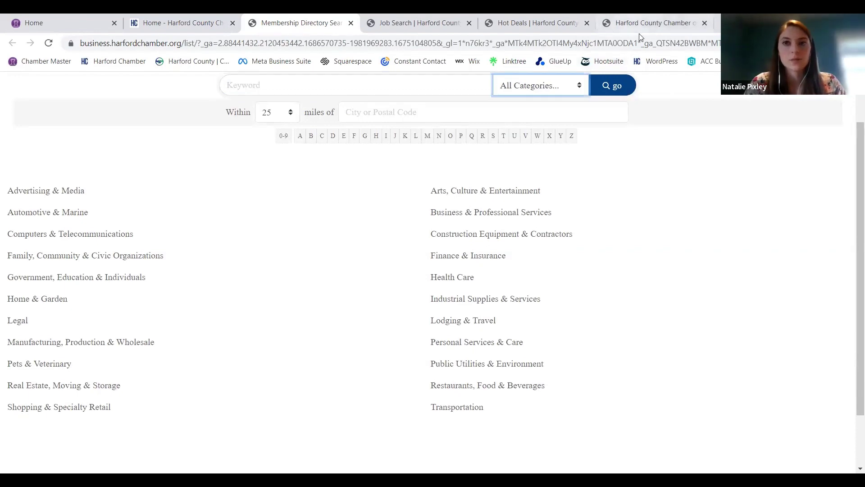
click(639, 24)
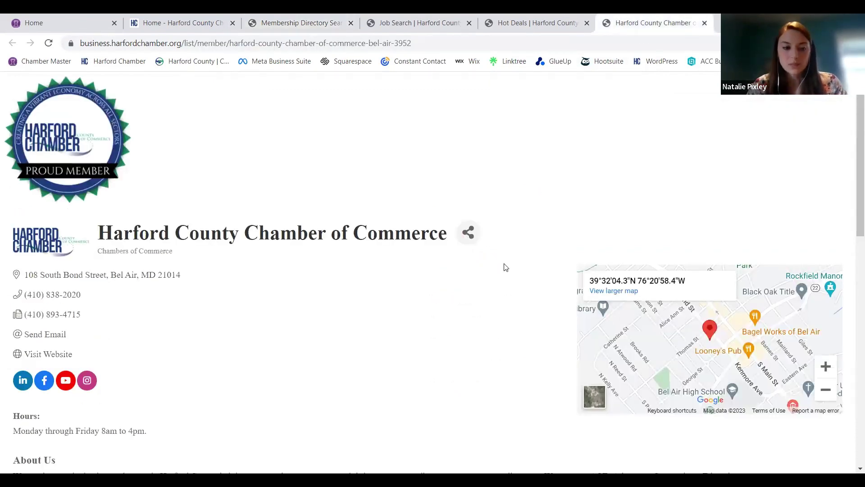
scroll(490, 280, down, 3)
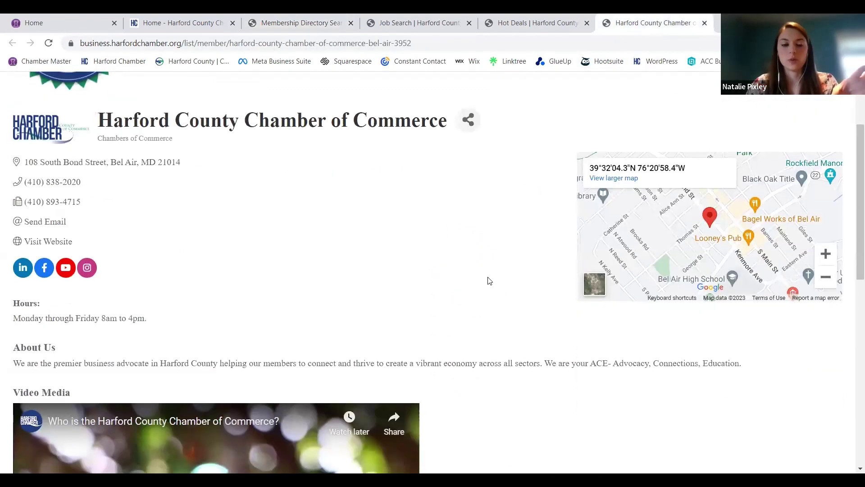
scroll(489, 281, down, 4)
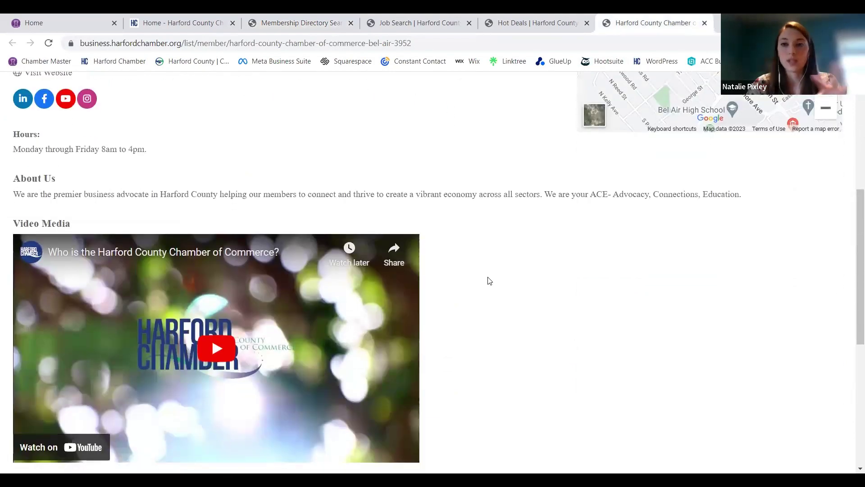
scroll(490, 280, down, 7)
scroll(482, 280, up, 10)
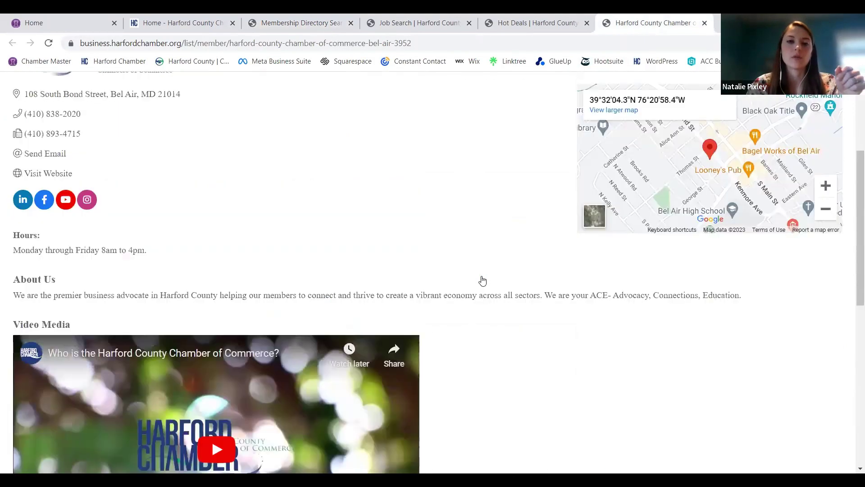
scroll(482, 280, up, 4)
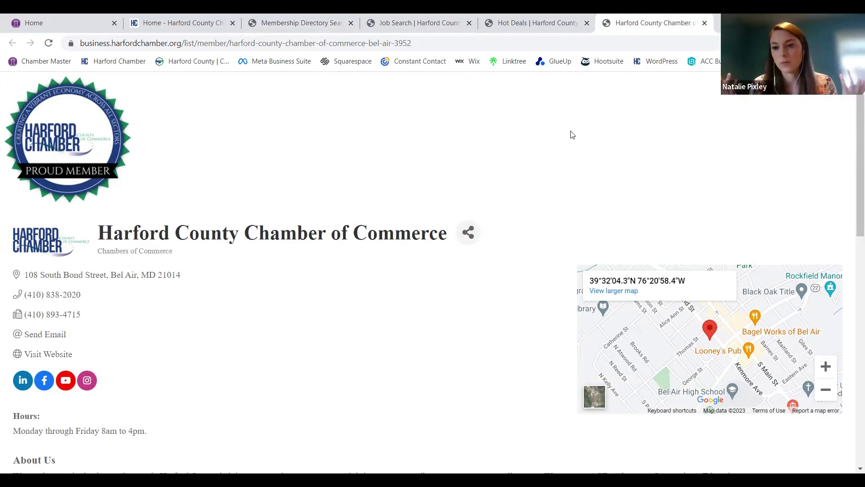
Close Hot Deals, list the 19 Advertising & Media members, and open A. Bright Idea, LLC separately
click(563, 23)
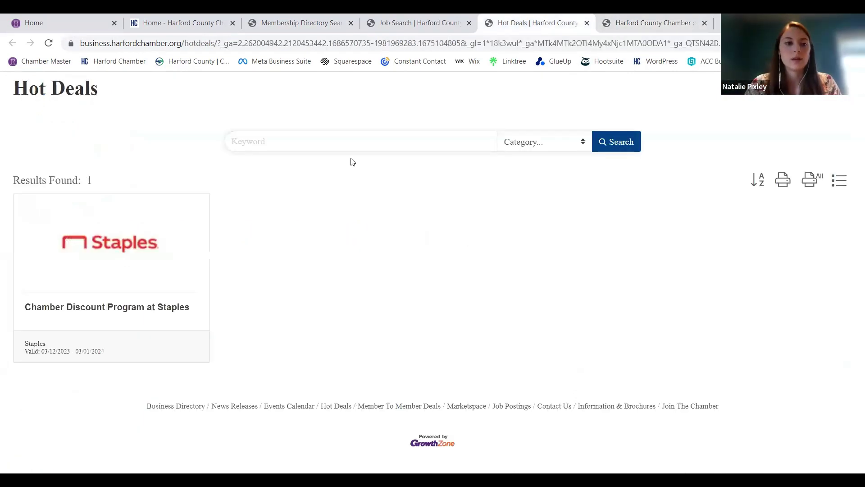
click(587, 23)
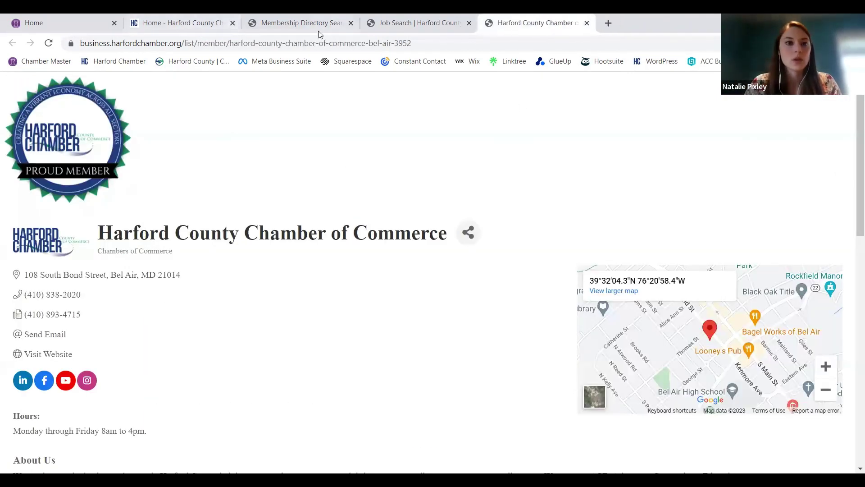
click(302, 27)
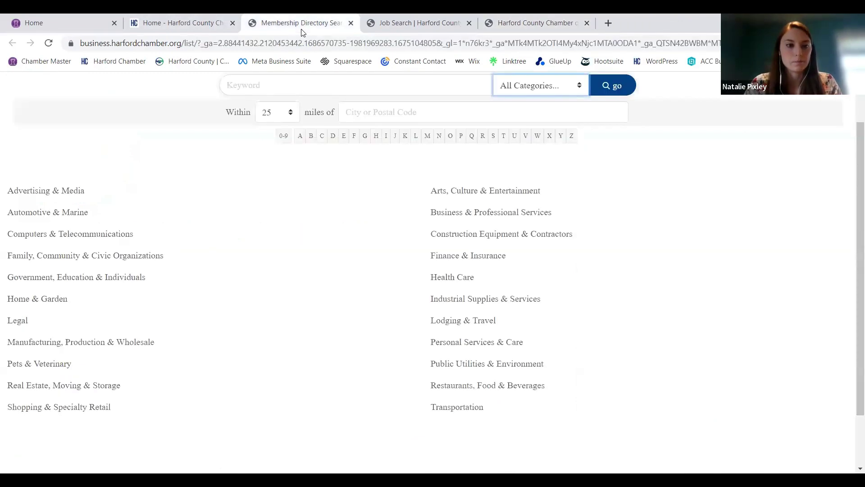
click(69, 190)
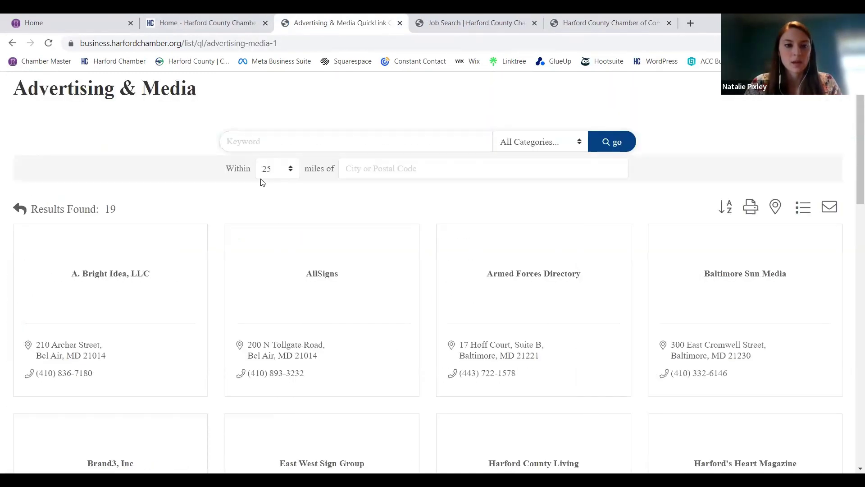
scroll(262, 182, down, 1)
click(89, 216)
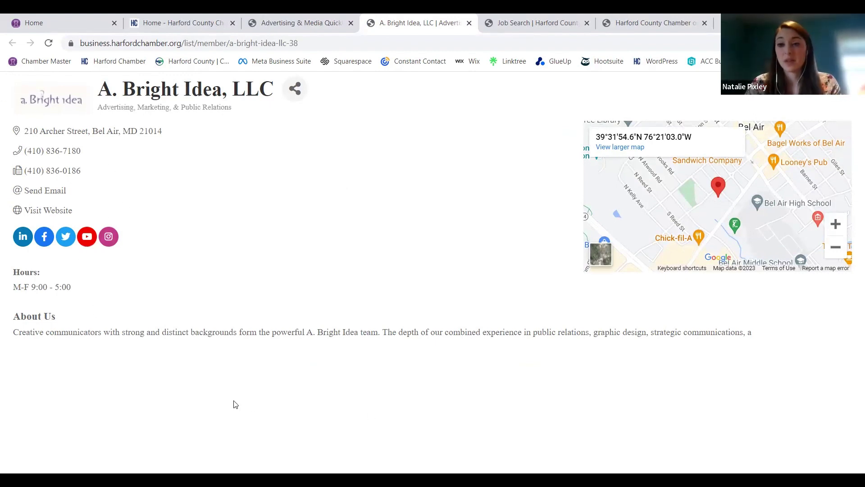
key(ctrl+shift+Tab)
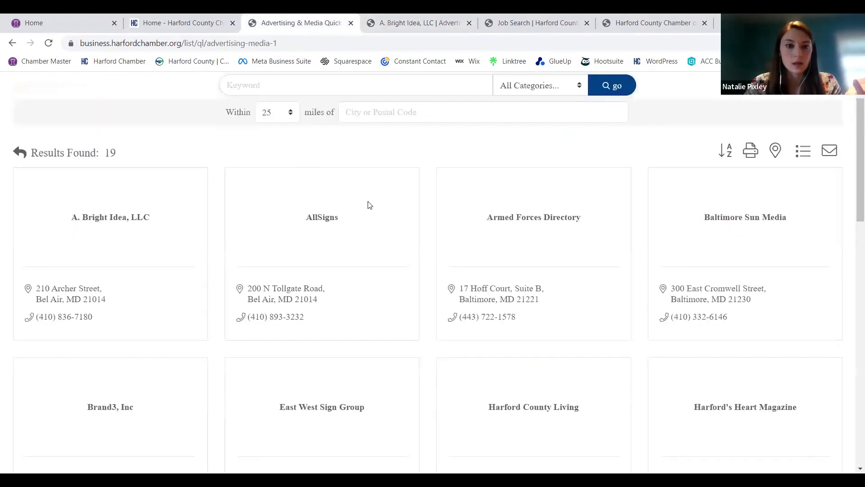
View the AllSigns member listing, then scroll through the Harford County Chamber's own listing for comparison
click(339, 217)
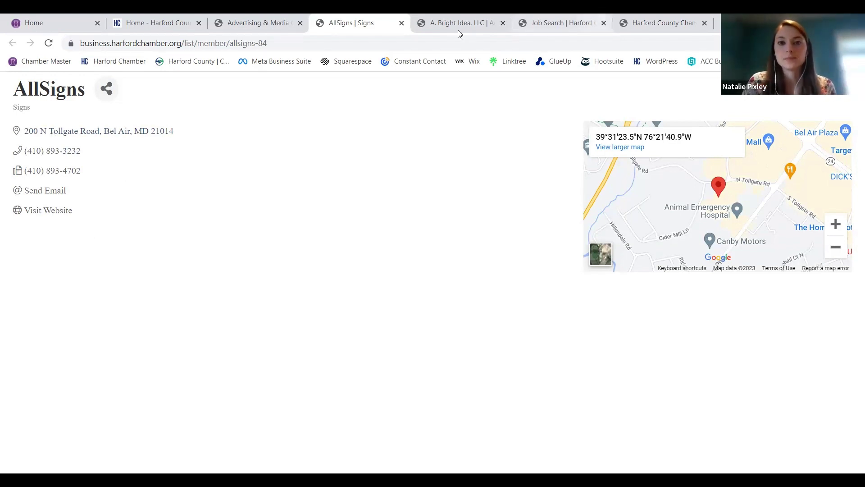
click(631, 30)
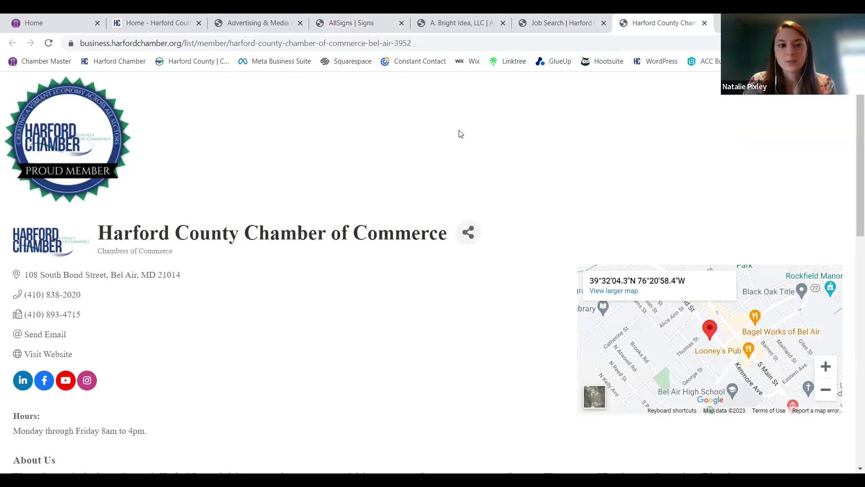
scroll(440, 141, down, 3)
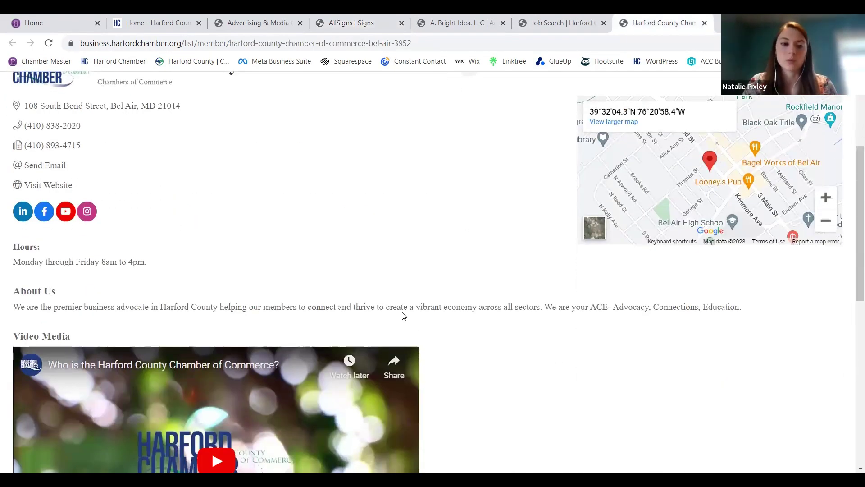
scroll(486, 315, down, 4)
scroll(539, 290, down, 3)
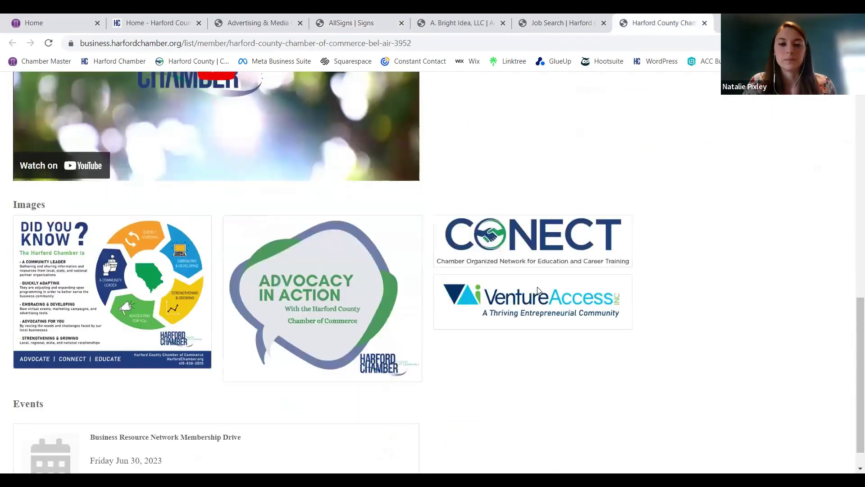
scroll(538, 290, up, 8)
scroll(539, 290, up, 1)
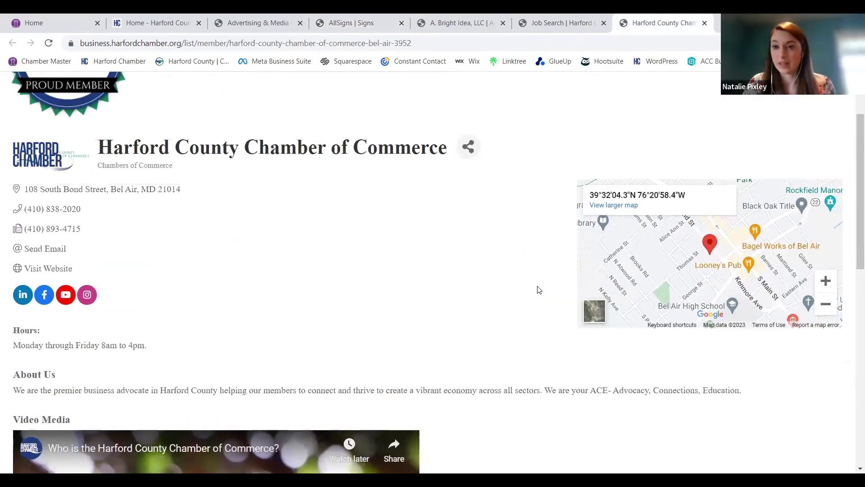